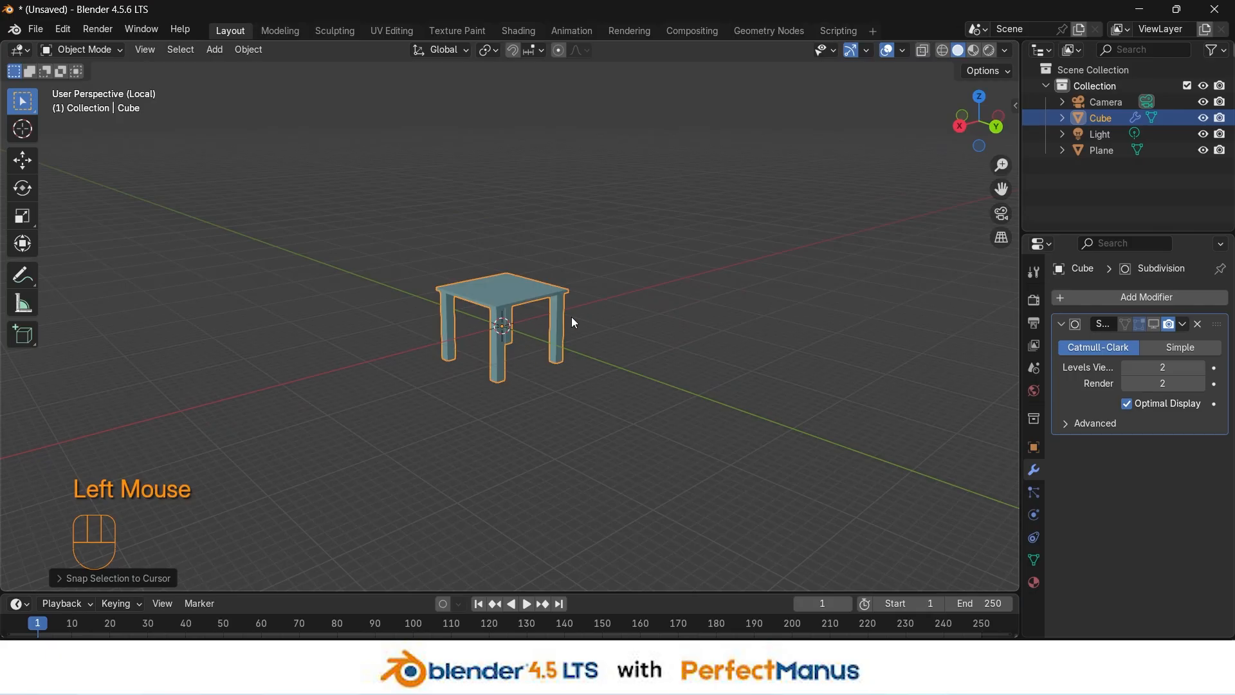
Step: Select the bottom faces of all four table legs in Edit Mode and snap the 3D cursor to the selection
scroll(557, 358, up, 2)
middle_drag(688, 399, 491, 373)
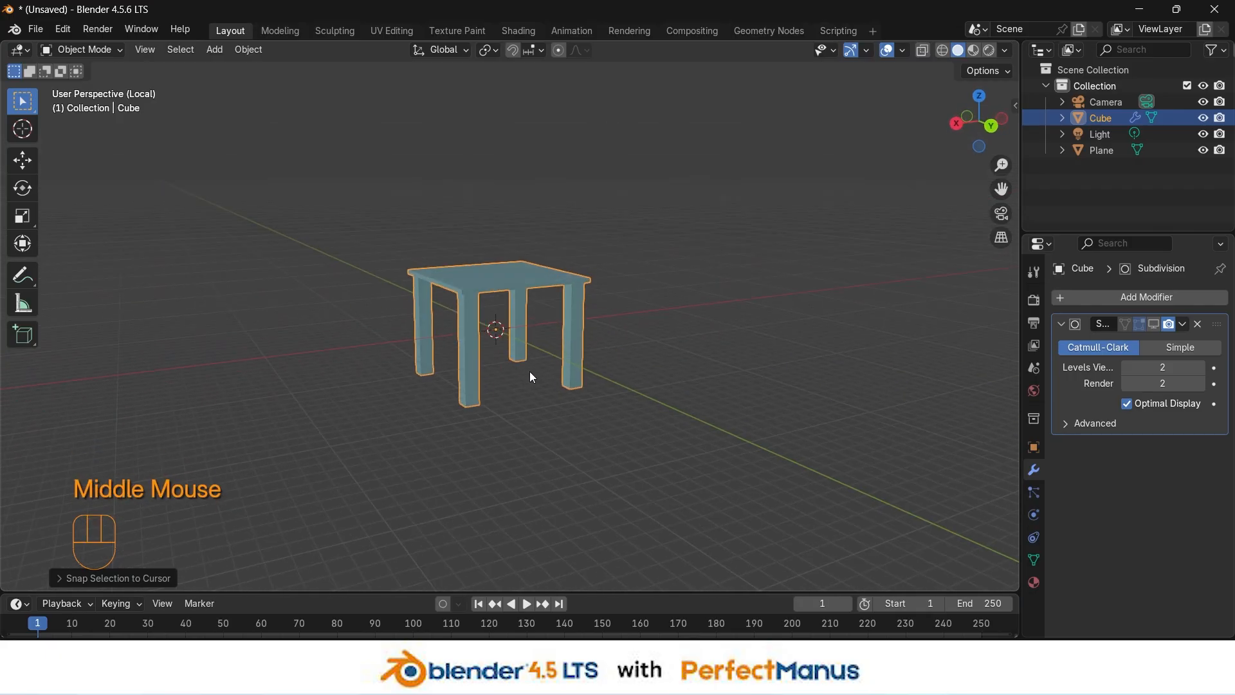
key(Tab)
middle_drag(570, 411, 642, 317)
click(448, 360)
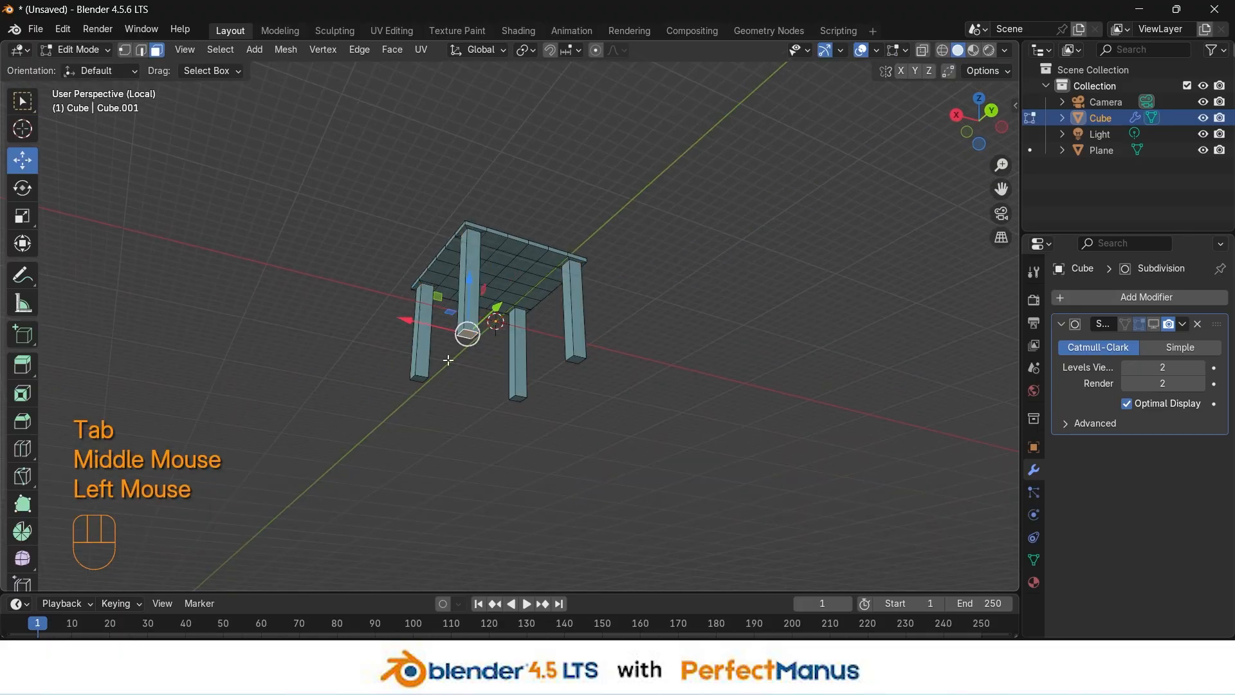
shift+click(420, 382)
shift+click(420, 379)
shift+click(519, 400)
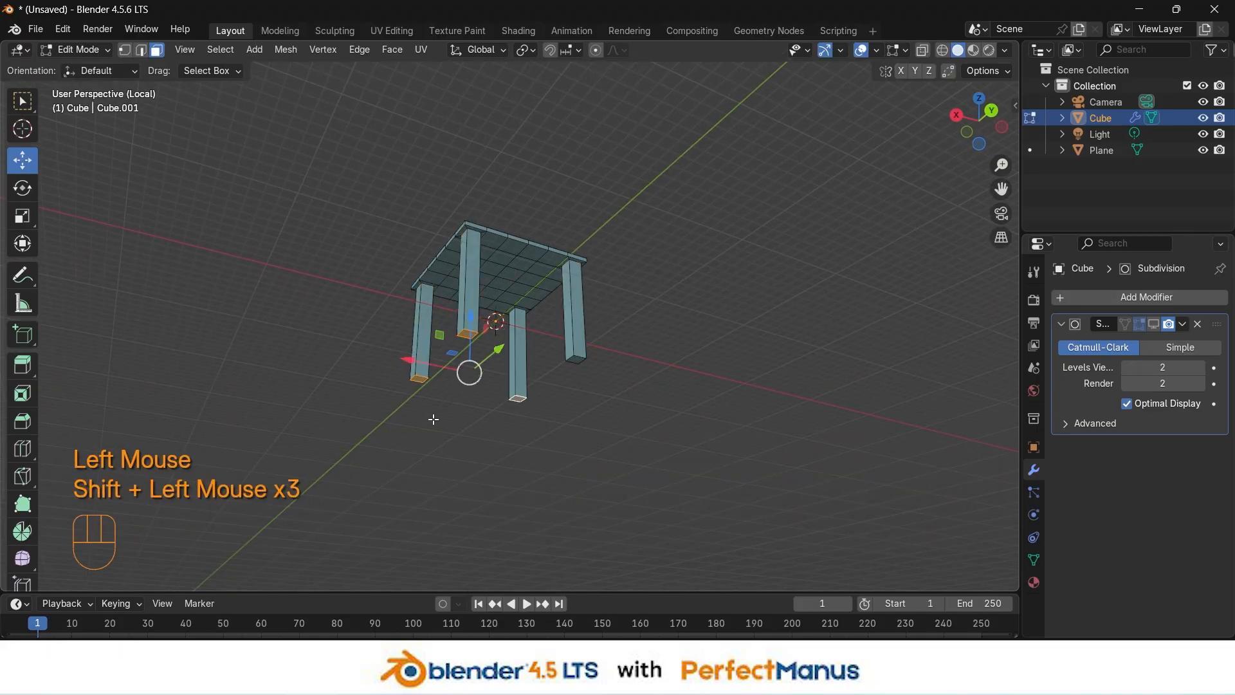
shift+click(577, 358)
middle_drag(642, 295, 626, 371)
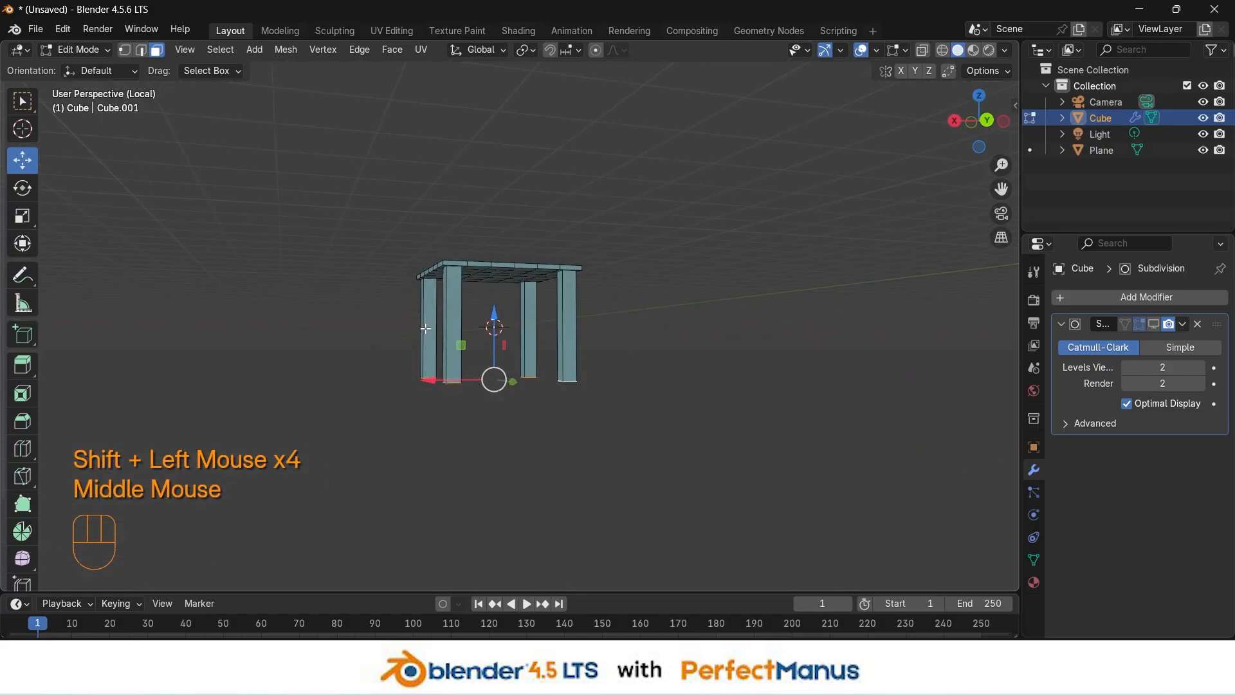
middle_drag(497, 407, 532, 408)
key(shift+s)
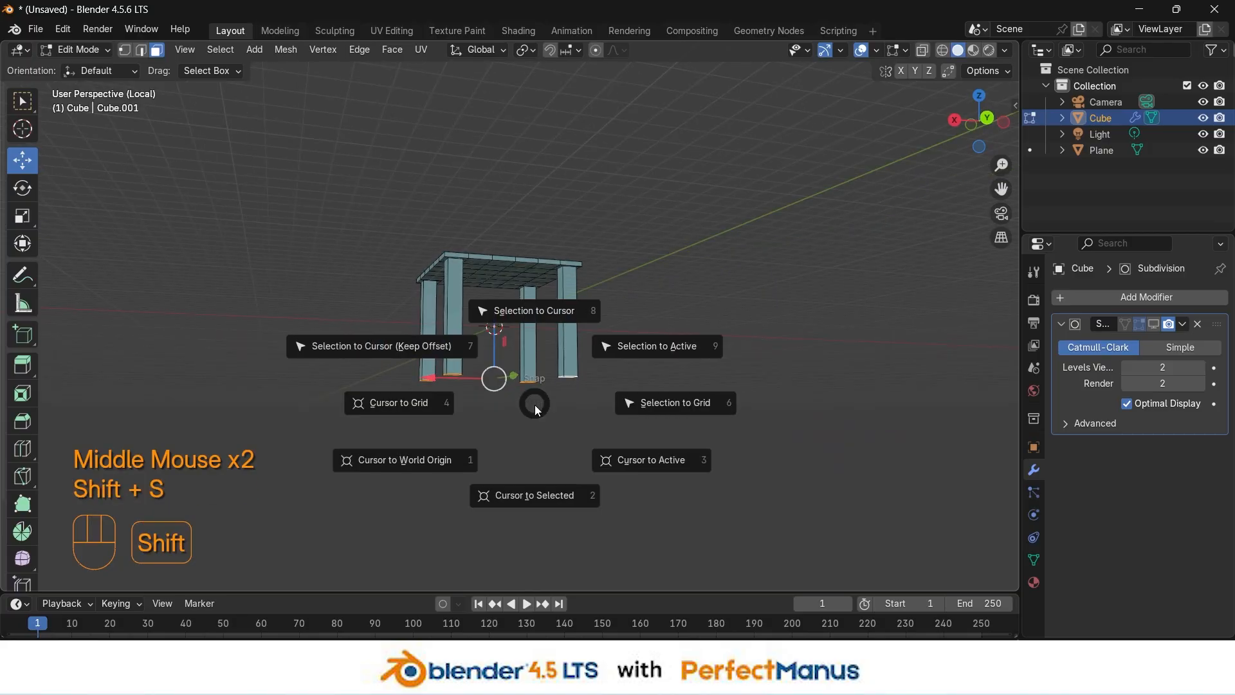
click(533, 494)
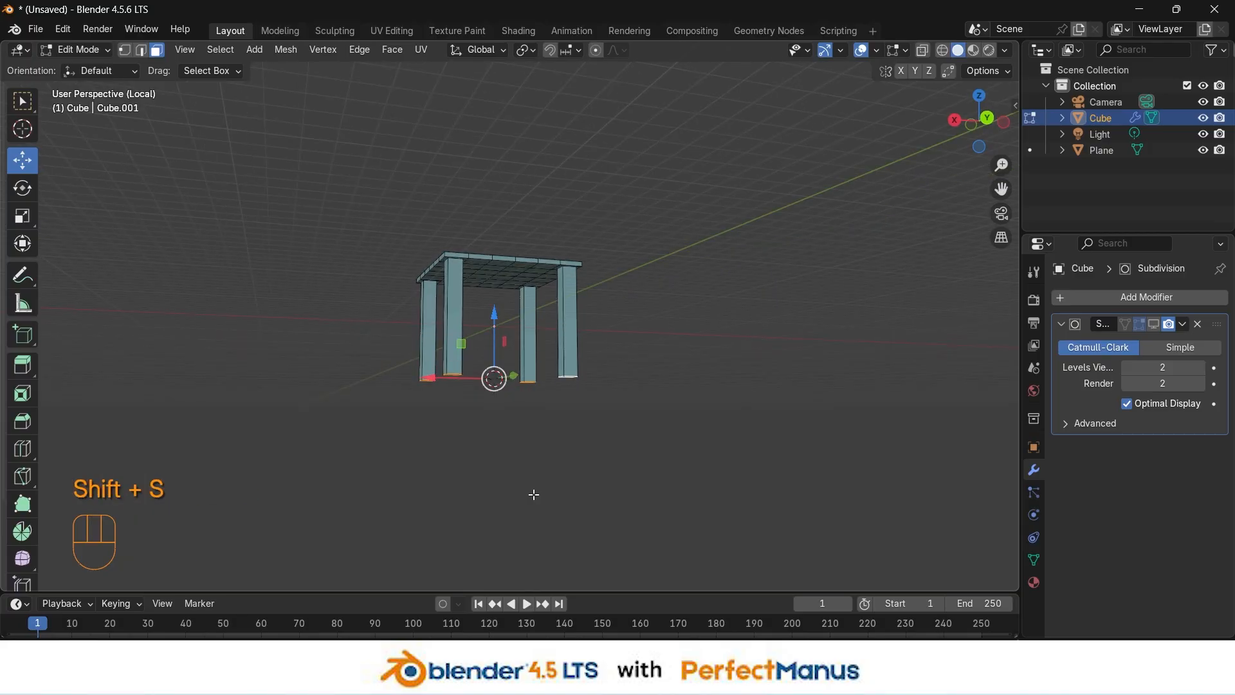
Step: Return to Object Mode and set the table's origin to the 3D cursor
key(Tab)
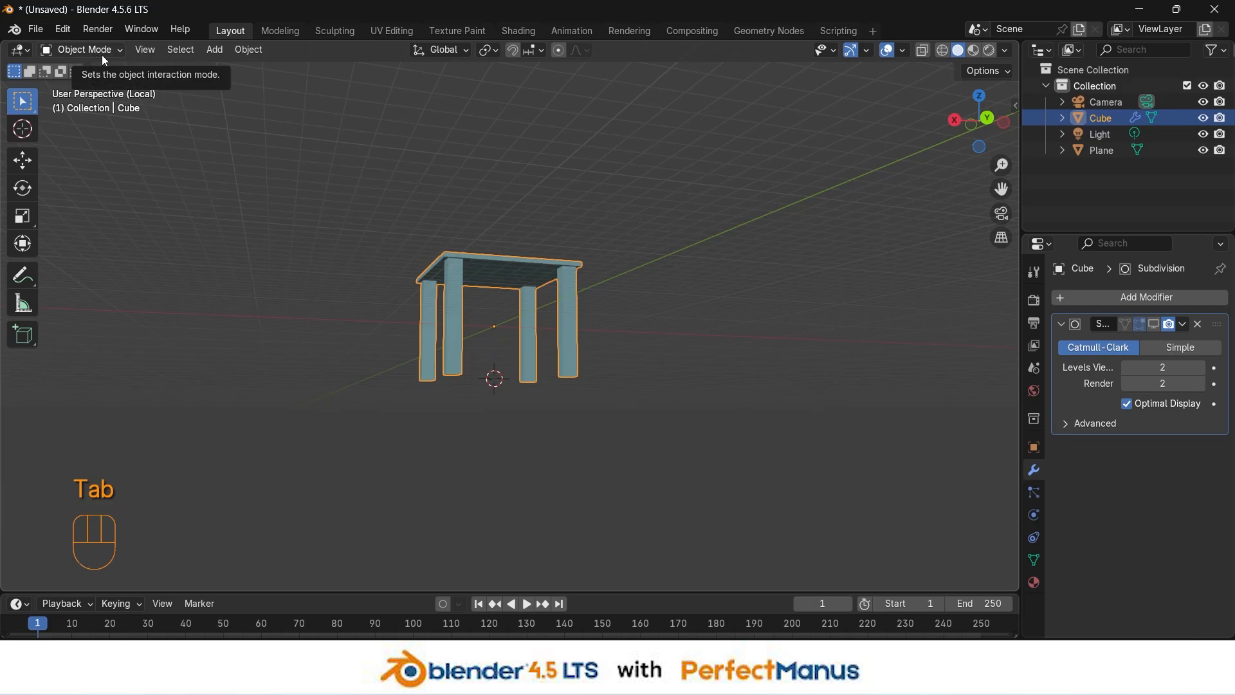
click(243, 51)
mouse_move(267, 87)
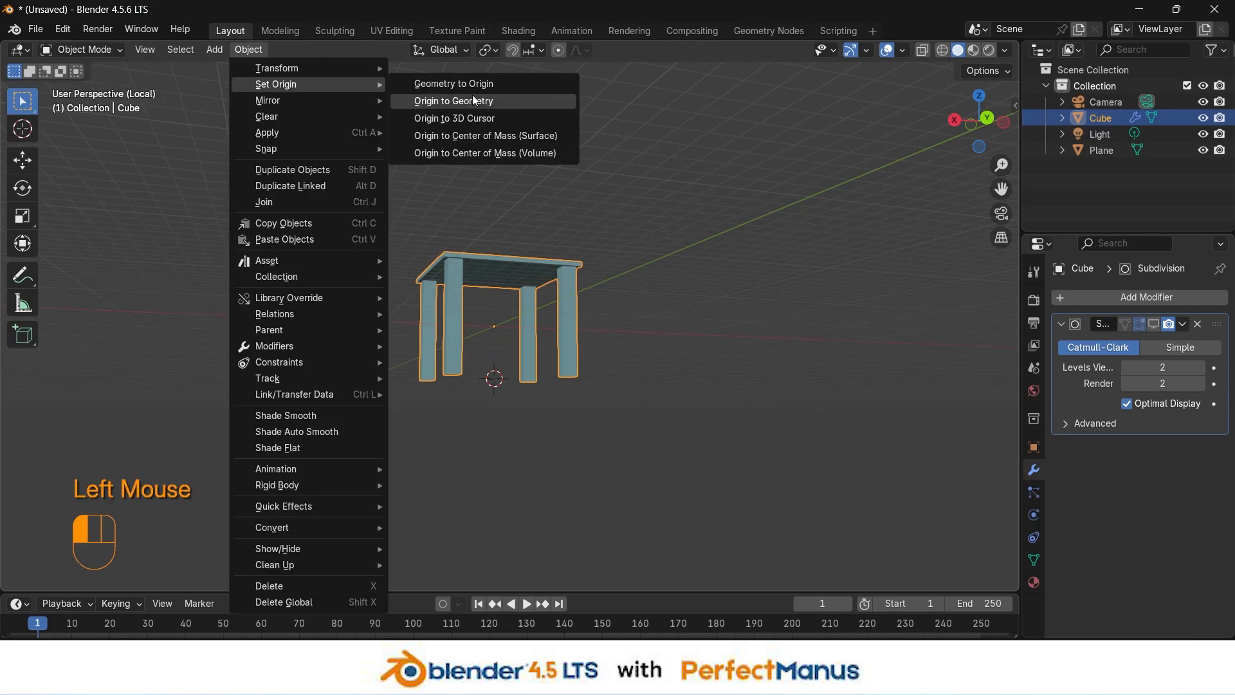
click(482, 119)
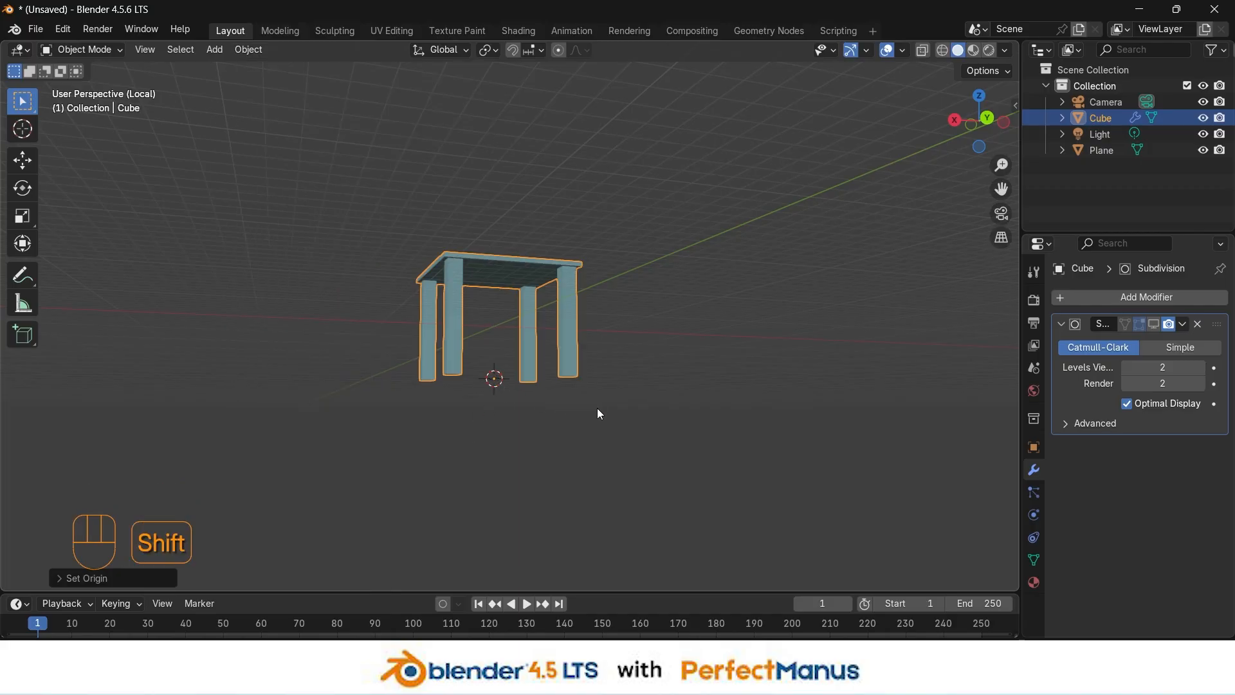
Step: Reset the 3D cursor to the world origin, snap the table onto it, and exit local view
key(shift+s)
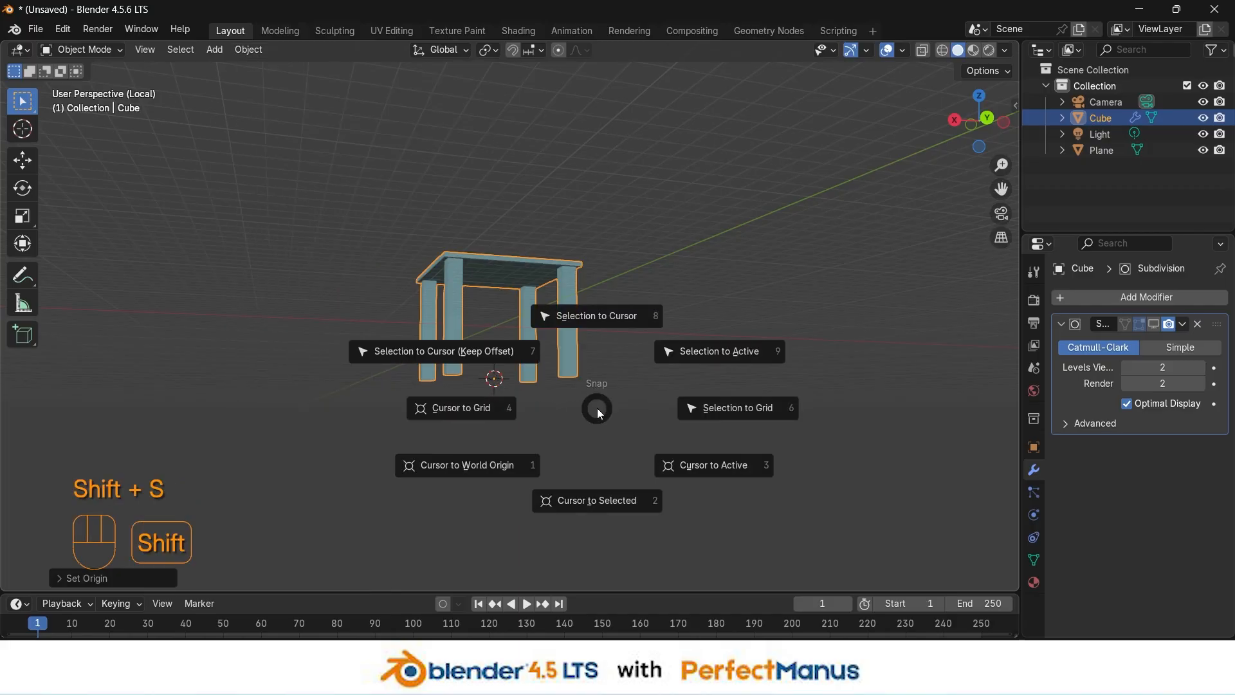
click(471, 467)
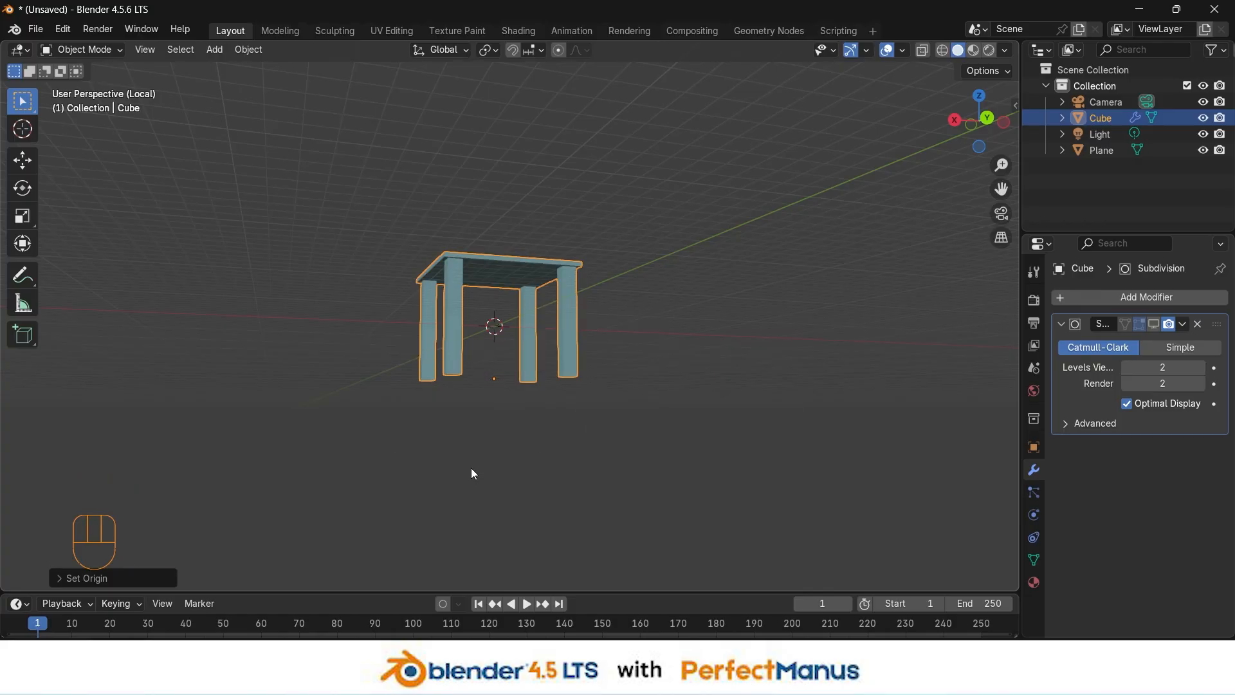
middle_drag(582, 319, 585, 392)
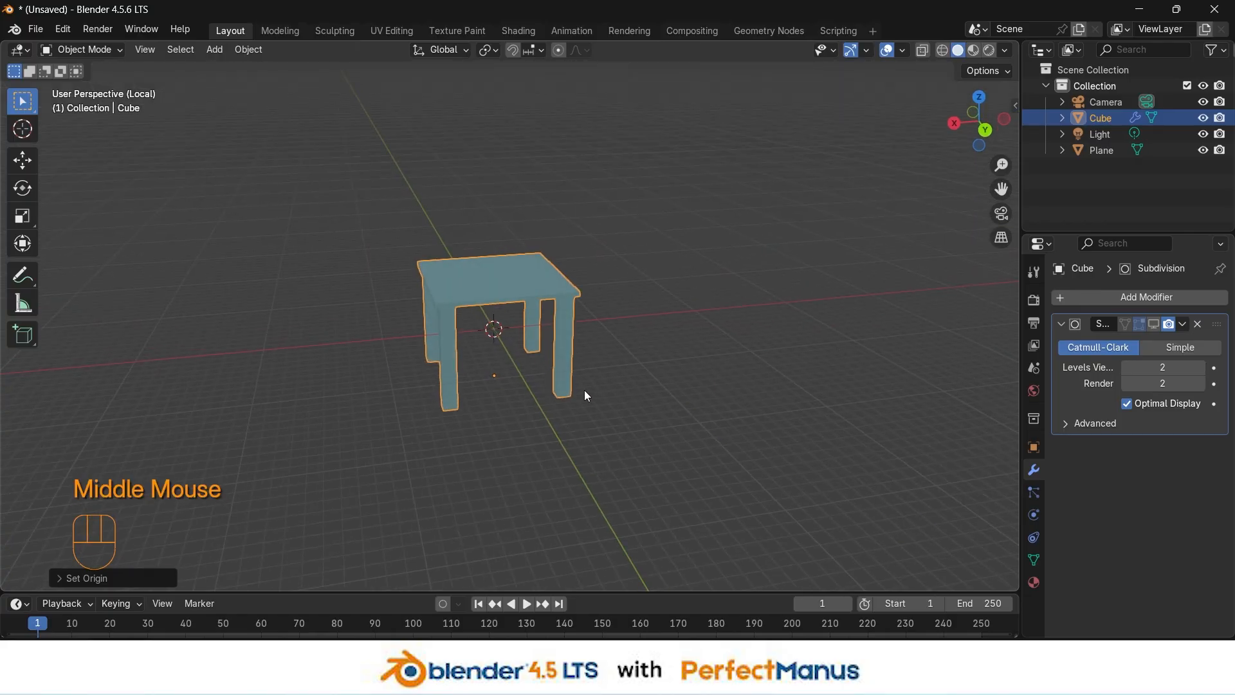
key(shift+s)
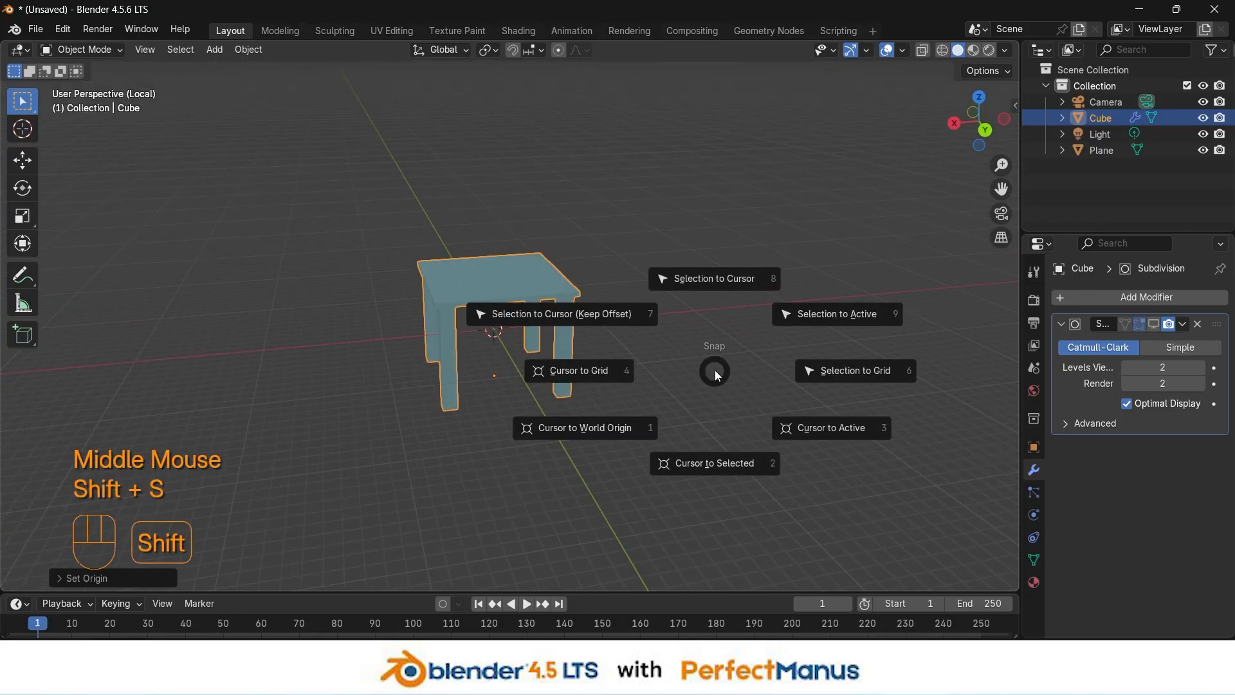
click(723, 280)
middle_drag(723, 280, 662, 344)
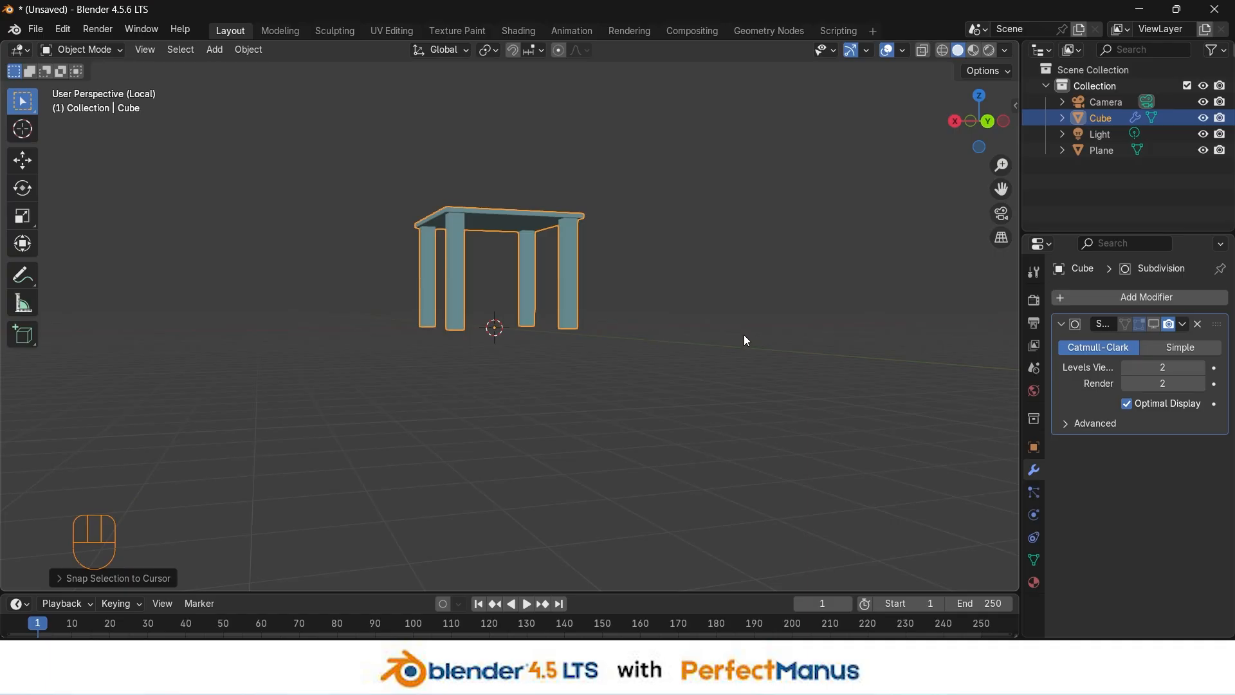
key(slash)
middle_drag(742, 254, 780, 350)
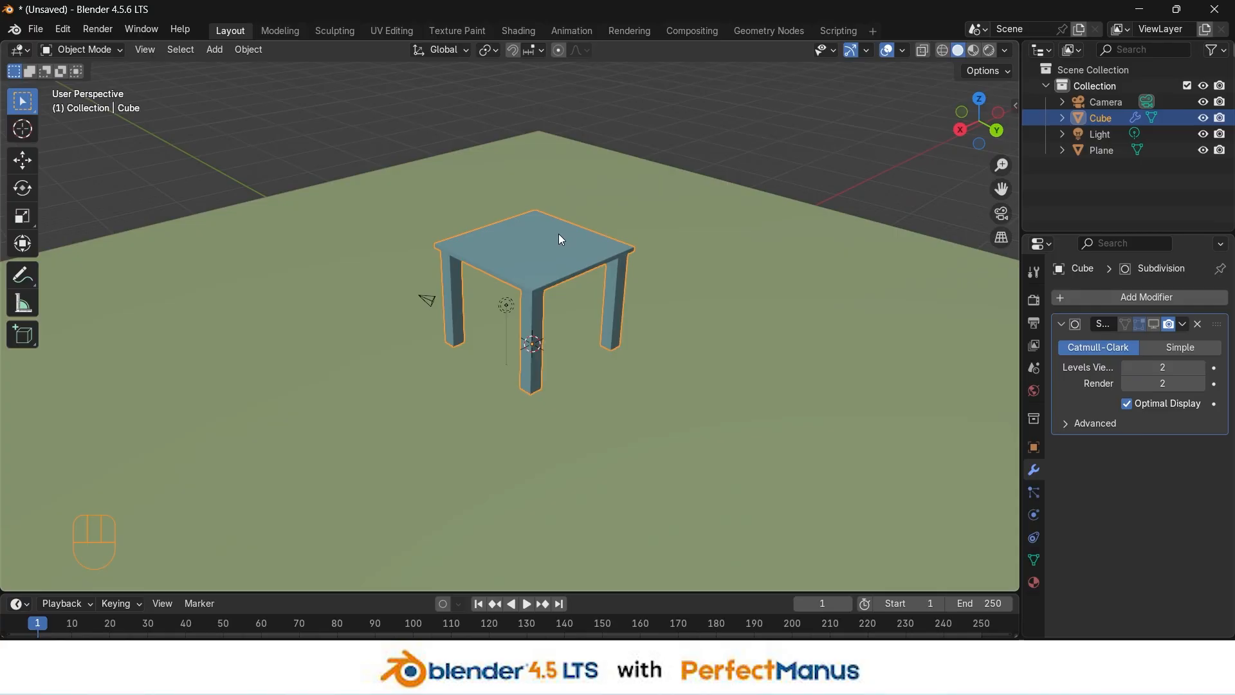
Step: Add a cylinder mesh at the world origin and isolate it in local view
click(295, 131)
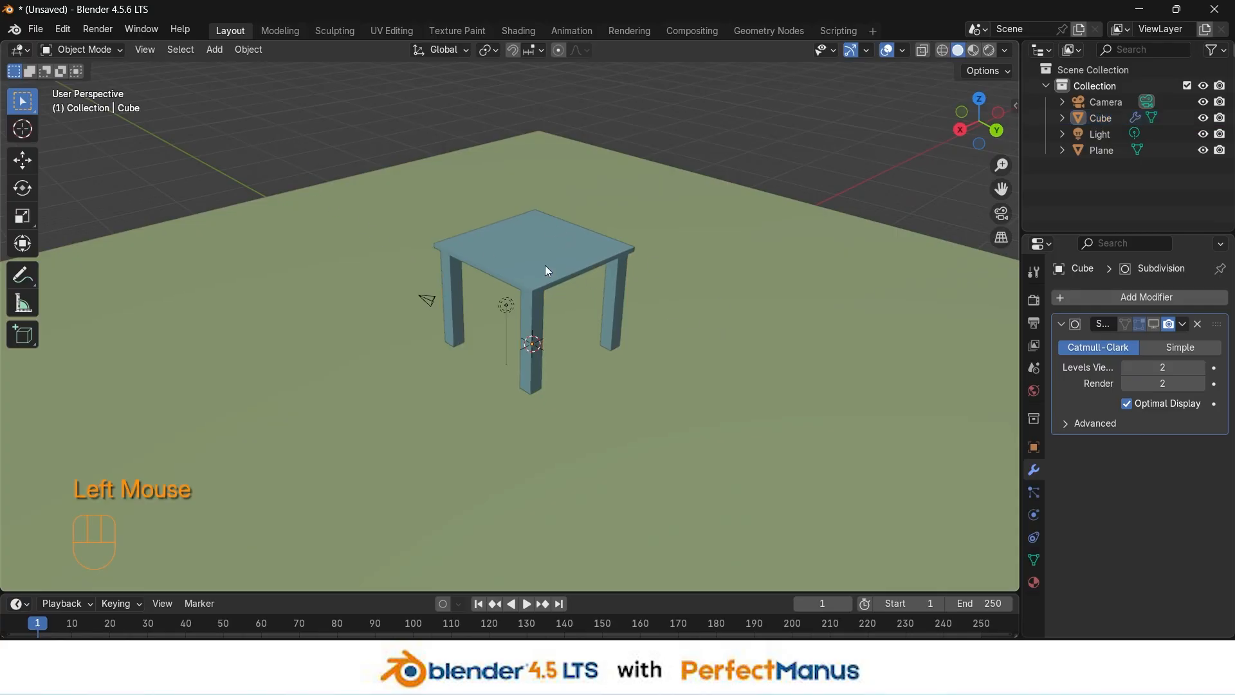
key(shift+a)
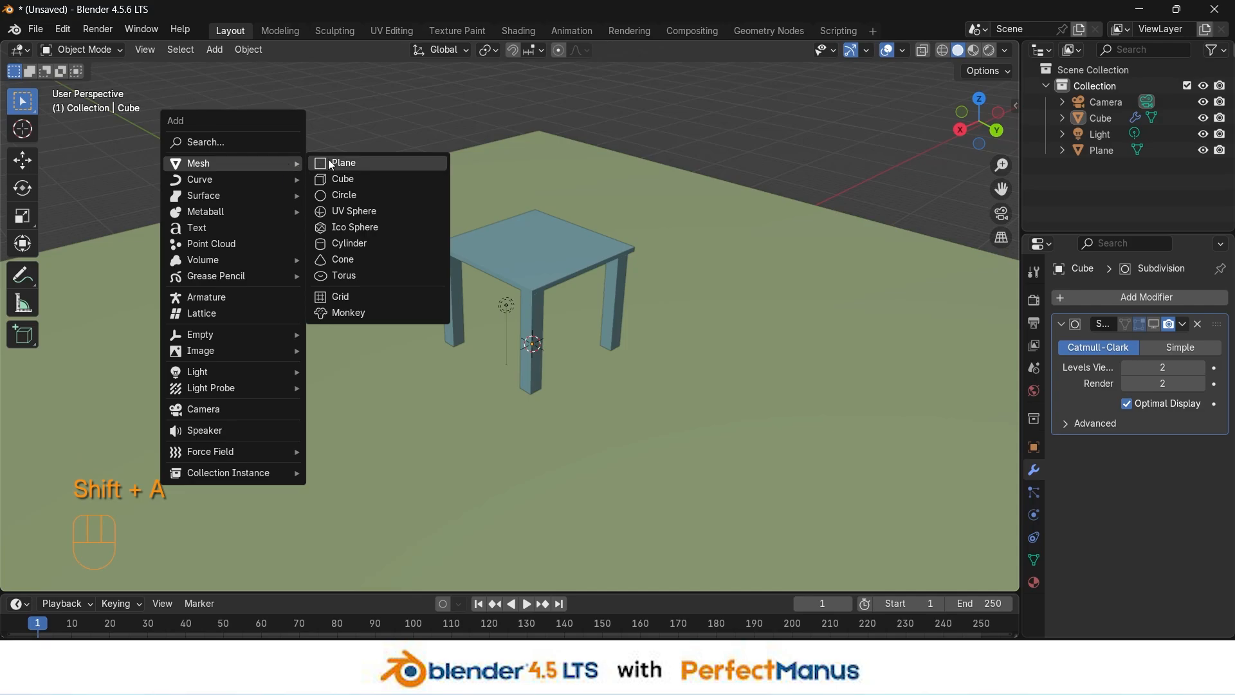
click(360, 245)
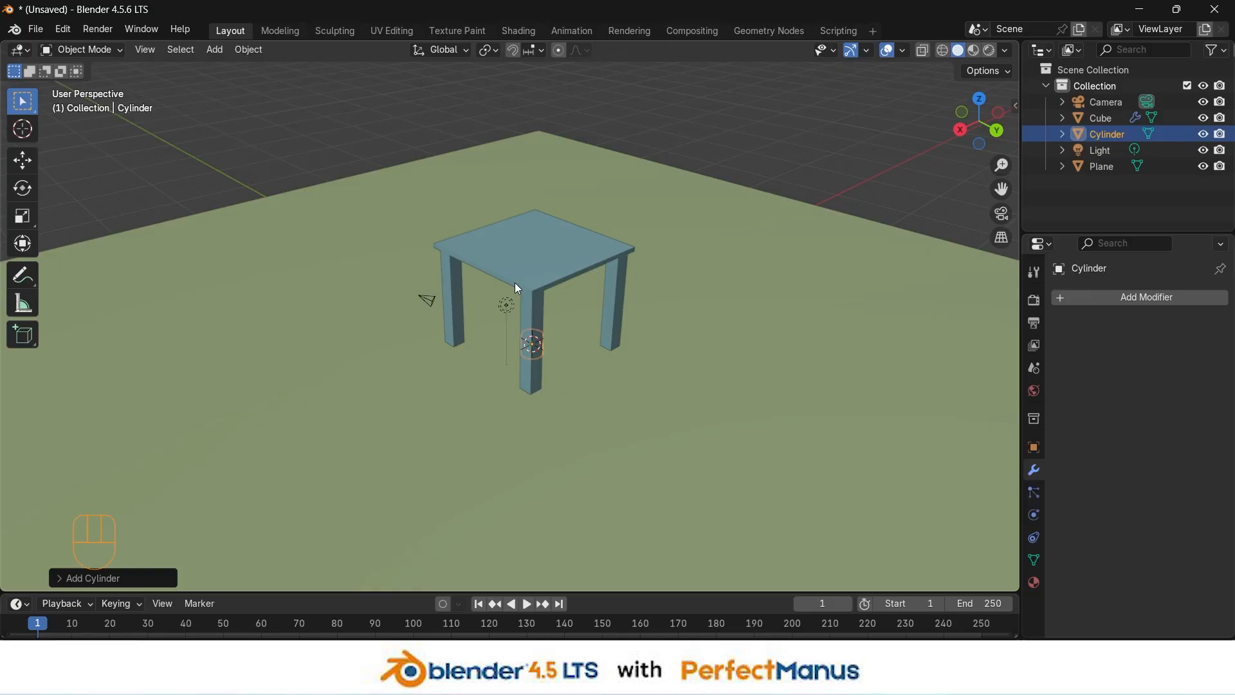
key(slash)
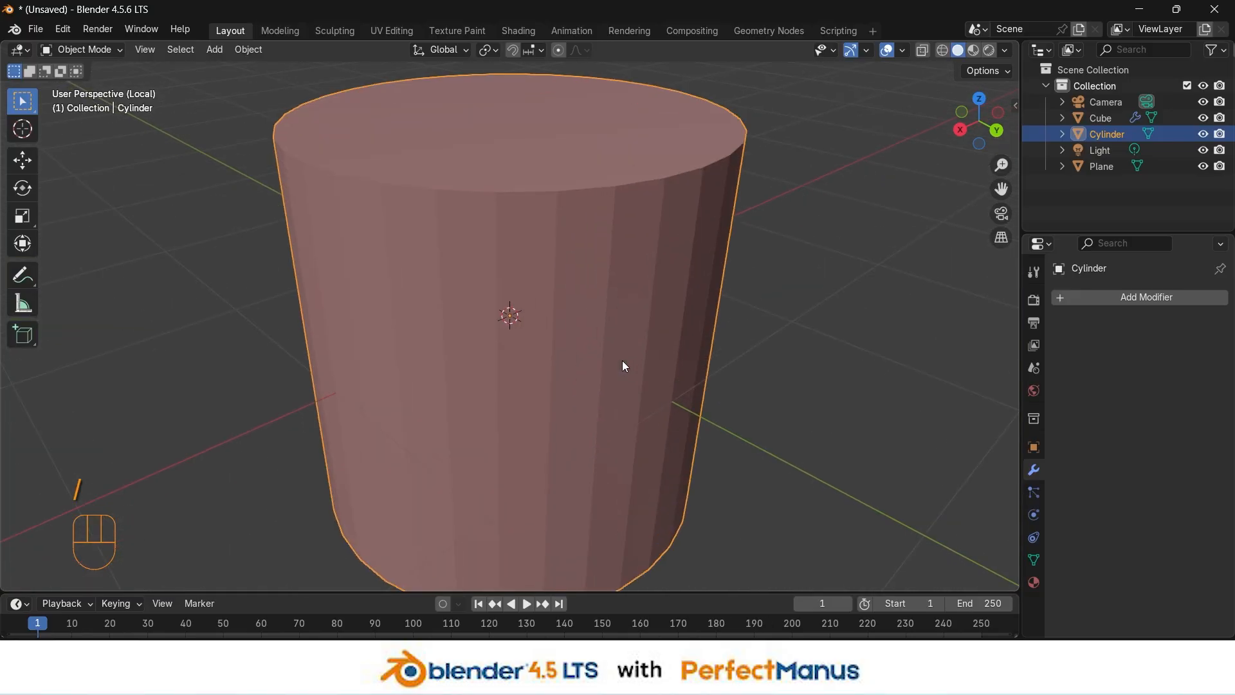
scroll(618, 361, down, 4)
scroll(581, 339, down, 1)
scroll(573, 340, up, 2)
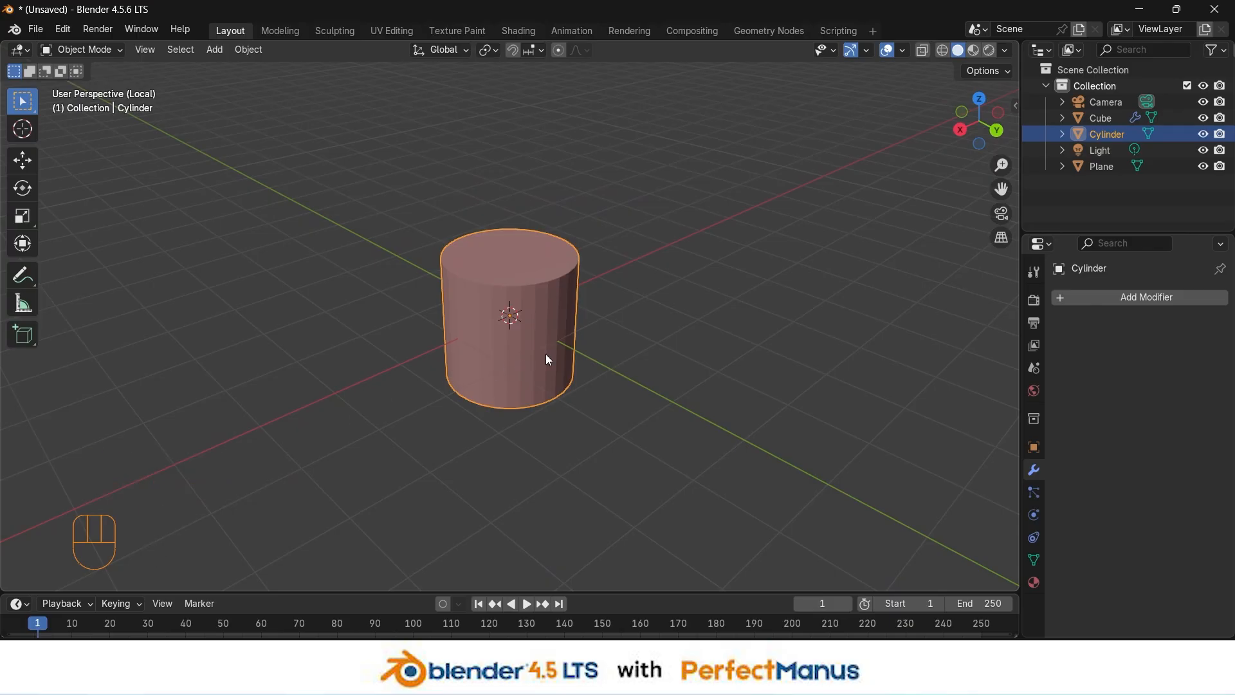
Step: Delete the cylinder
key(x)
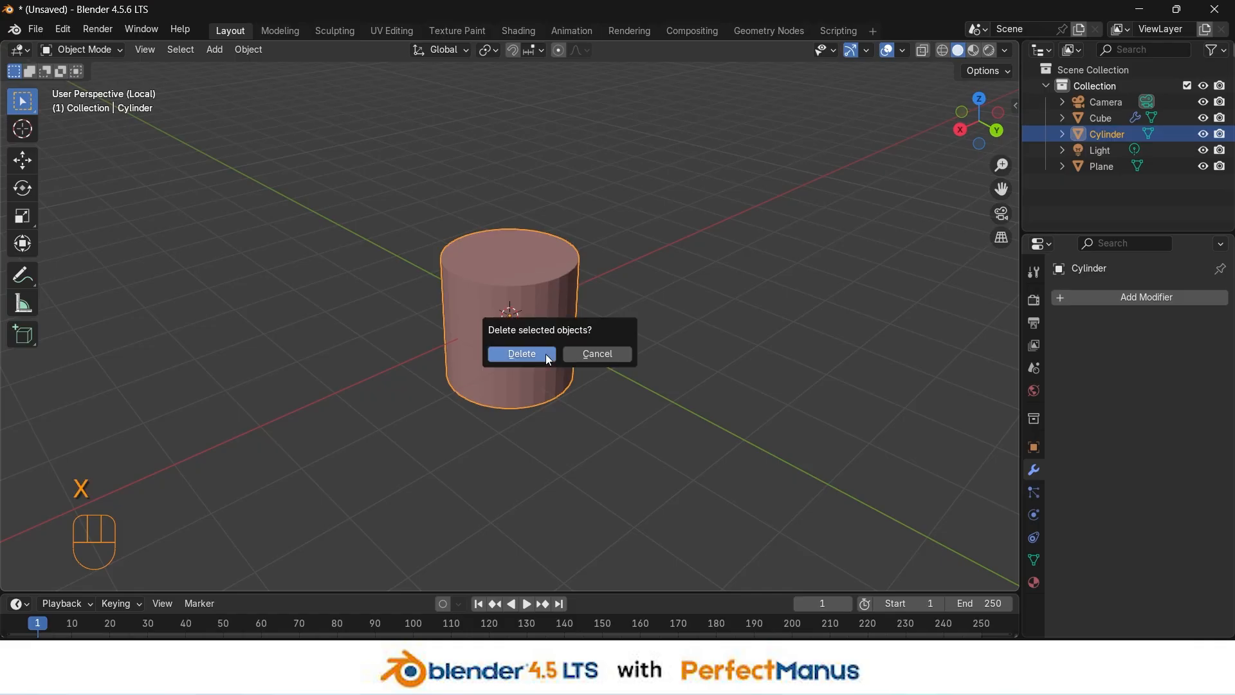
click(547, 355)
scroll(209, 421, down, 1)
scroll(208, 421, down, 3)
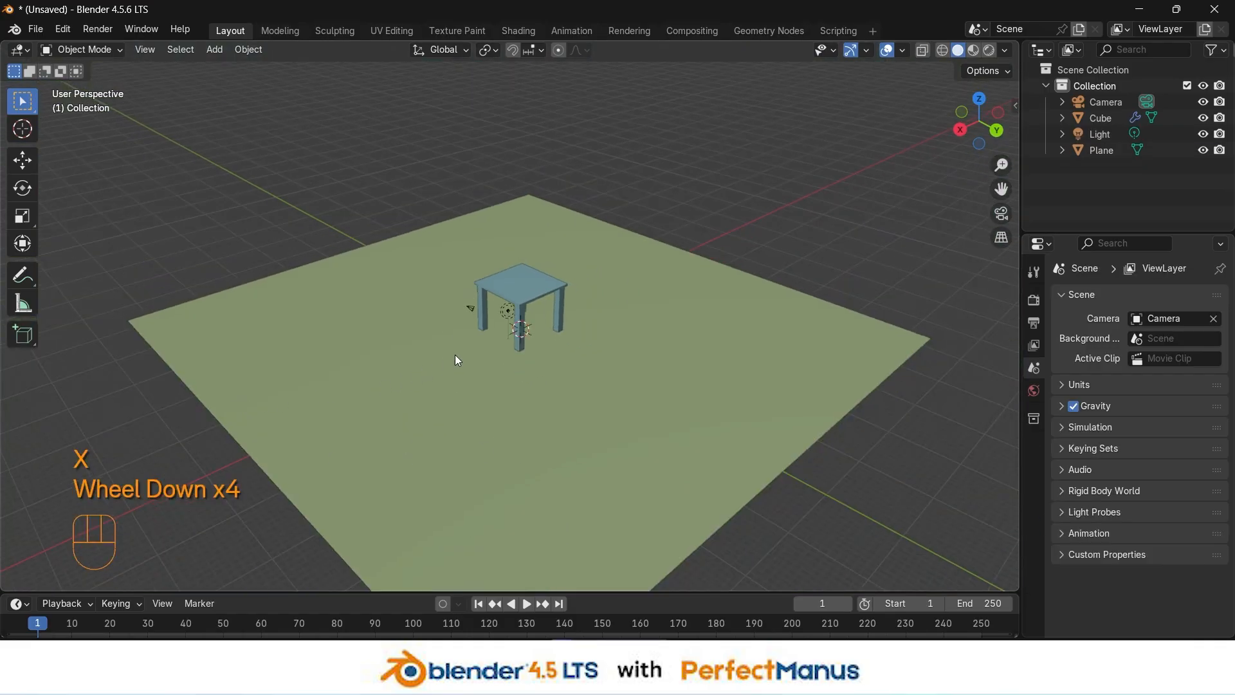
scroll(526, 344, up, 2)
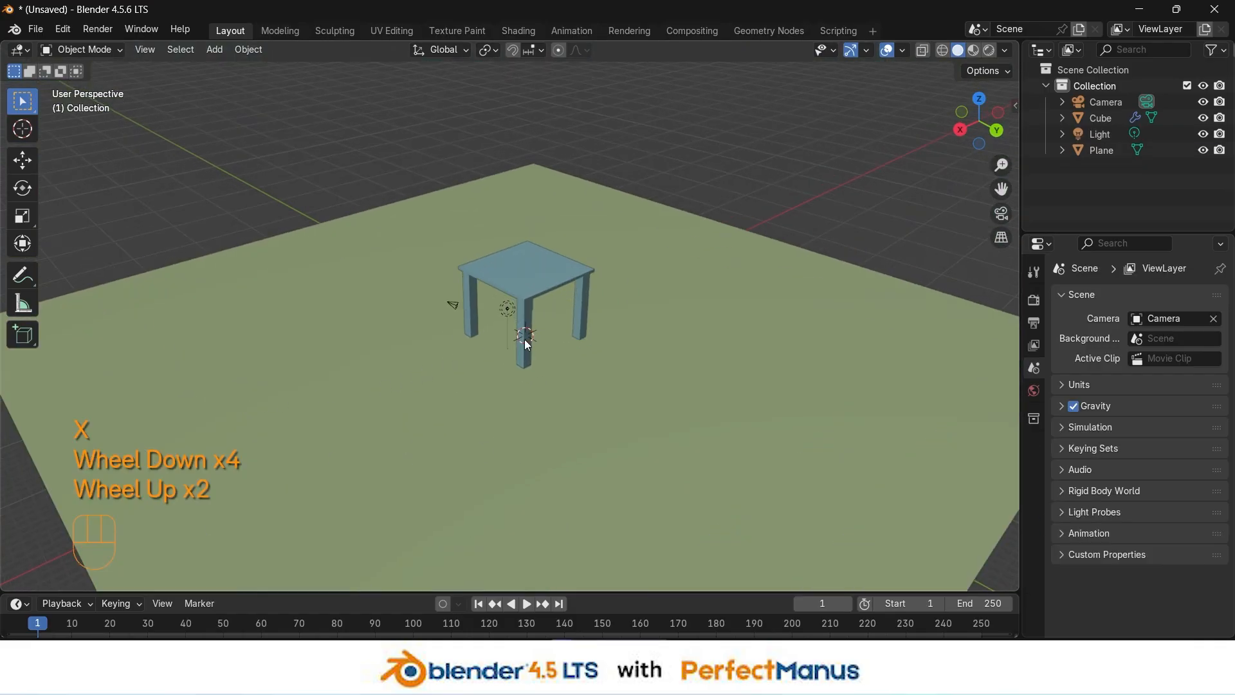
Step: With the Plane temporarily hidden, lock the camera to the view and reframe it to show the whole table
click(1203, 151)
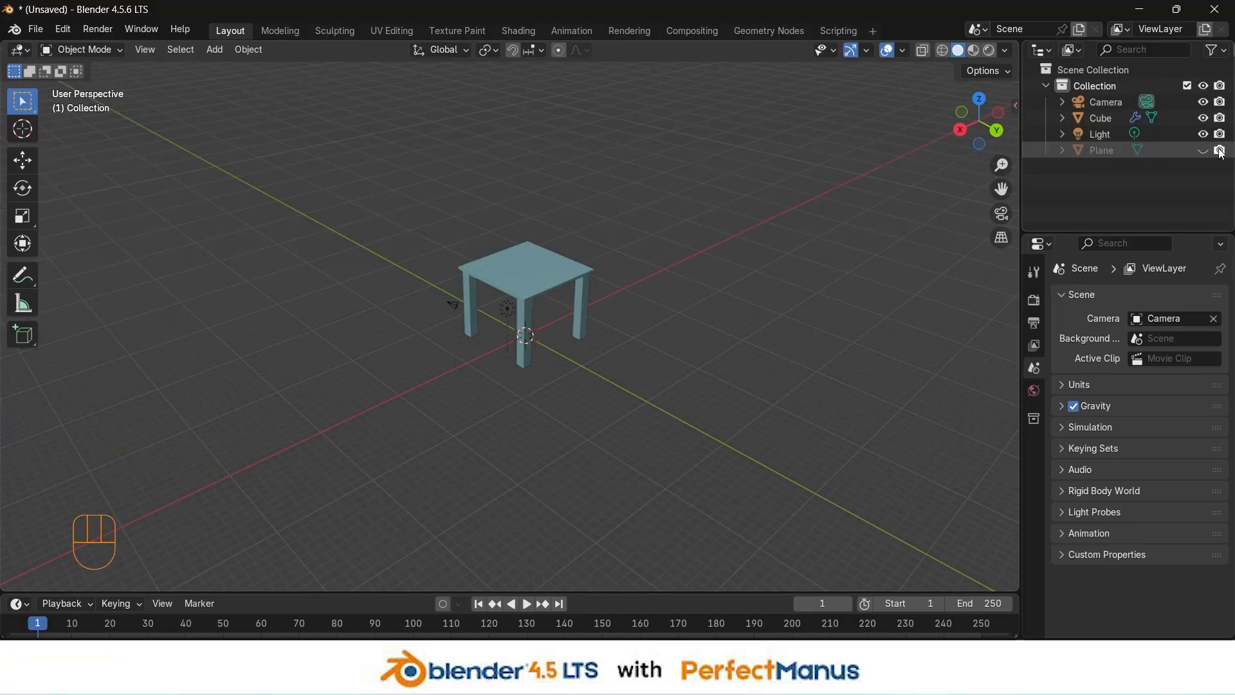
click(1219, 150)
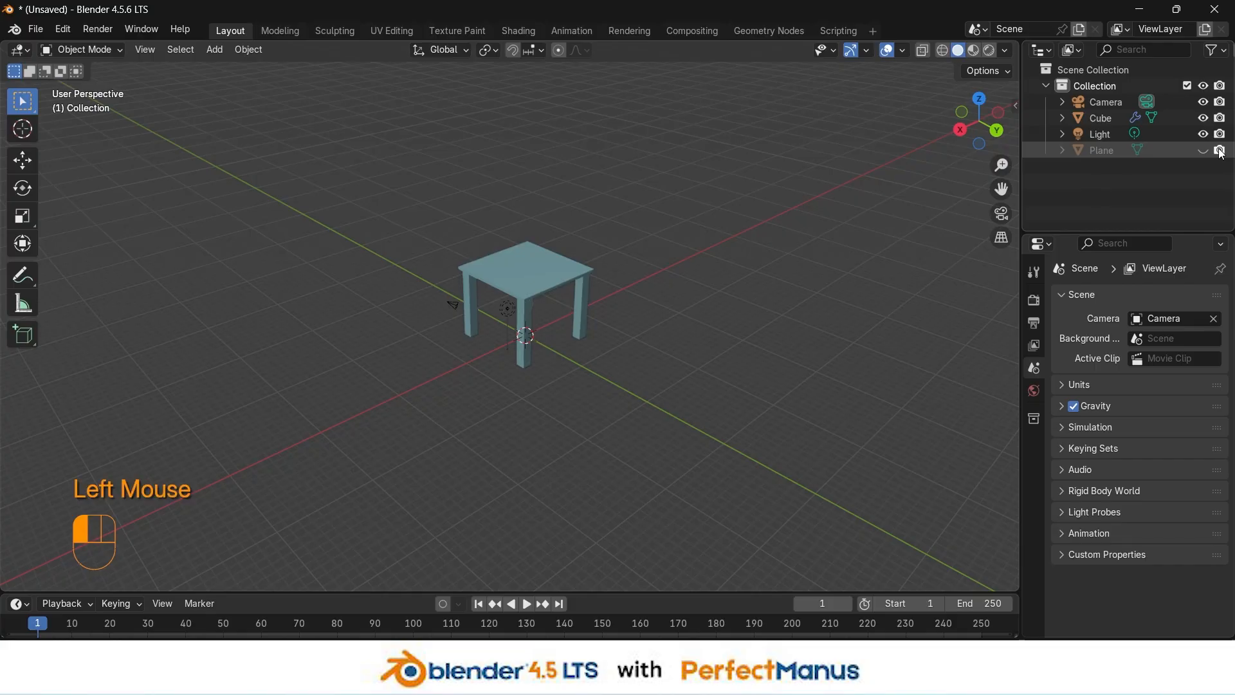
click(1002, 213)
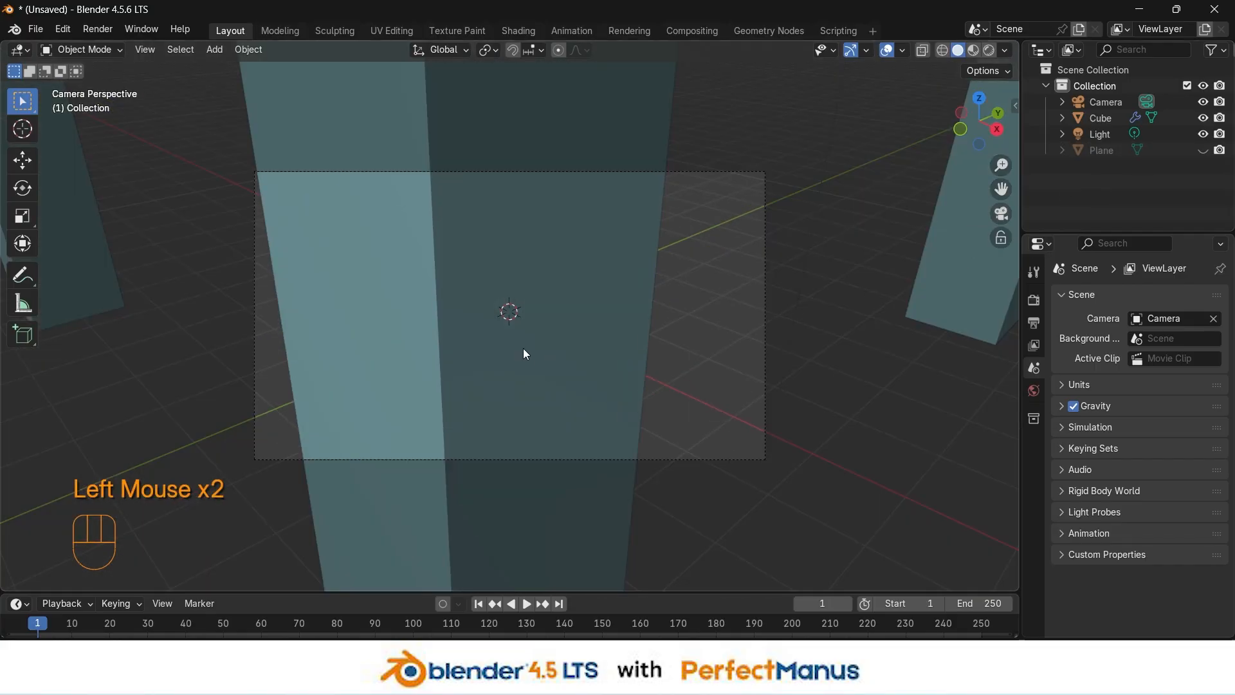
click(1002, 237)
scroll(454, 317, down, 7)
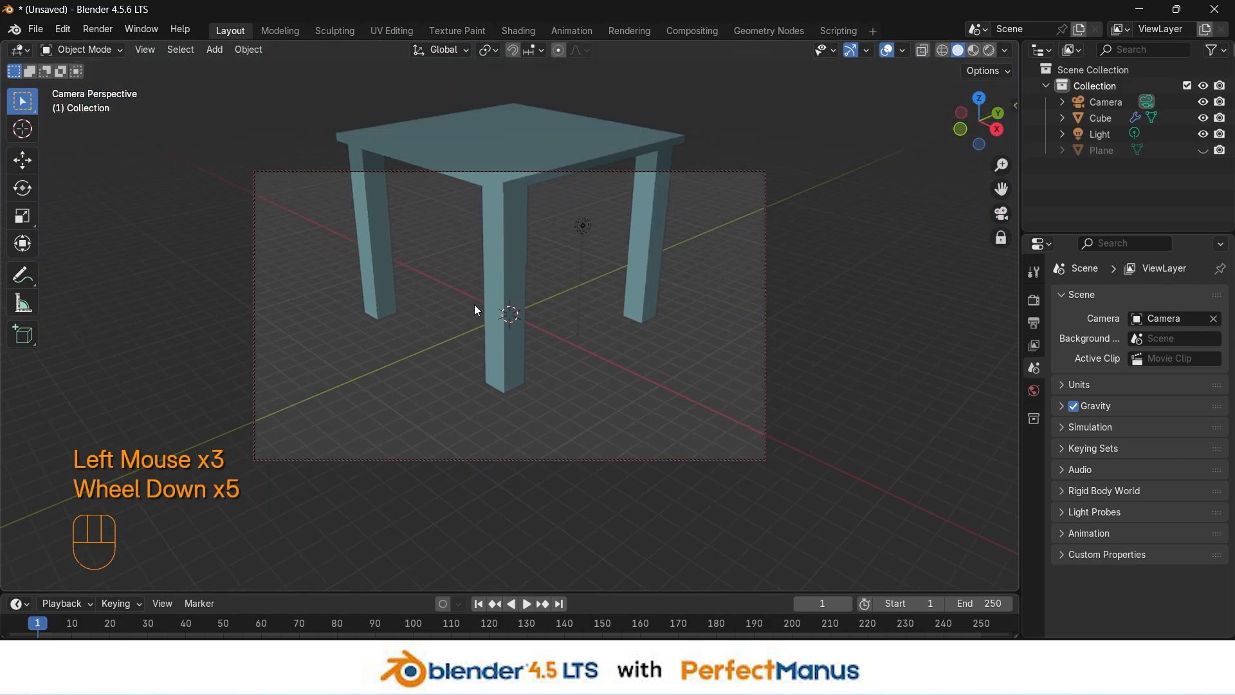
shift+middle_drag(479, 306, 500, 340)
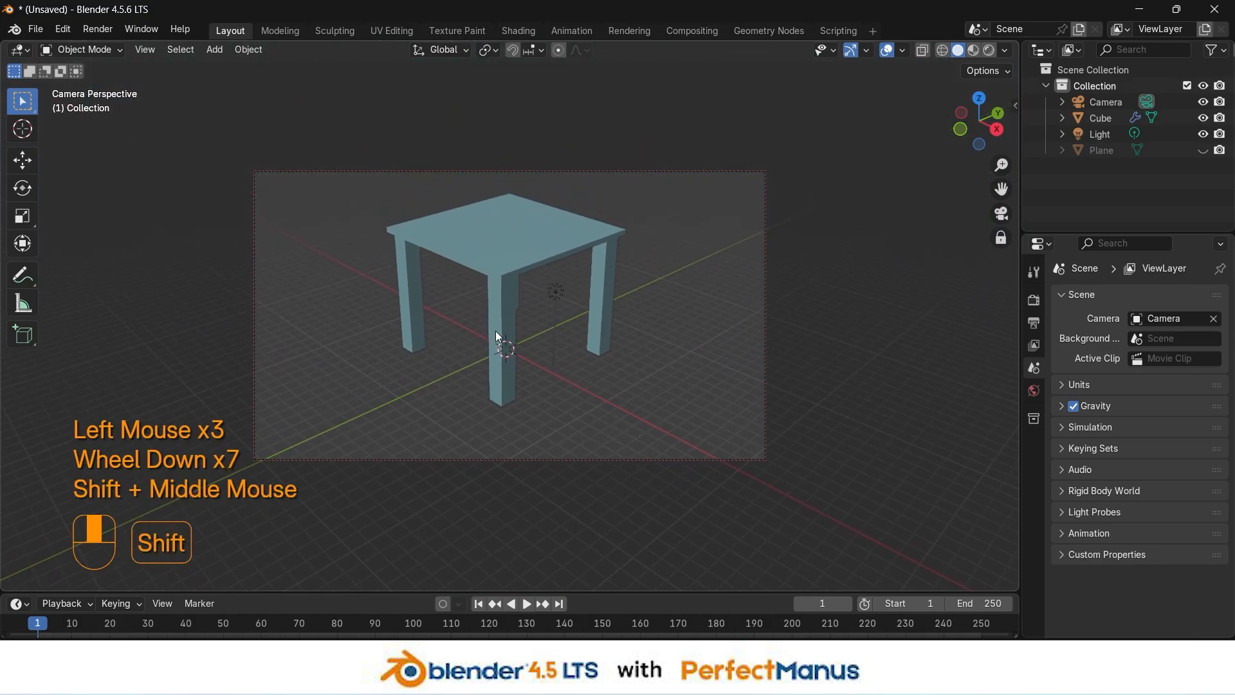
click(1202, 149)
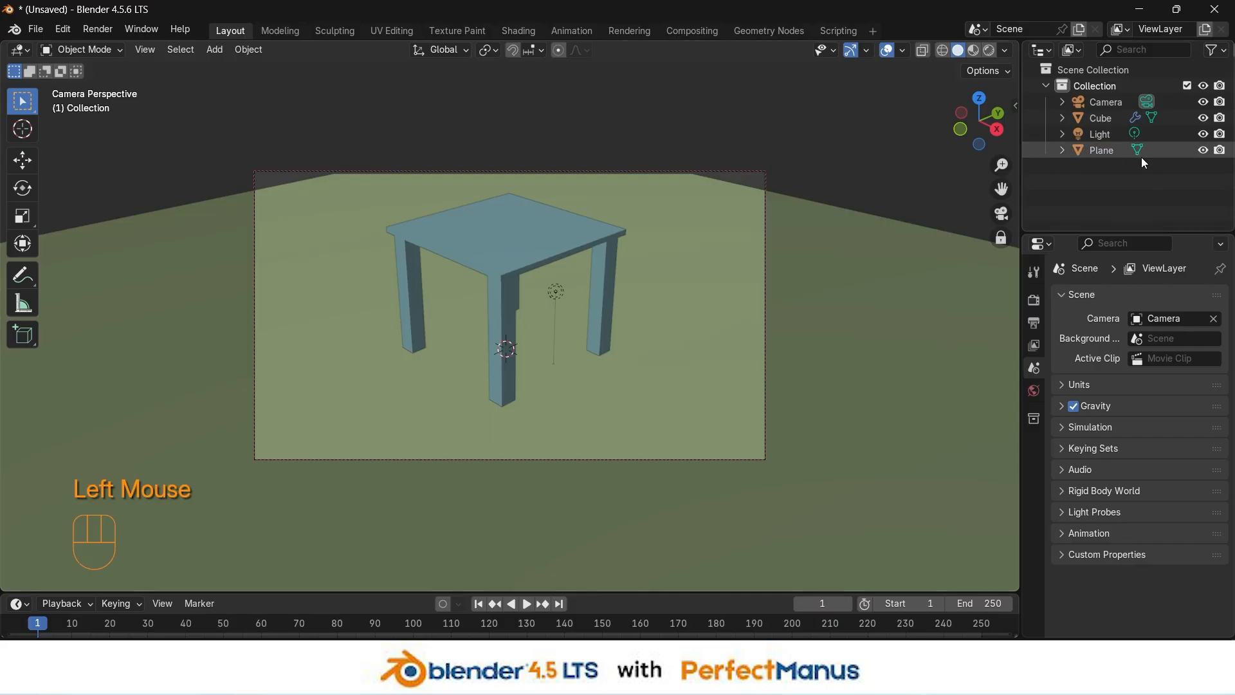
Step: Render the image from the camera, inspect the table, and close the render window
click(98, 30)
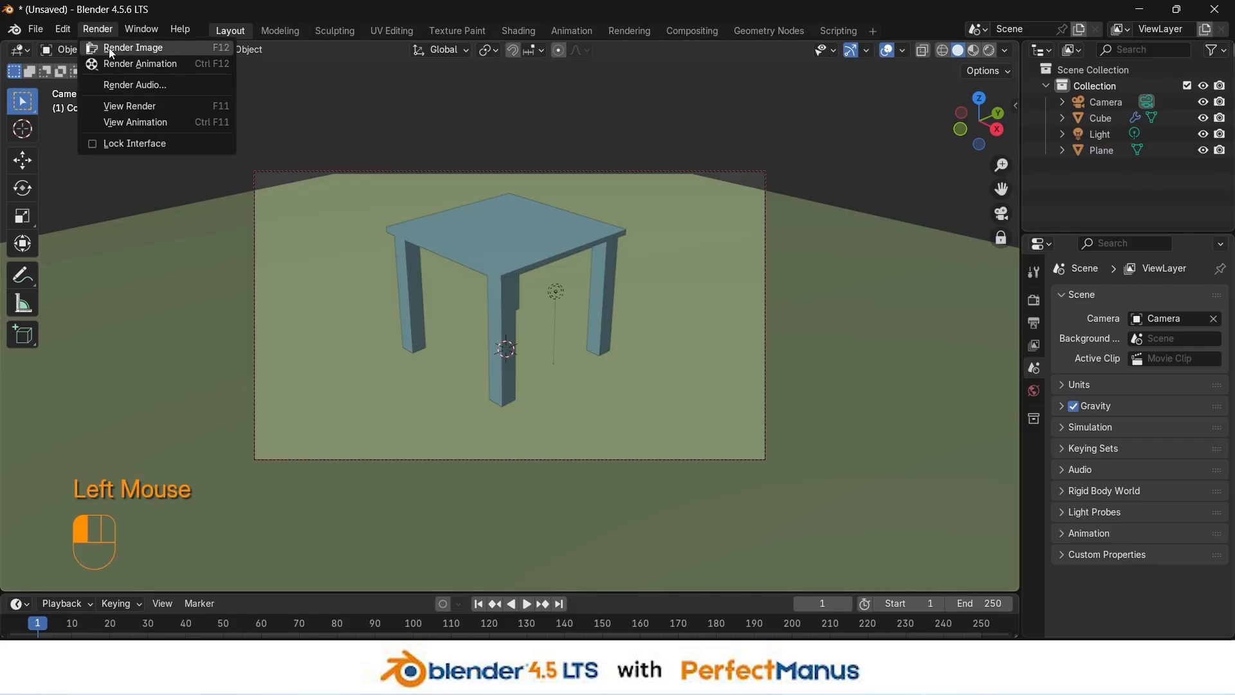
click(110, 48)
scroll(933, 187, down, 3)
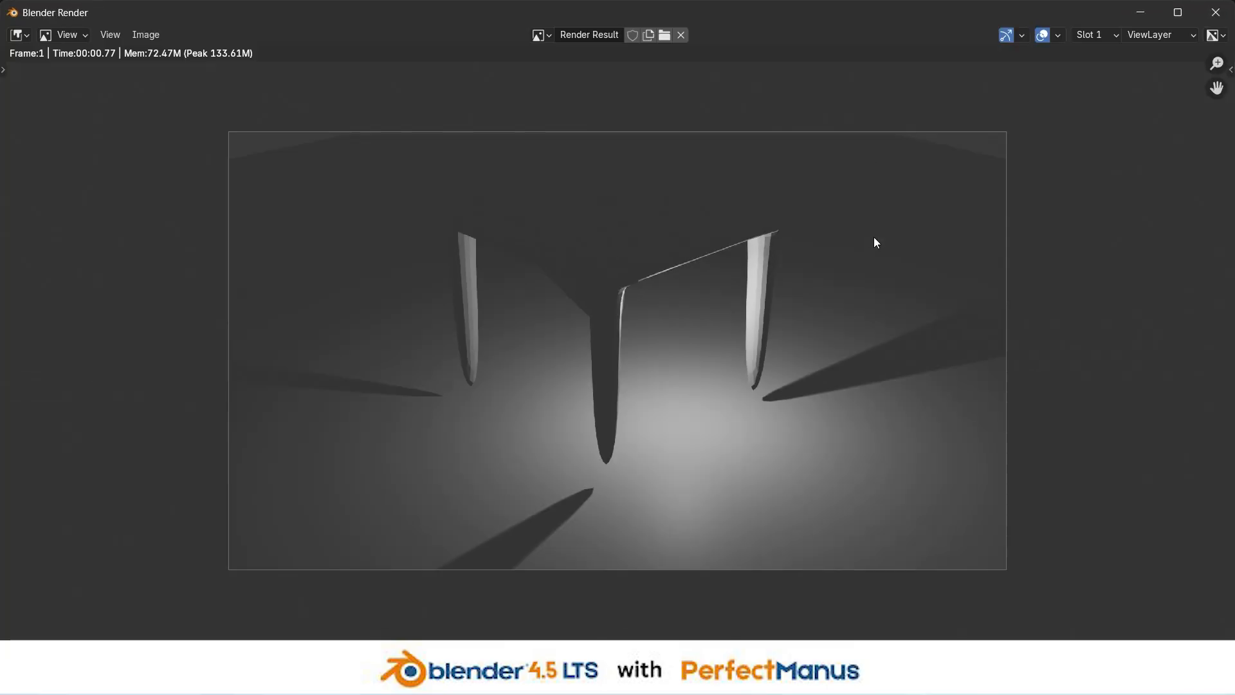
click(1216, 12)
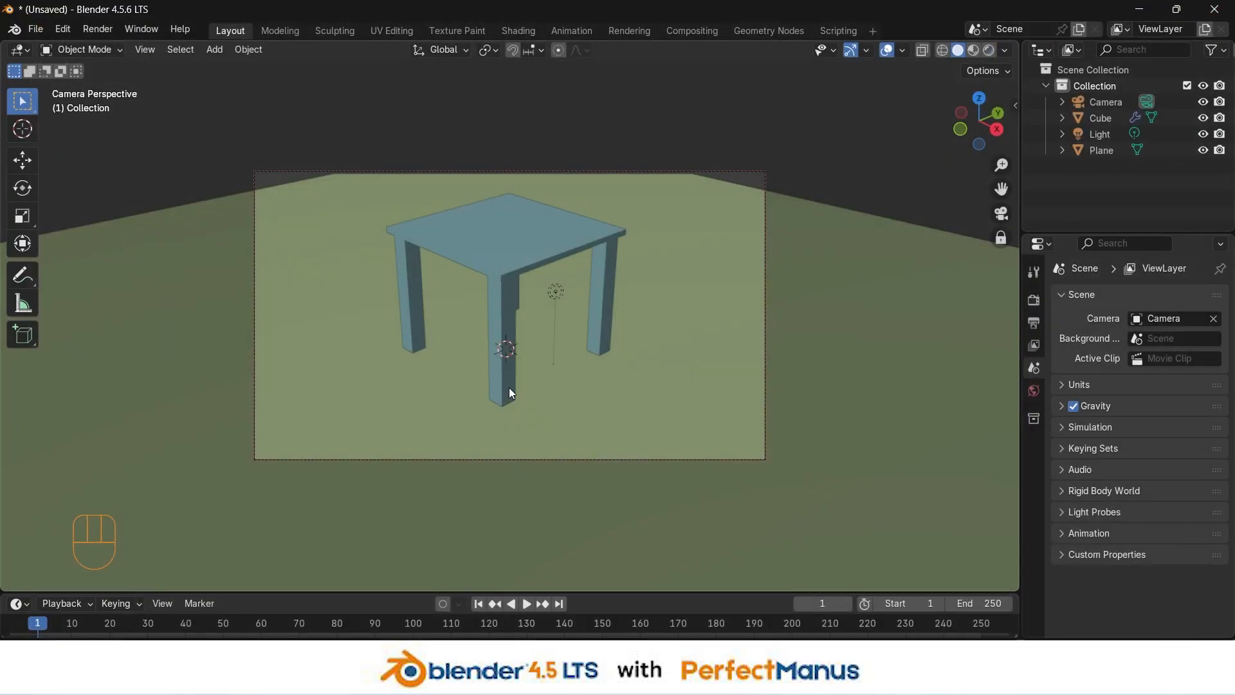
Step: Remove the Subdivision modifier from the table and render the image again
click(502, 325)
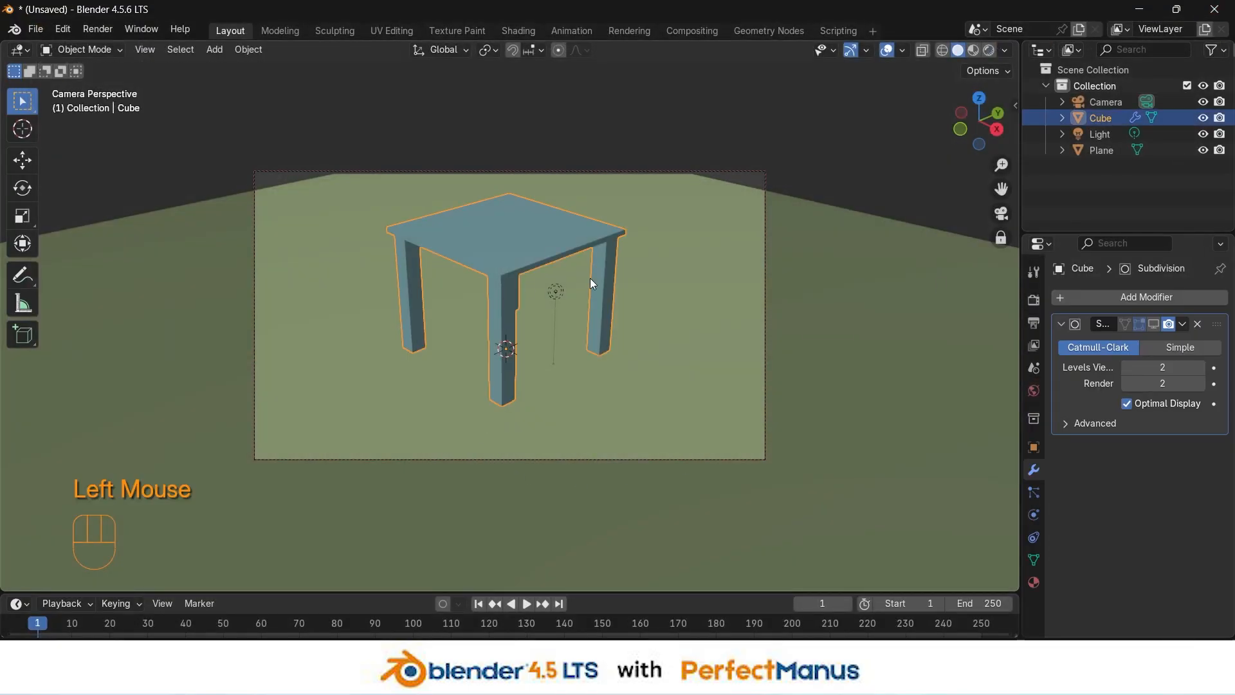
click(1198, 323)
click(93, 32)
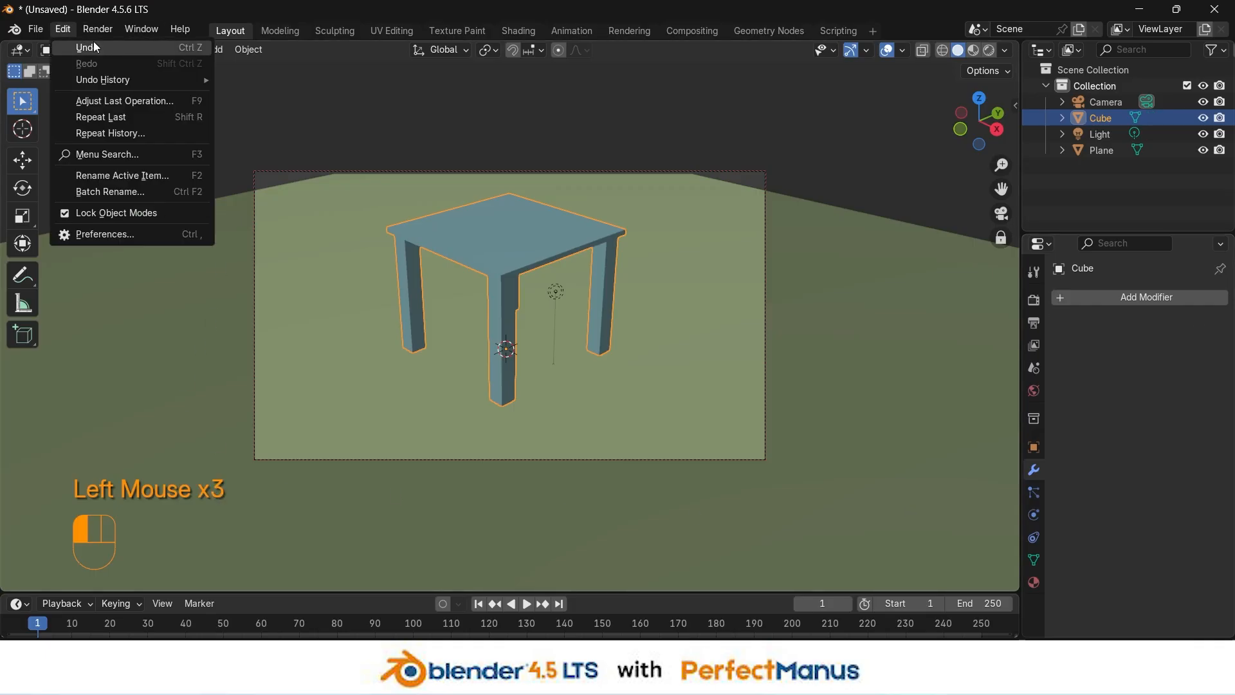
click(94, 33)
click(139, 48)
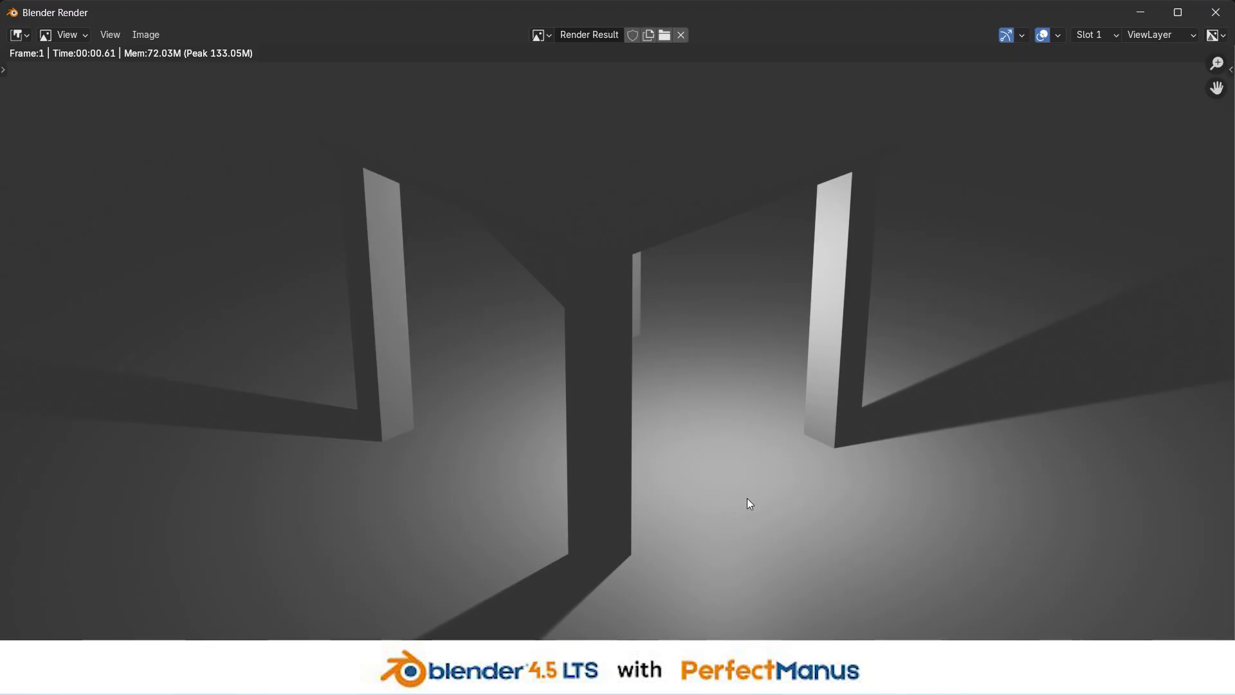
Step: Render the image with the Plane disabled in renders, close the render window, and re-enable the Plane for rendering
click(1215, 12)
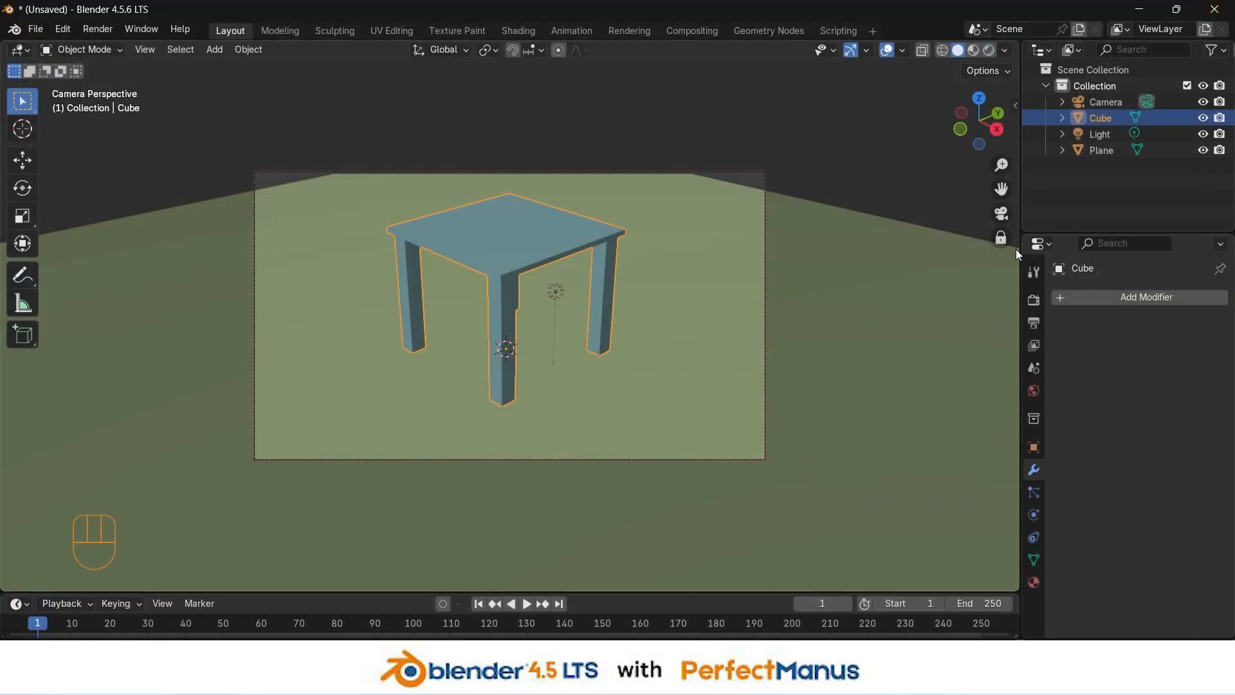
click(573, 387)
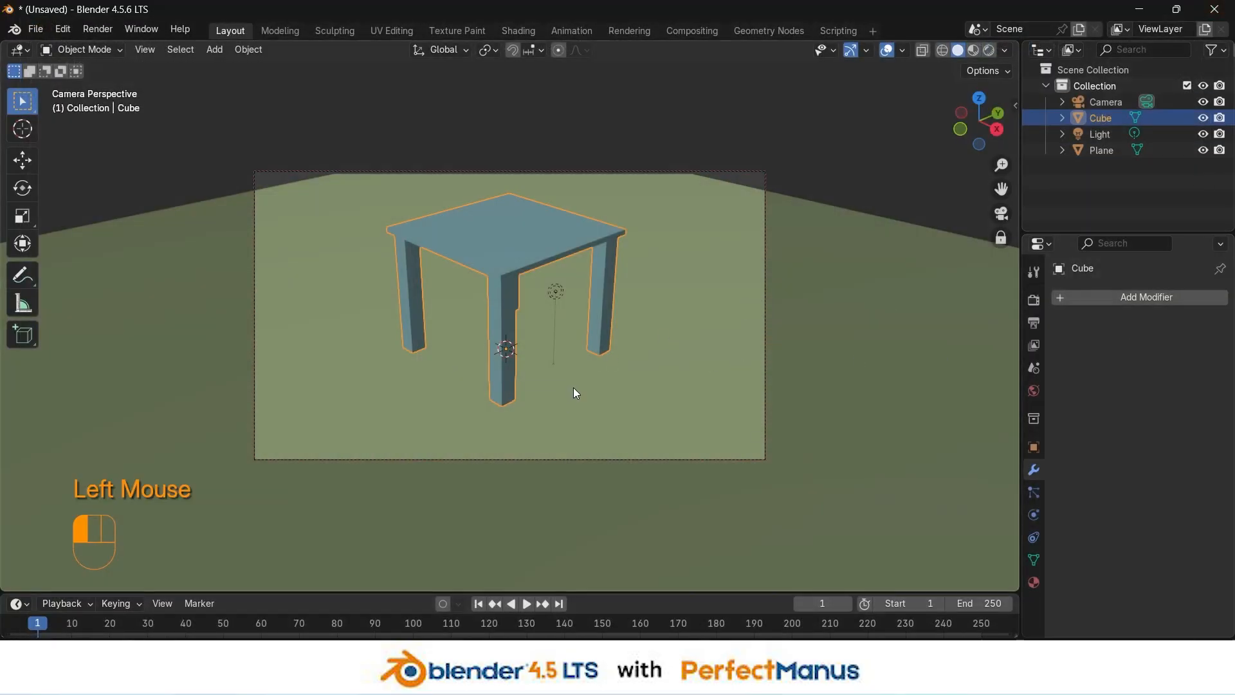
click(1220, 151)
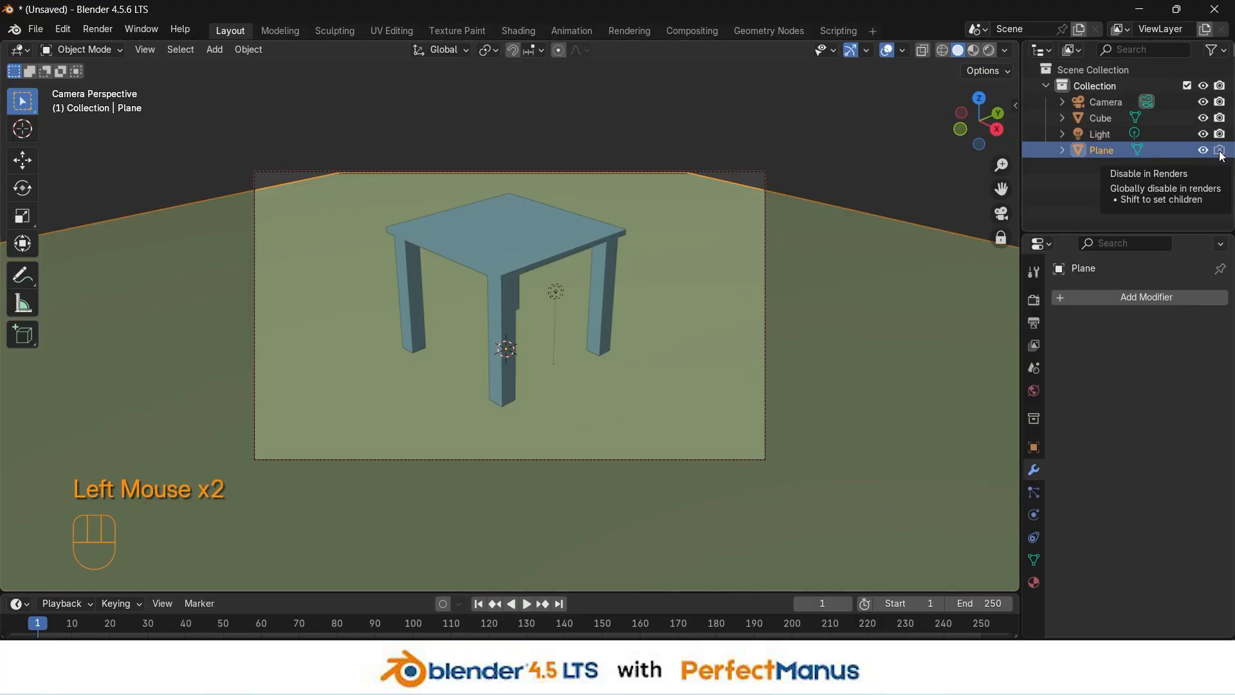
click(104, 30)
click(116, 48)
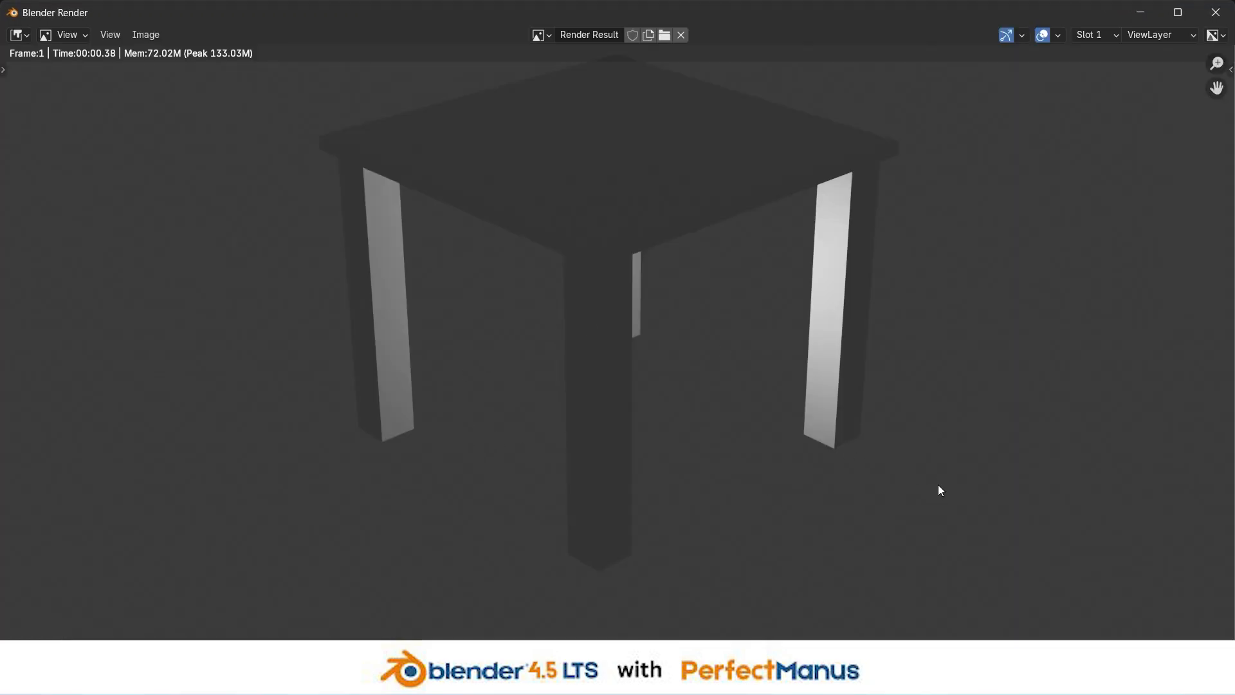
click(1215, 13)
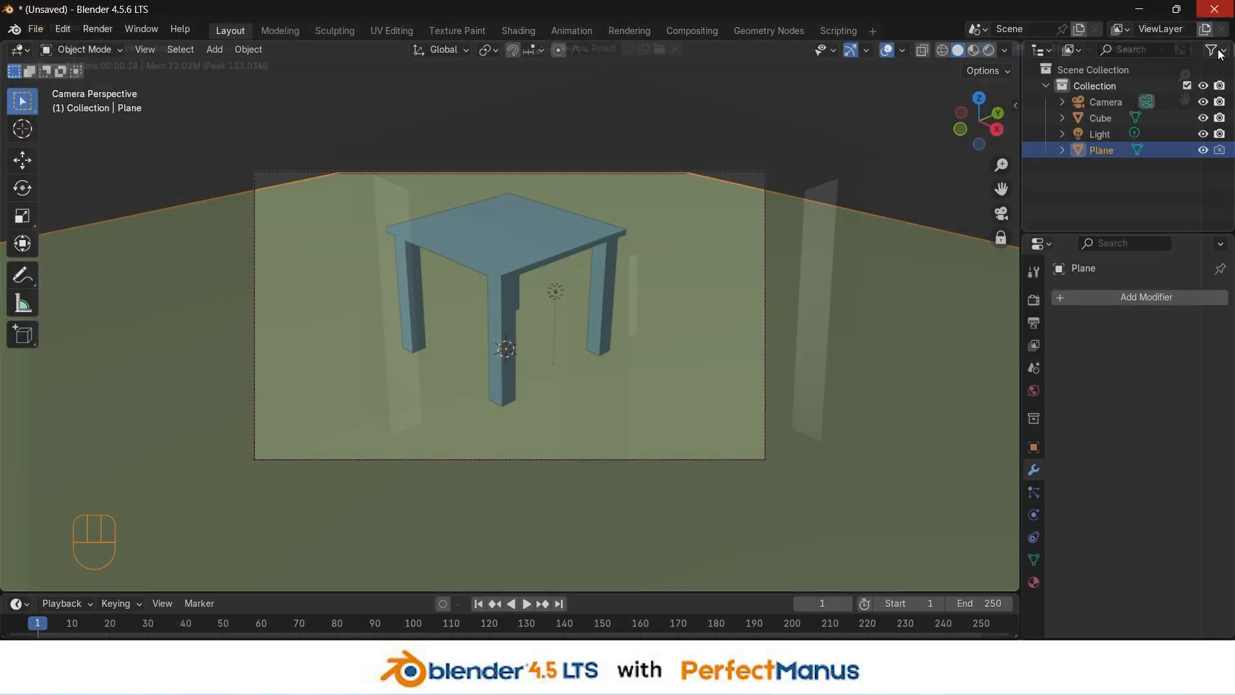
click(1220, 151)
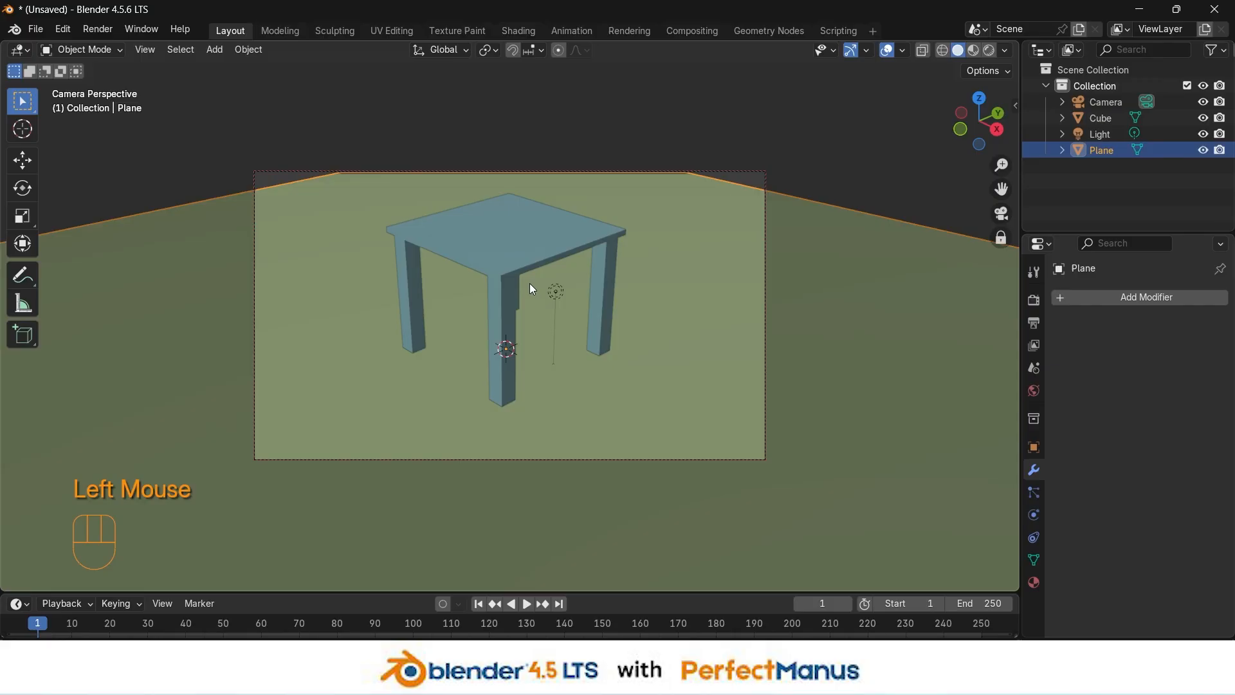
Step: Hide the Plane and the Cube table in the viewport and leave the camera view
click(1200, 150)
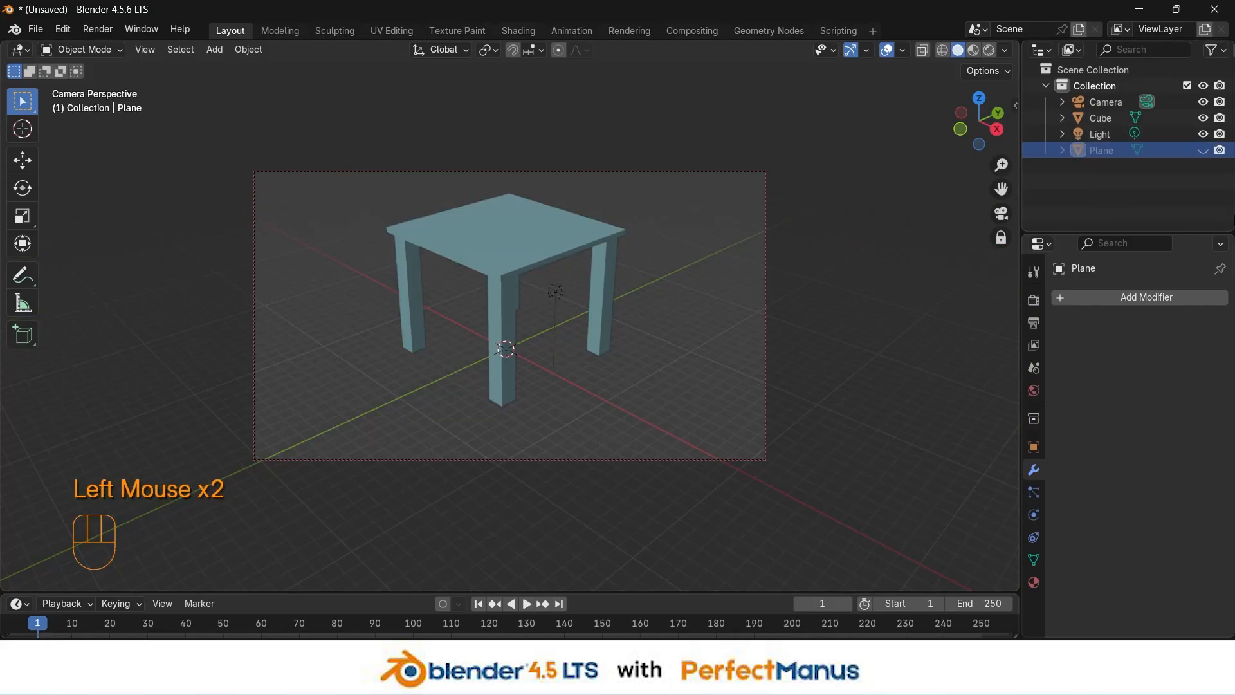
click(1202, 118)
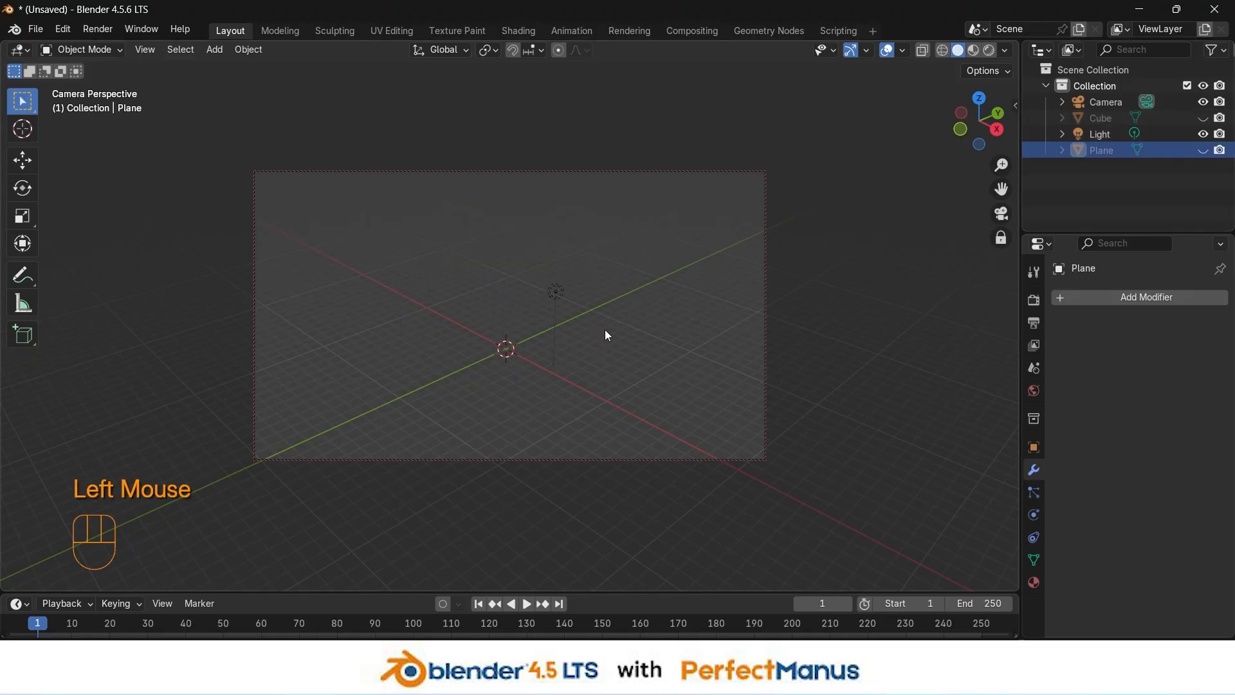
click(1001, 214)
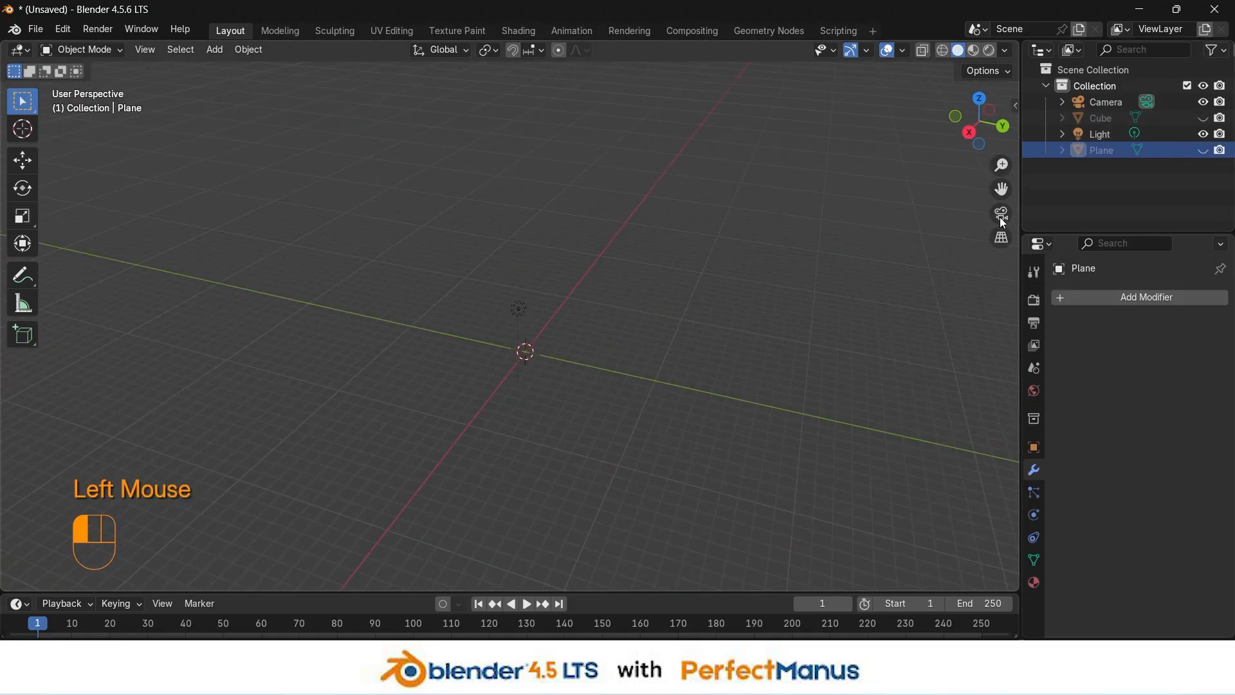
Step: Add a cylinder mesh at the world origin
key(shift+a)
mouse_move(587, 341)
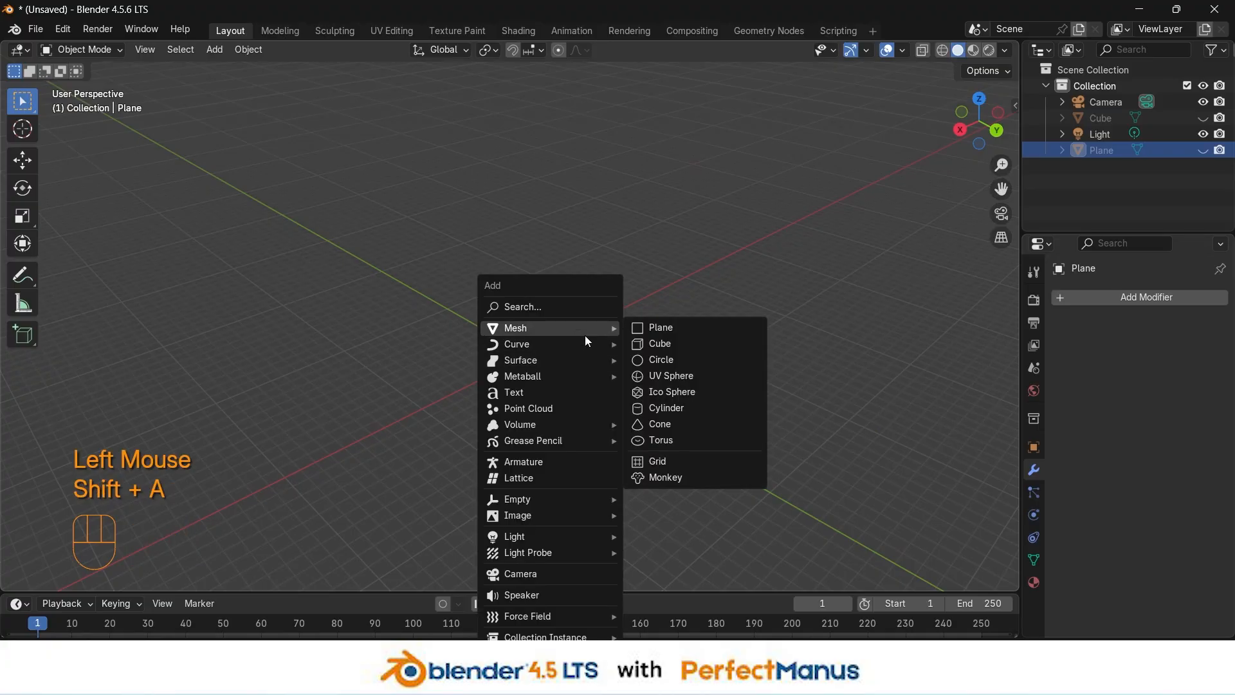
click(681, 407)
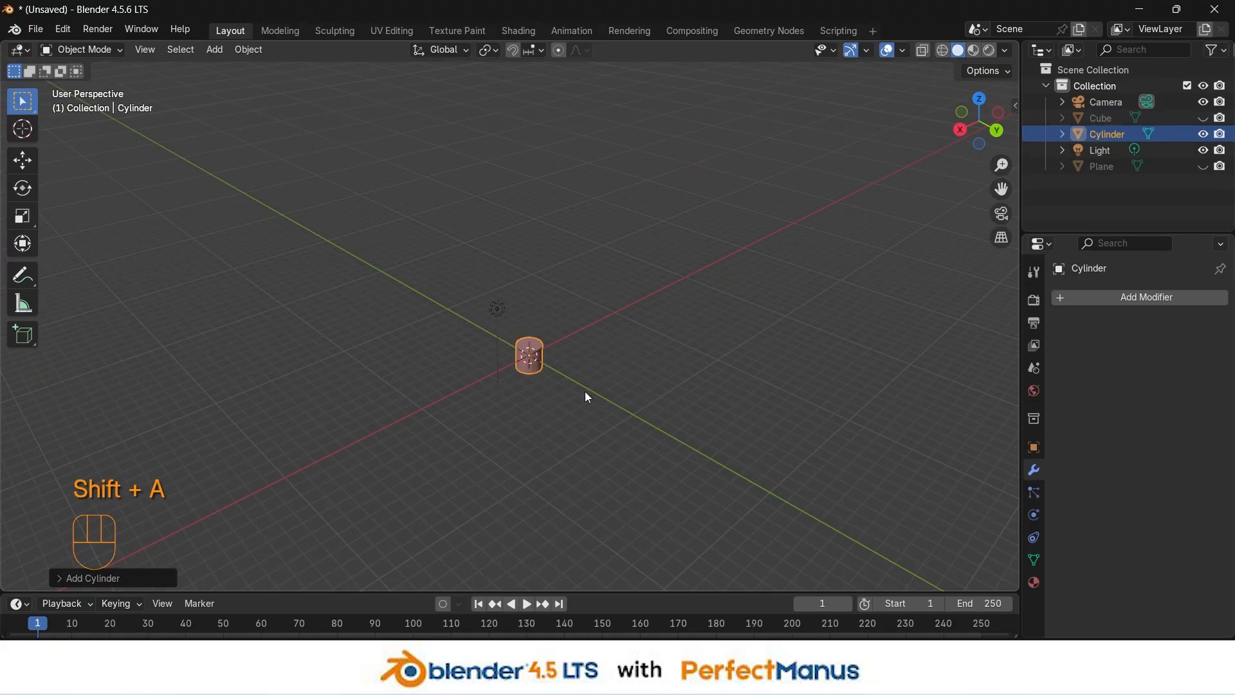
scroll(539, 381, up, 2)
scroll(539, 381, up, 4)
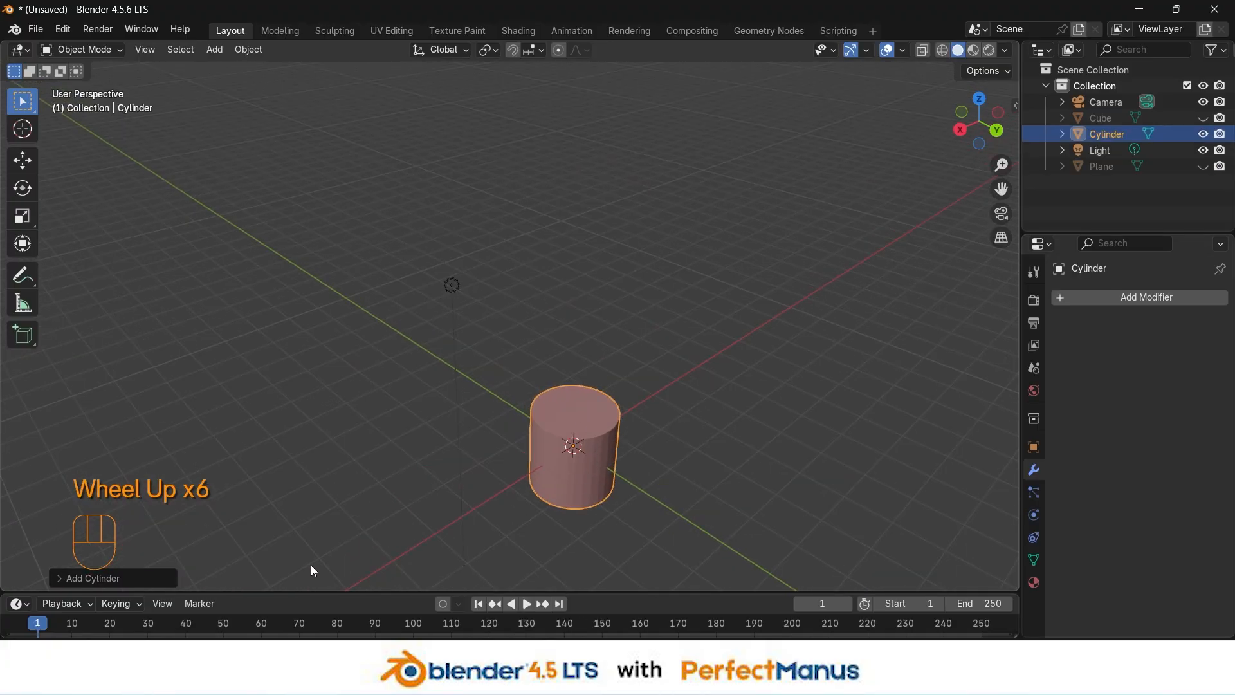
Step: Set the new cylinder to 12 vertices, with a radius of 0.94 m and a depth of 2.05 m
click(93, 578)
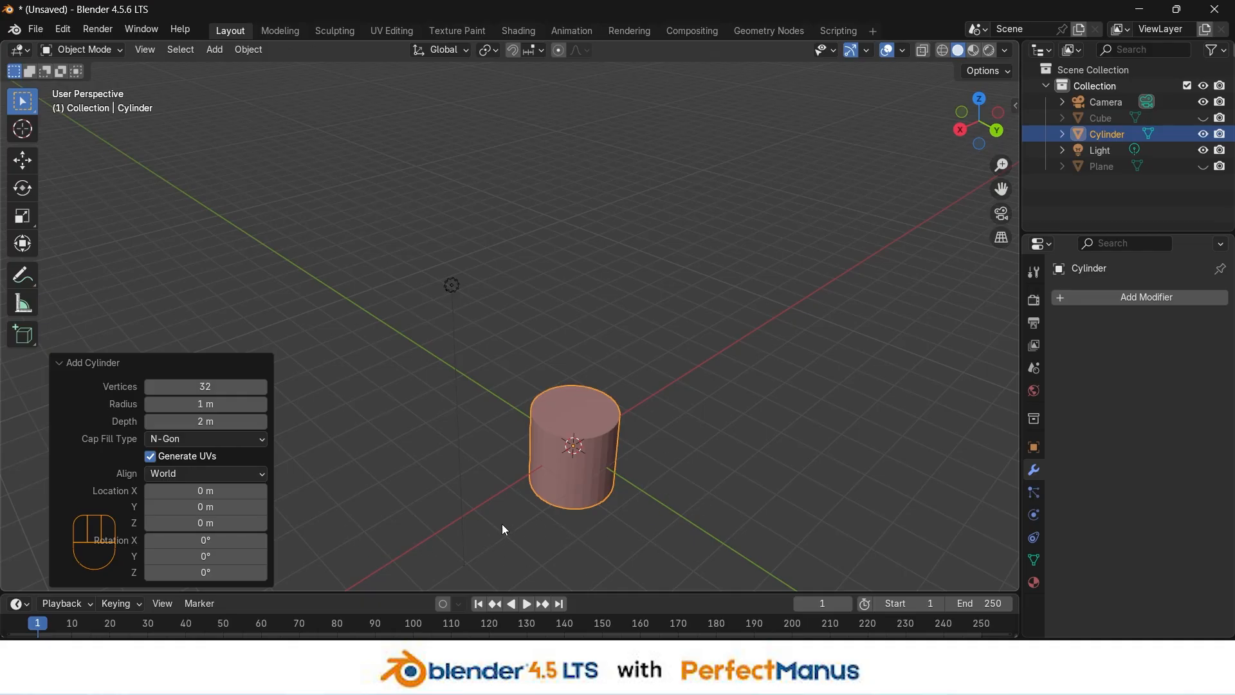
click(219, 388)
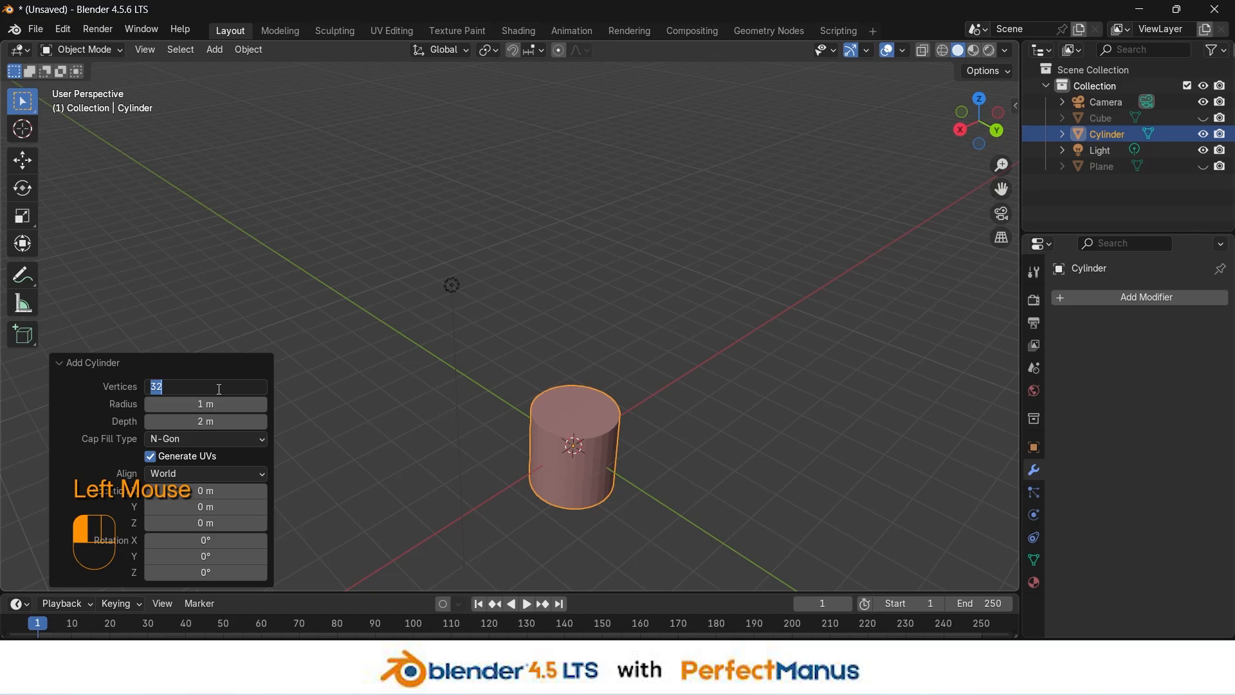
text(12)
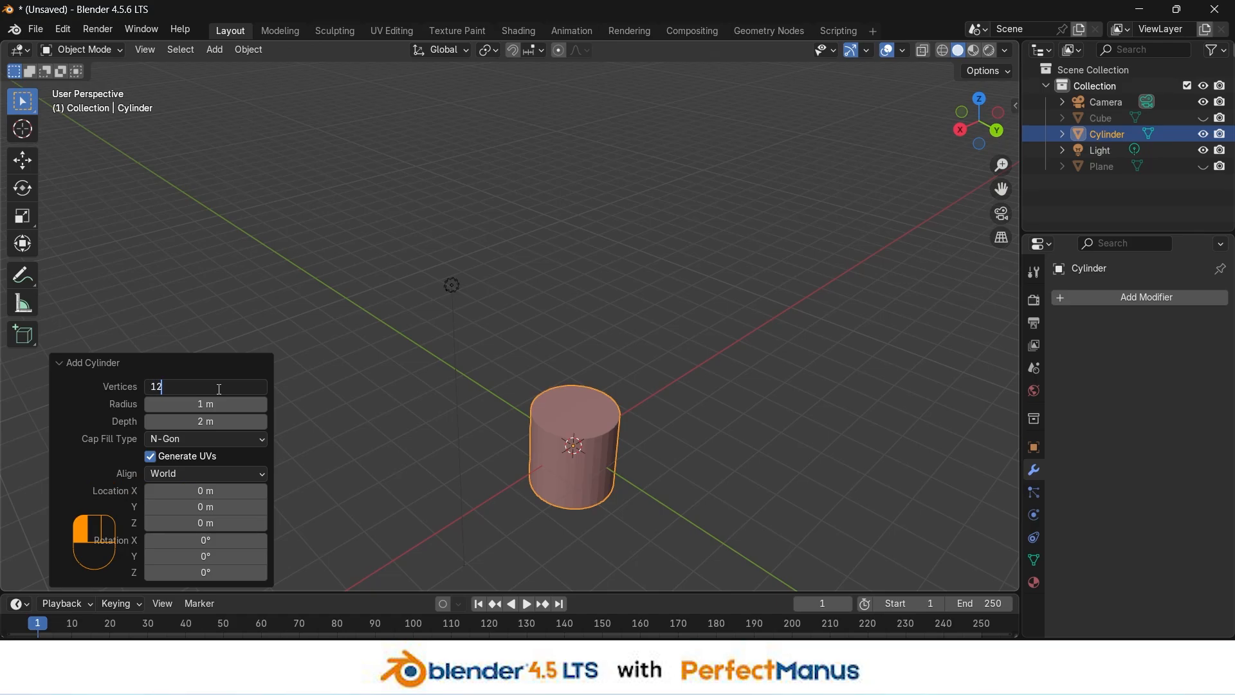
key(Return)
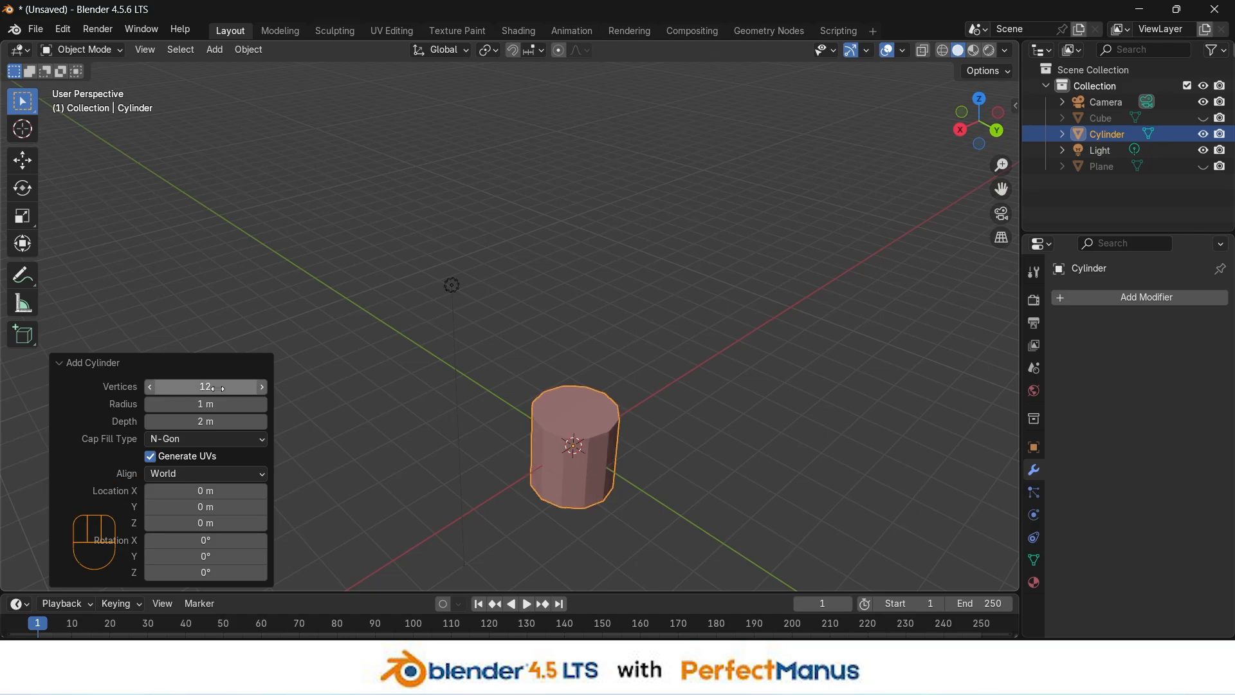
drag(203, 404, 203, 476)
scroll(223, 438, down, 1)
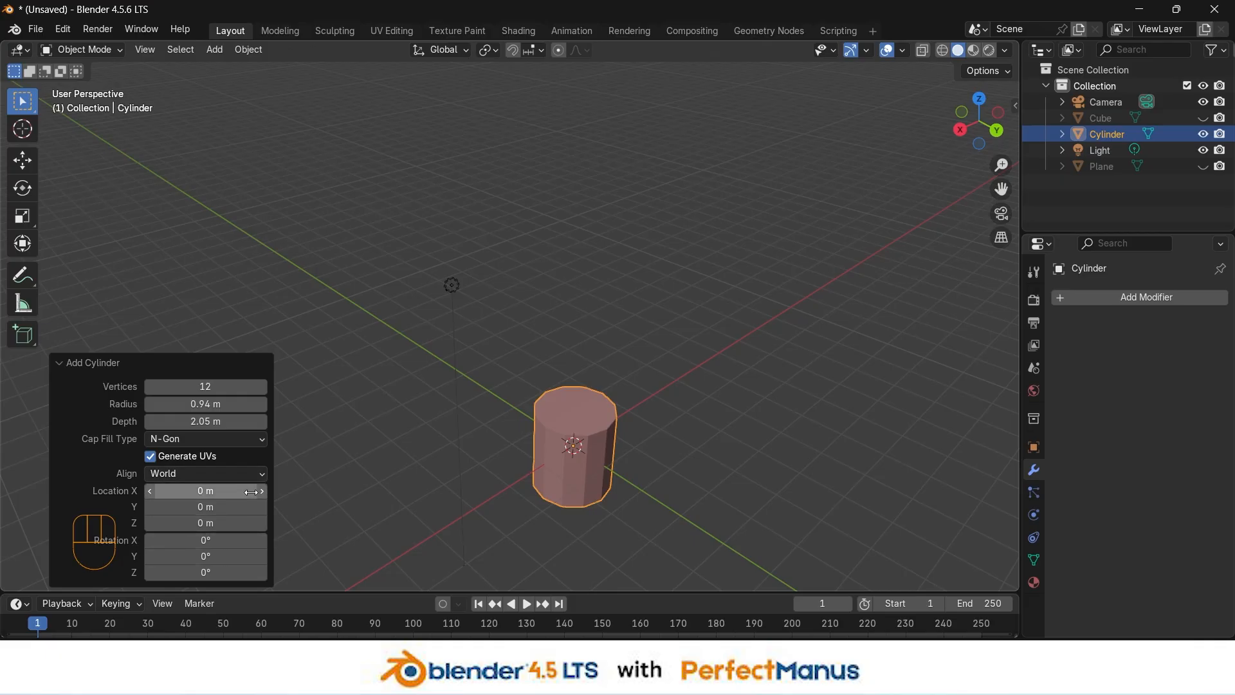
Step: Try rotating the cylinder -5.9° about X and 3.3° about Y, and undo its creation
drag(174, 541, 217, 184)
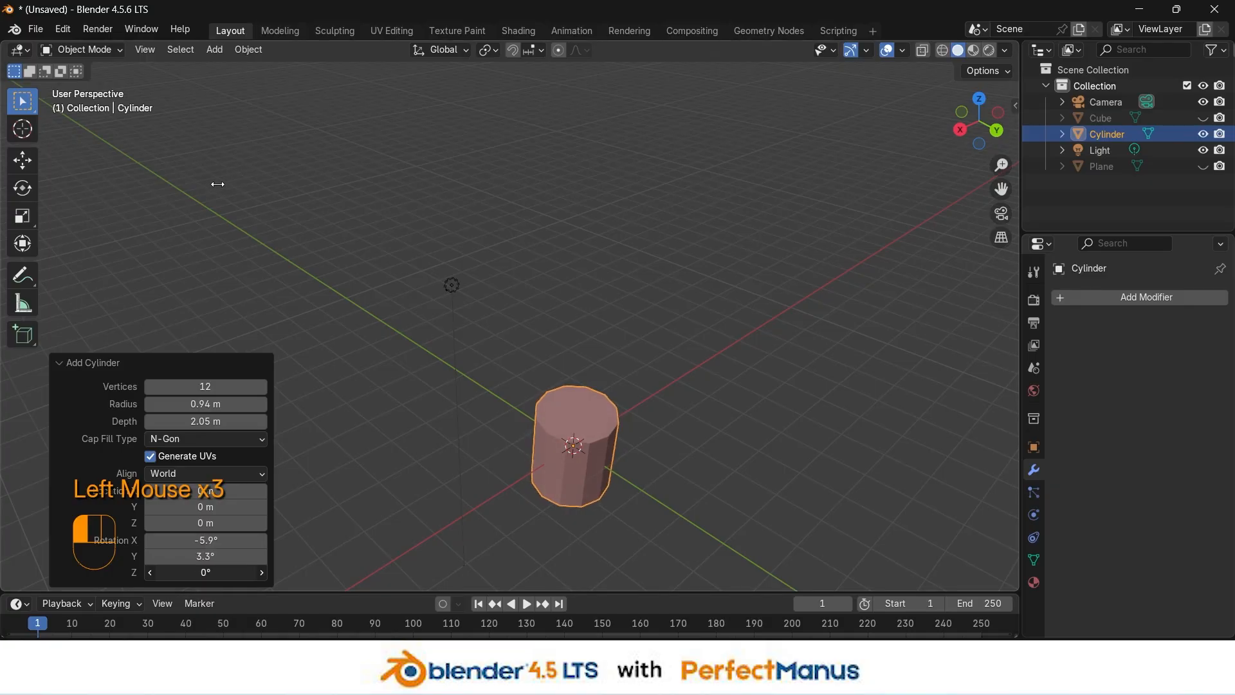
key(ctrl+z)
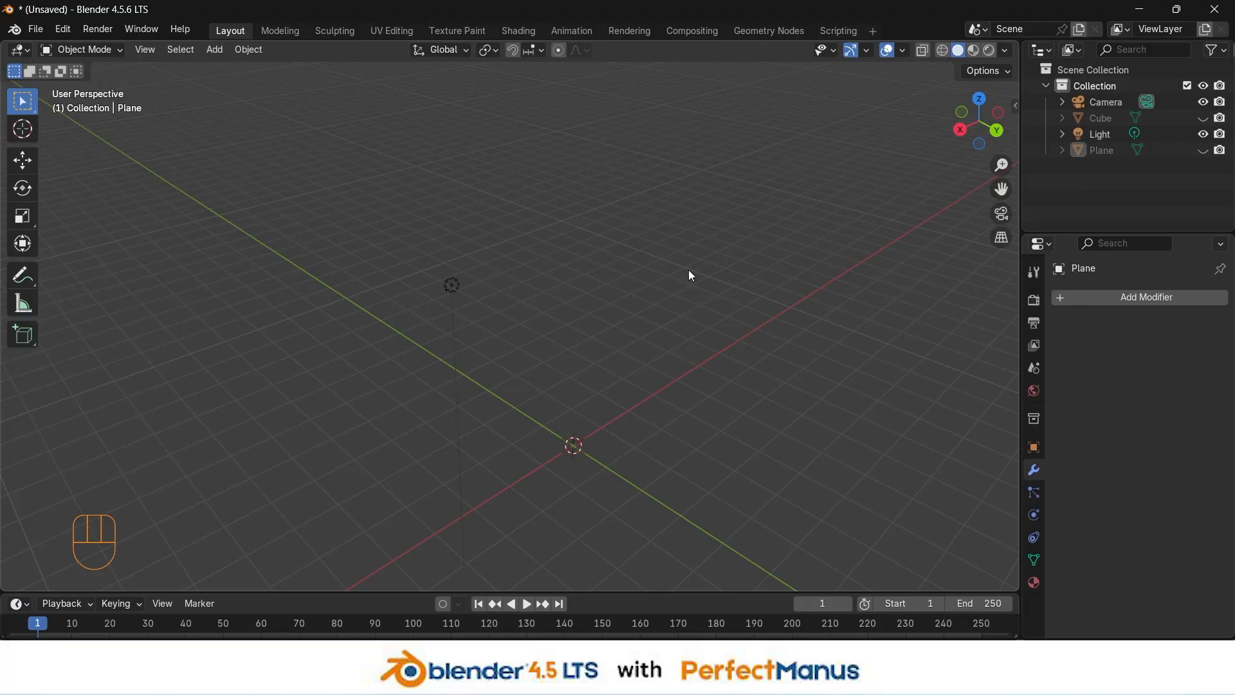
Step: Add a cylinder again at the world origin with 12 vertices, 0.94 m radius and 2.05 m depth
key(shift+a)
mouse_move(395, 323)
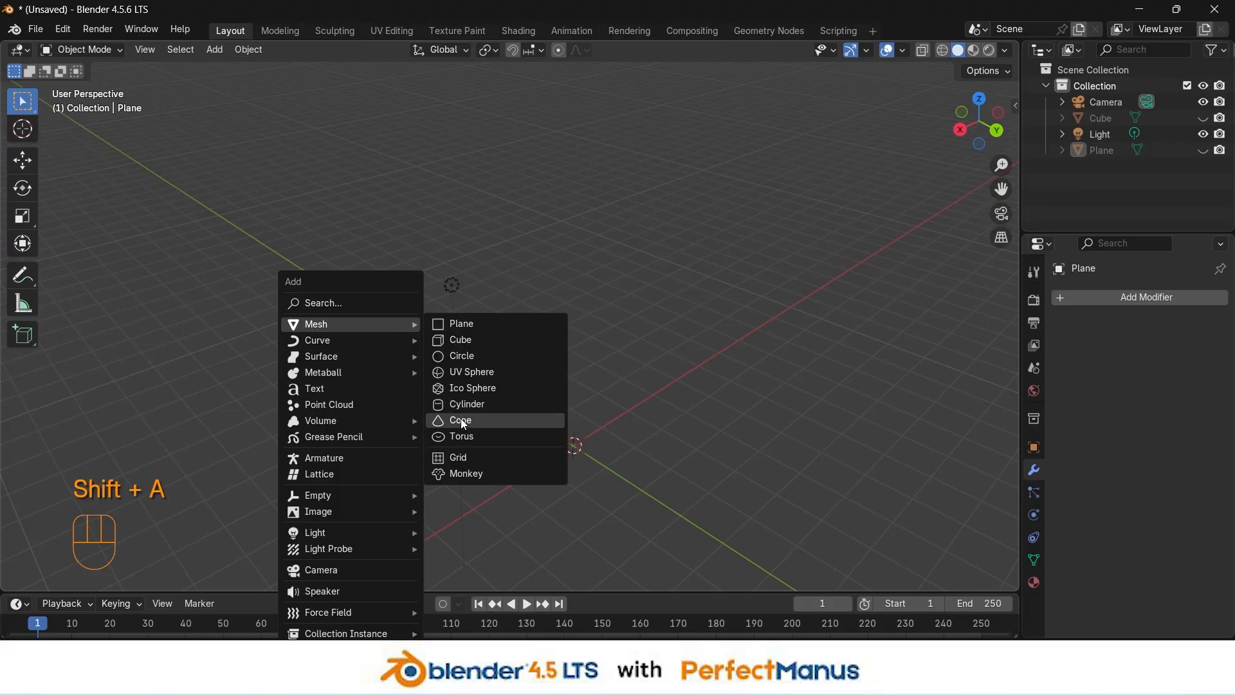
click(469, 404)
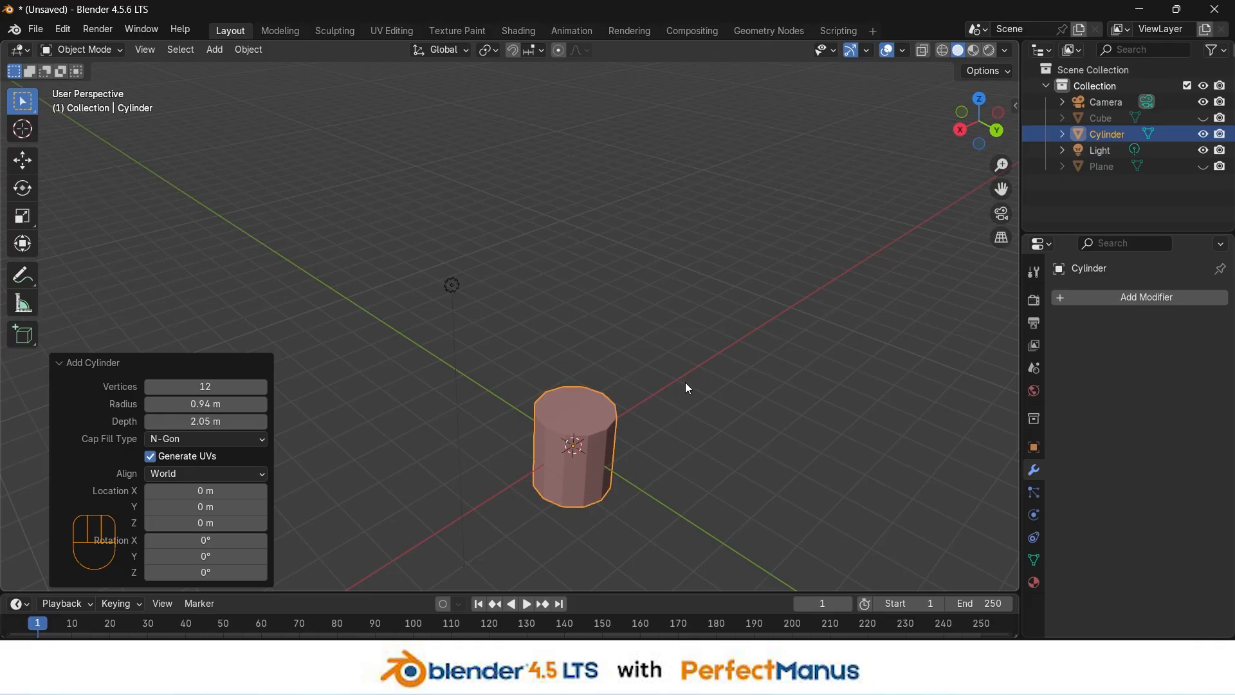
click(542, 435)
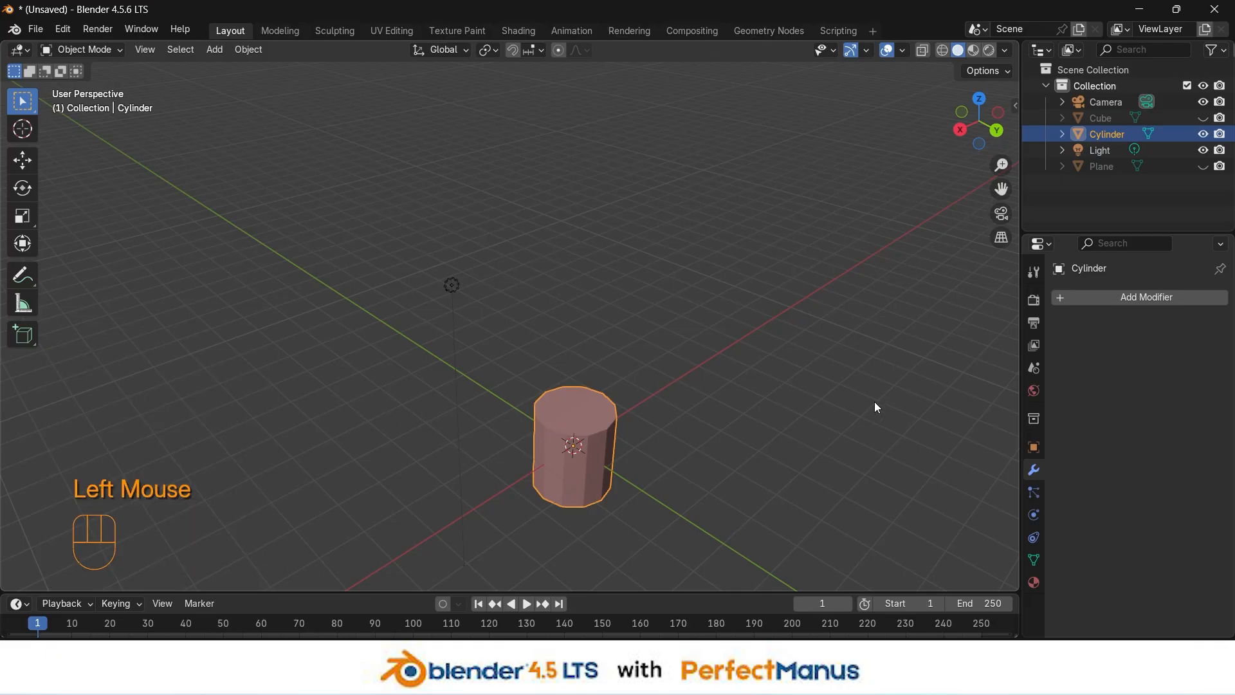
Step: Make the Cube table visible again in the viewport, keeping the Plane hidden
scroll(767, 435, down, 2)
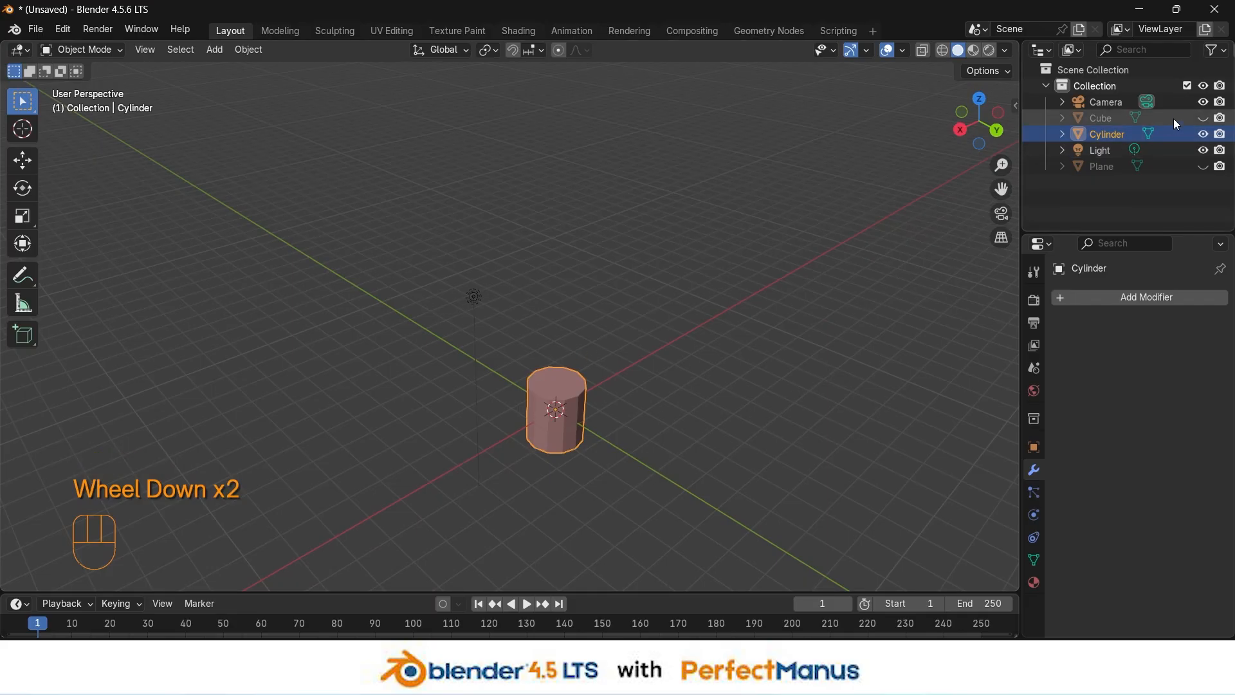
click(1203, 167)
click(1204, 167)
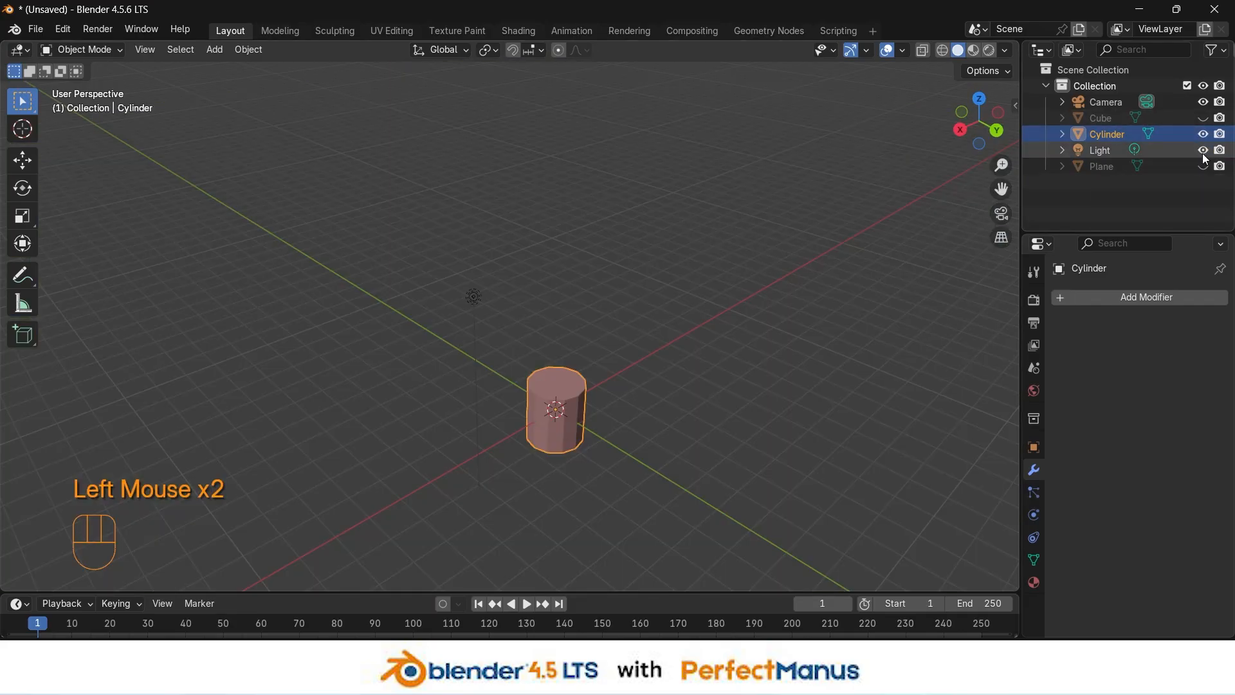
click(1200, 120)
middle_drag(813, 482, 755, 470)
scroll(685, 419, down, 2)
middle_drag(684, 419, 598, 431)
Step: Enable snapping with Face as the snap target and try moving the cylinder onto the table
click(514, 52)
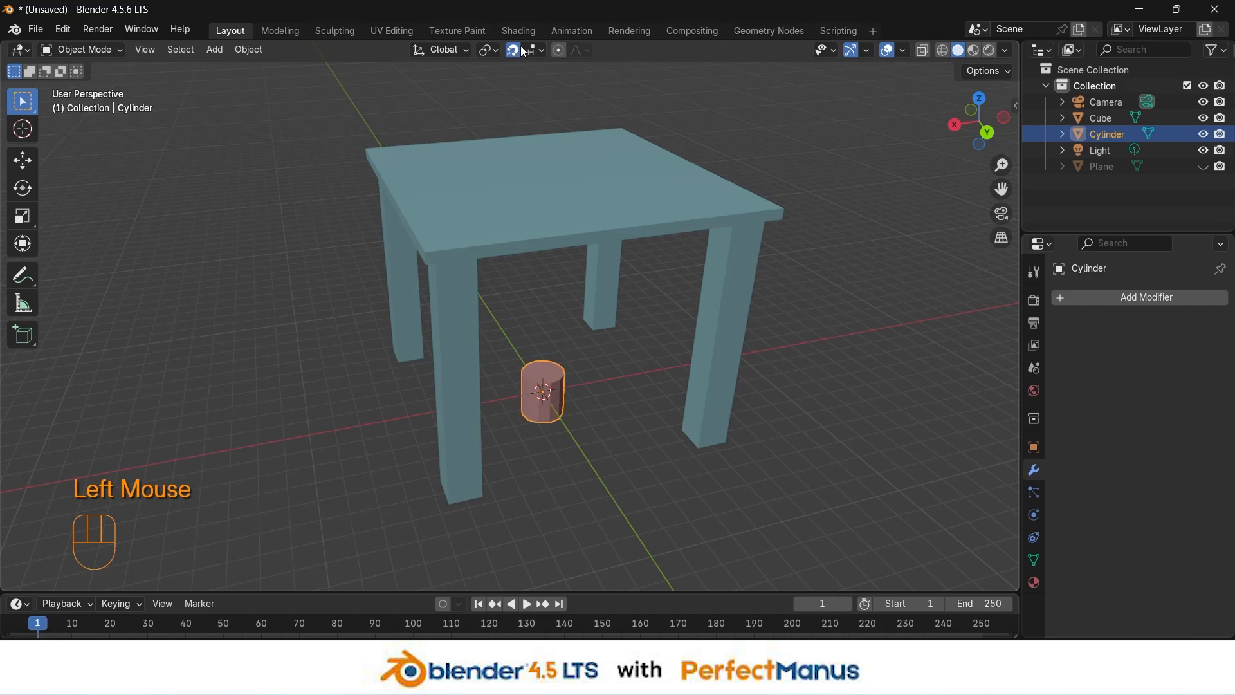
click(542, 51)
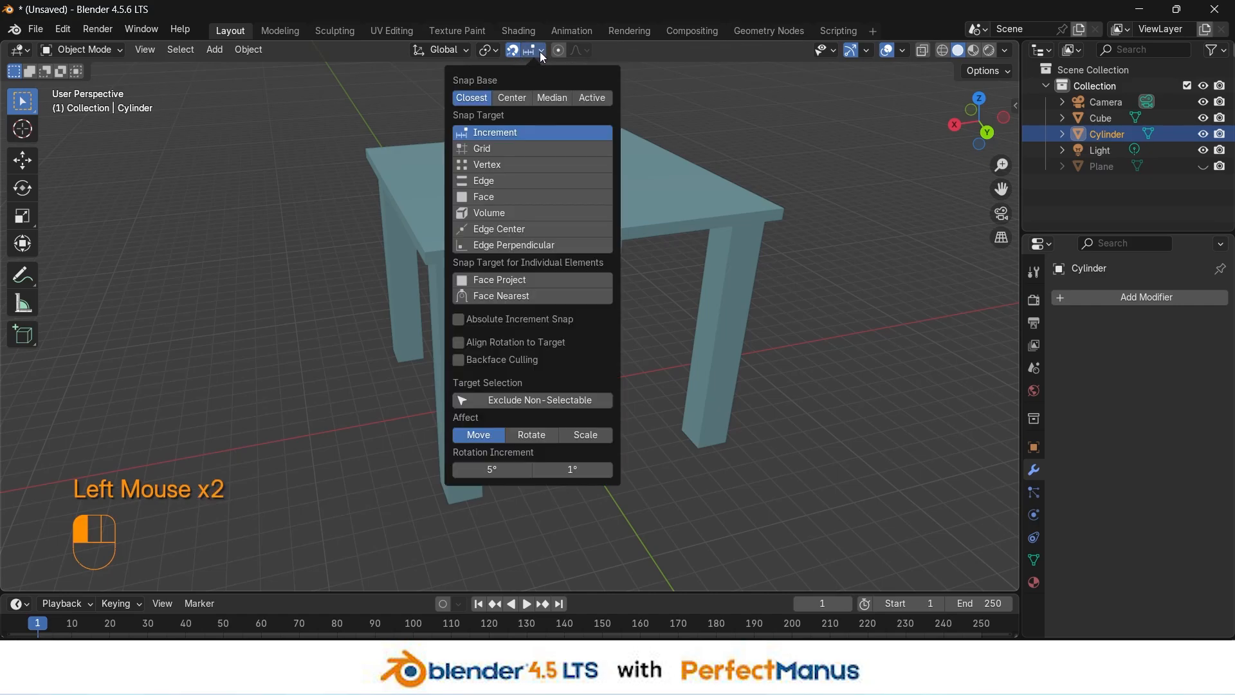
click(522, 197)
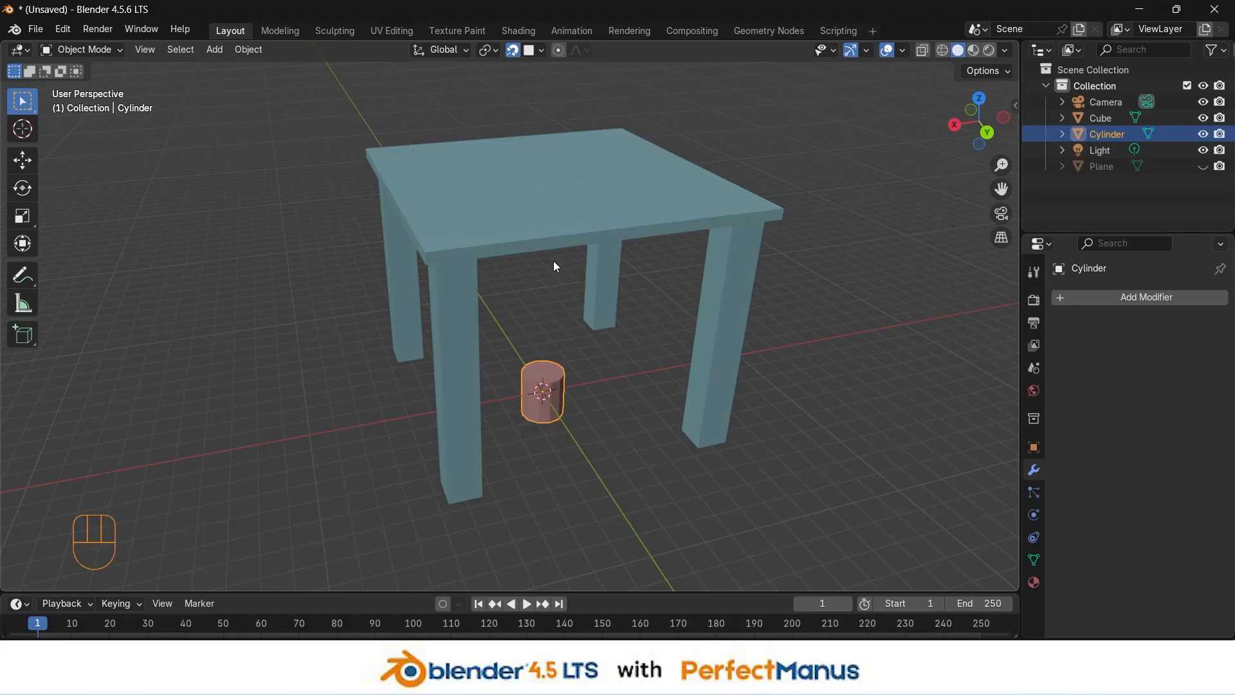
key(g)
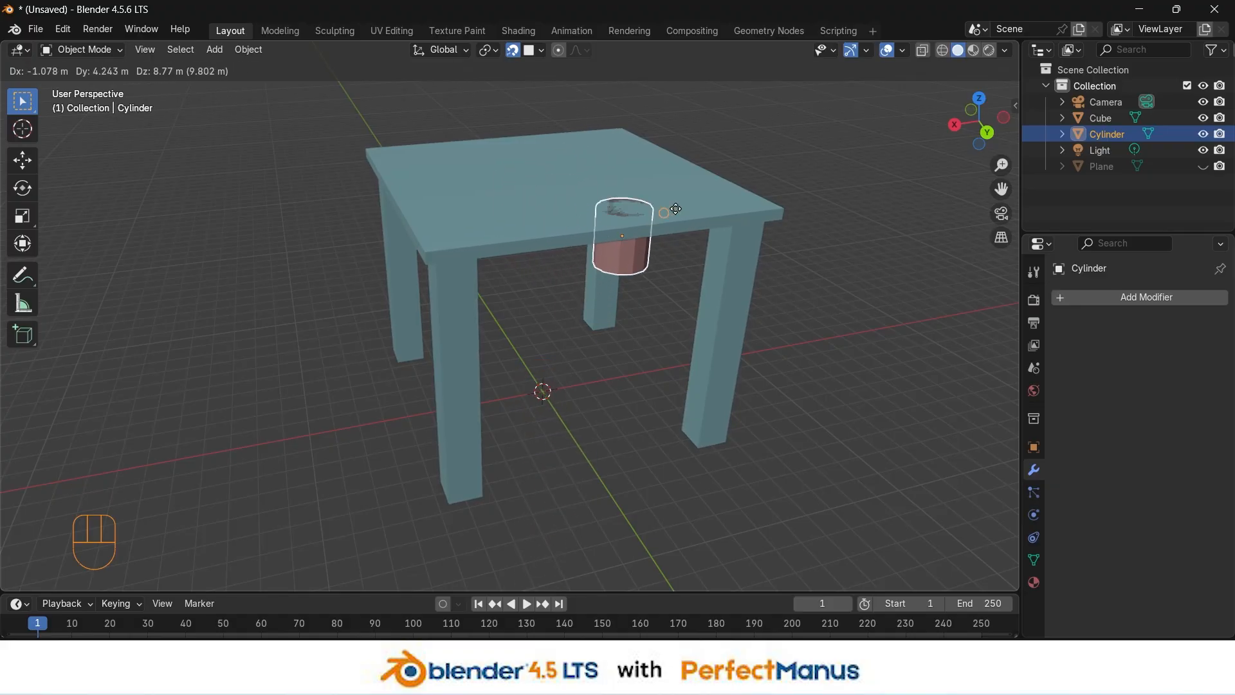
right_click(765, 309)
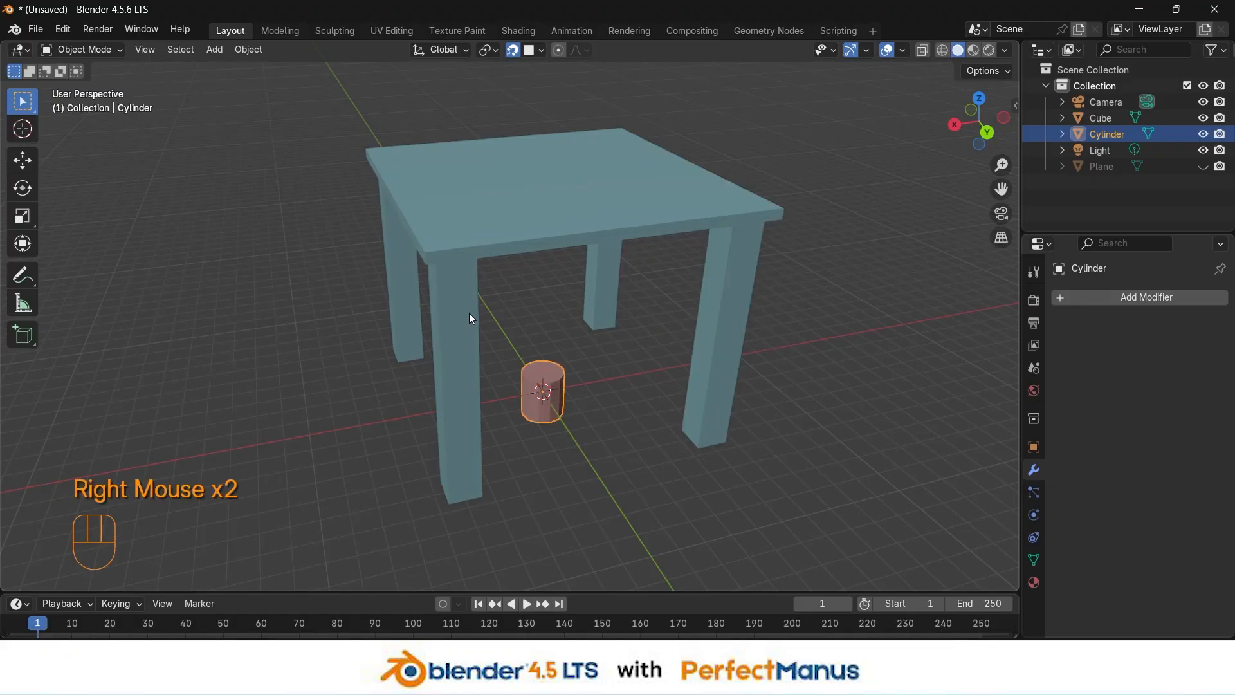
Step: Turn off snapping and move the cylinder up 11.254 m along the Z axis, above the tabletop
click(513, 49)
key(w)
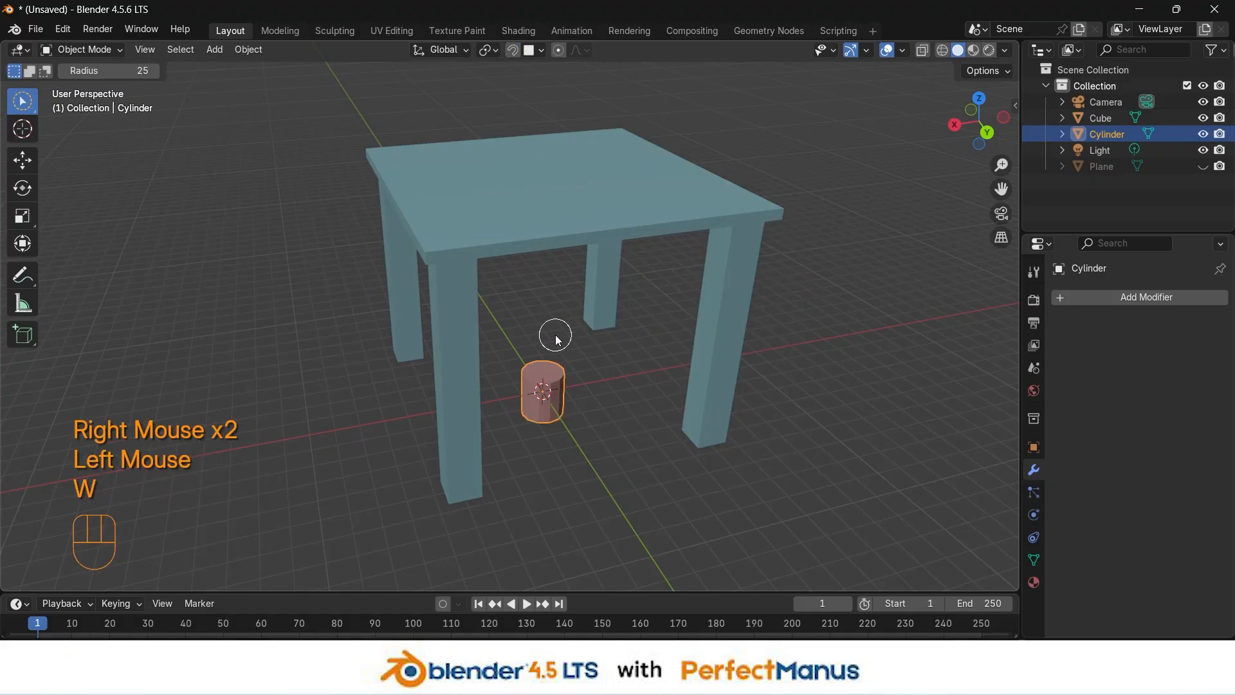
key(w)
key(w)
key(w)
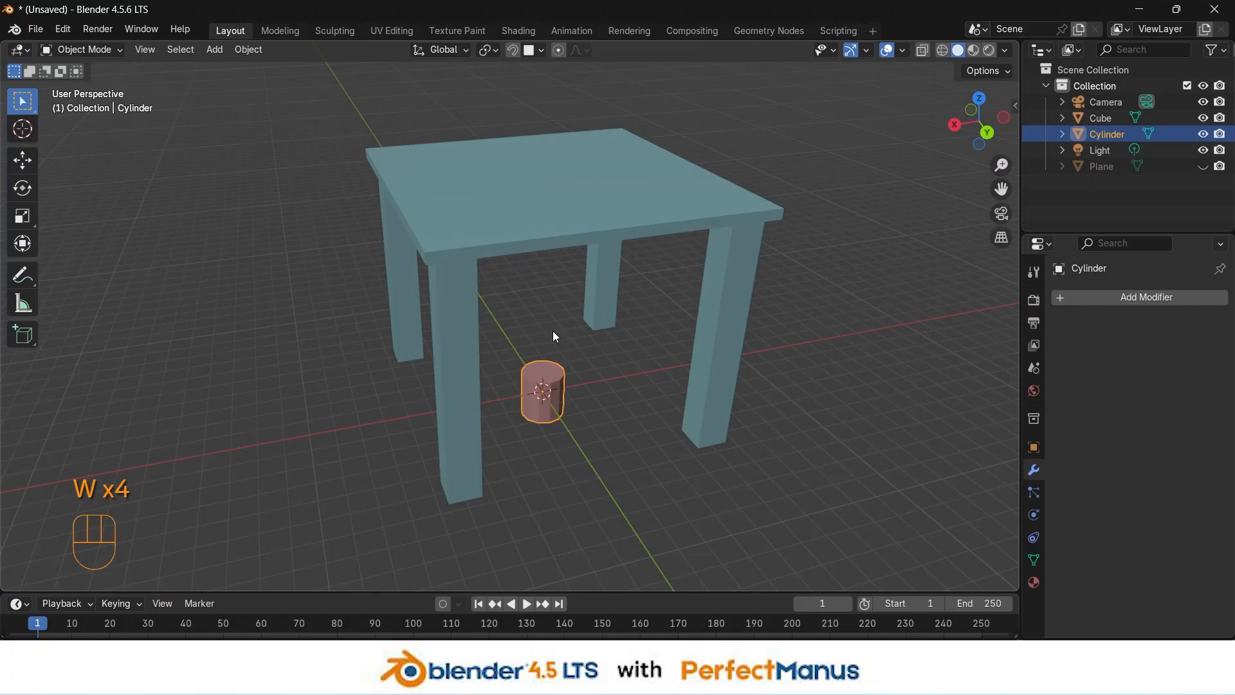
key(g)
key(z)
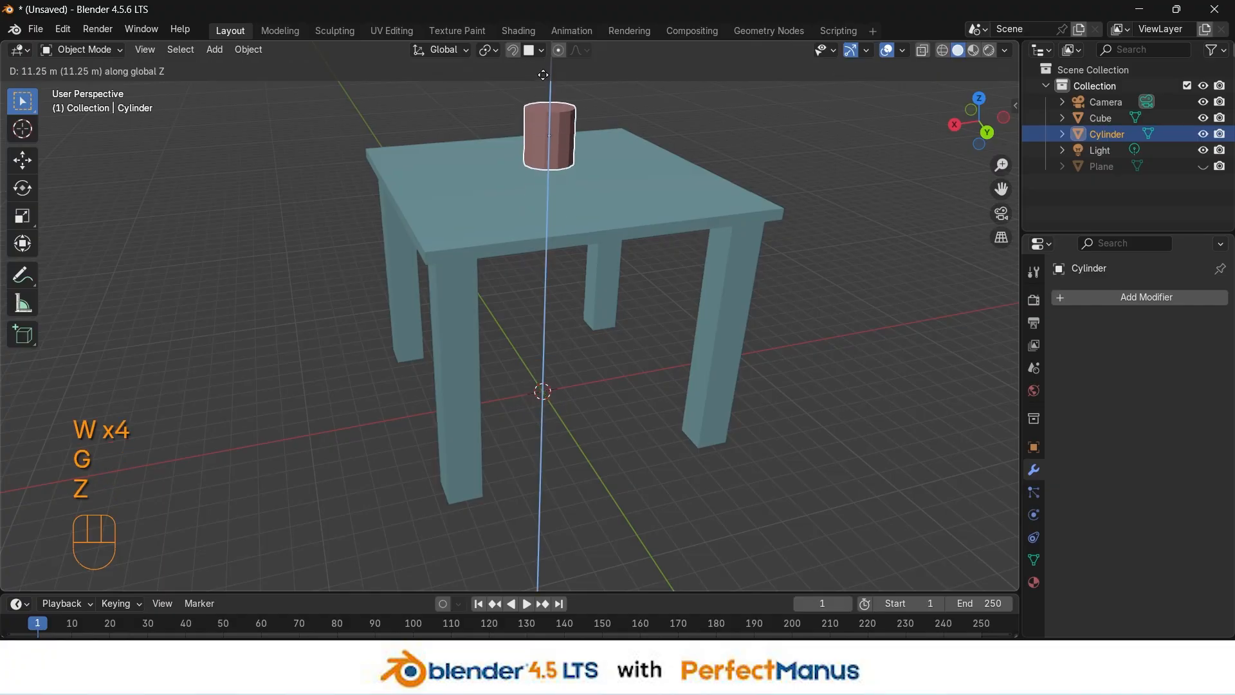
click(643, 216)
middle_drag(643, 215, 598, 276)
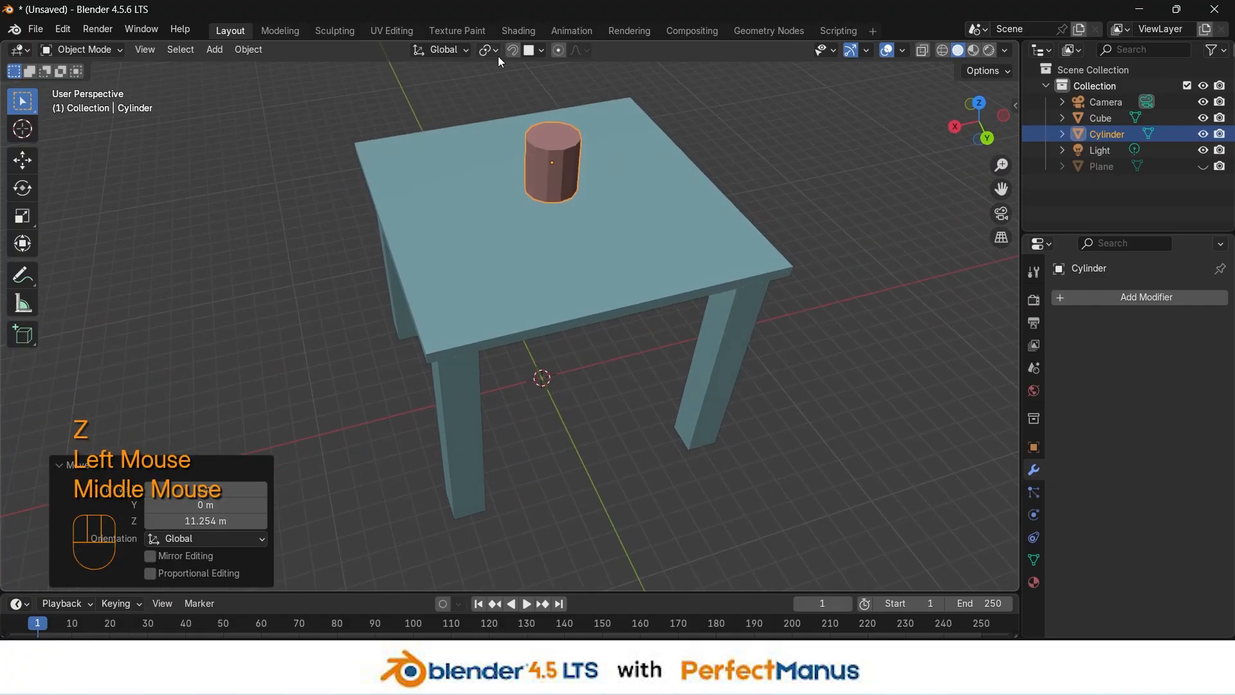
Step: Turn snapping back on and move the cylinder so that its base rests on the tabletop surface
click(512, 49)
key(g)
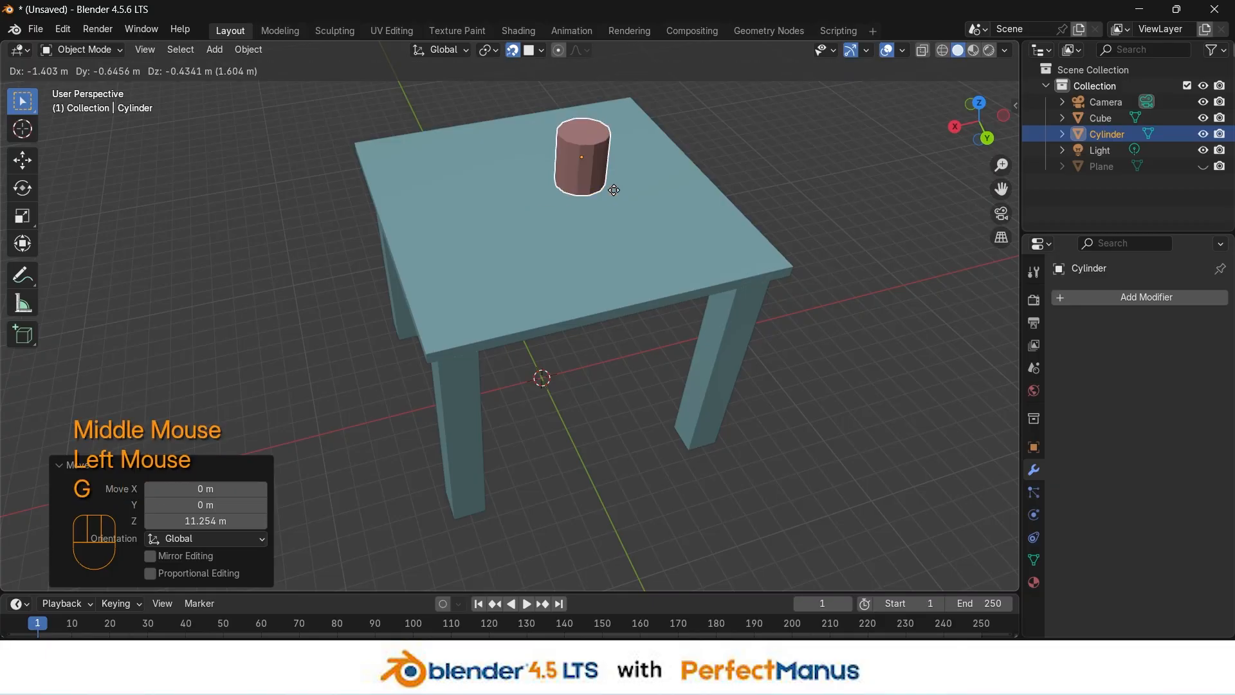
click(560, 193)
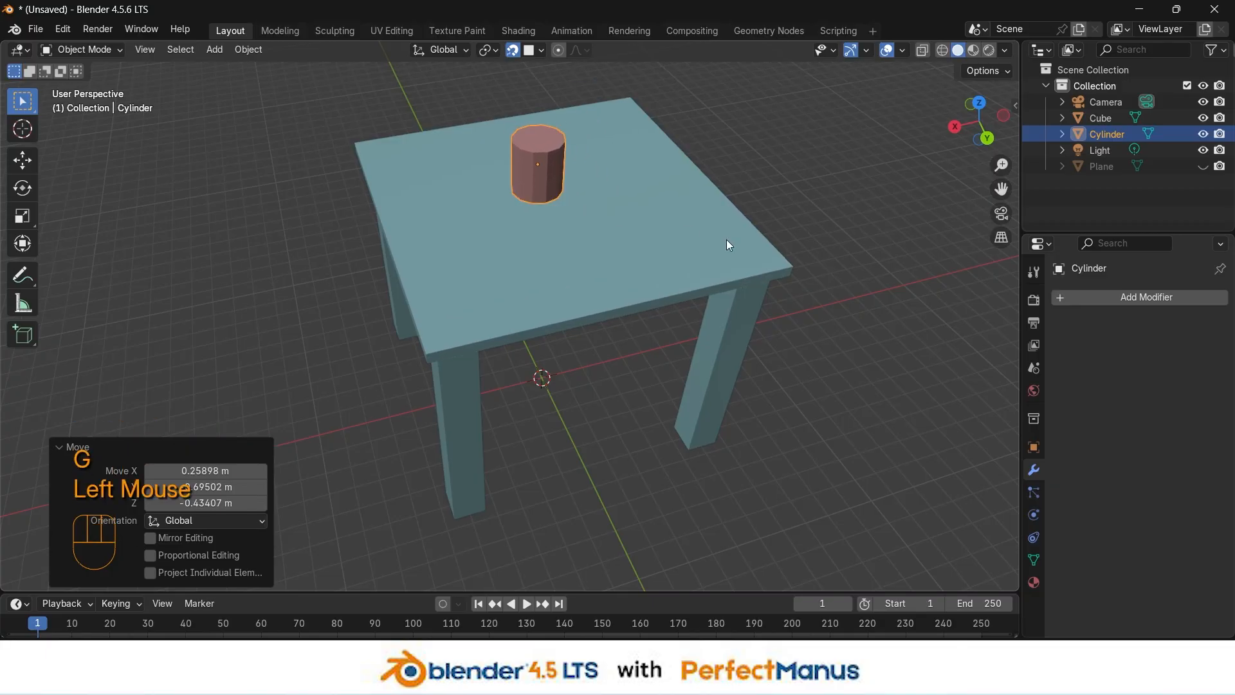
Step: Inspect the cylinder's placement on the table from the left, front, top, back, right and bottom views
middle_drag(729, 239, 600, 182)
scroll(592, 180, up, 3)
scroll(588, 179, down, 3)
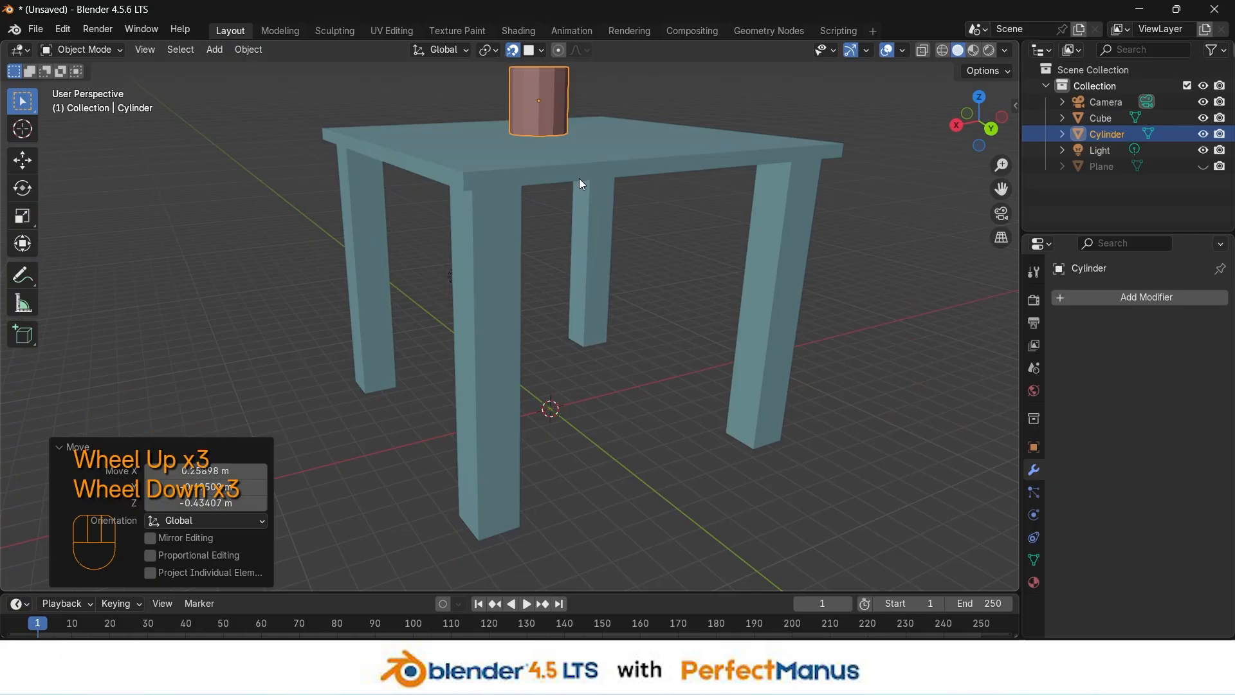
key(grave)
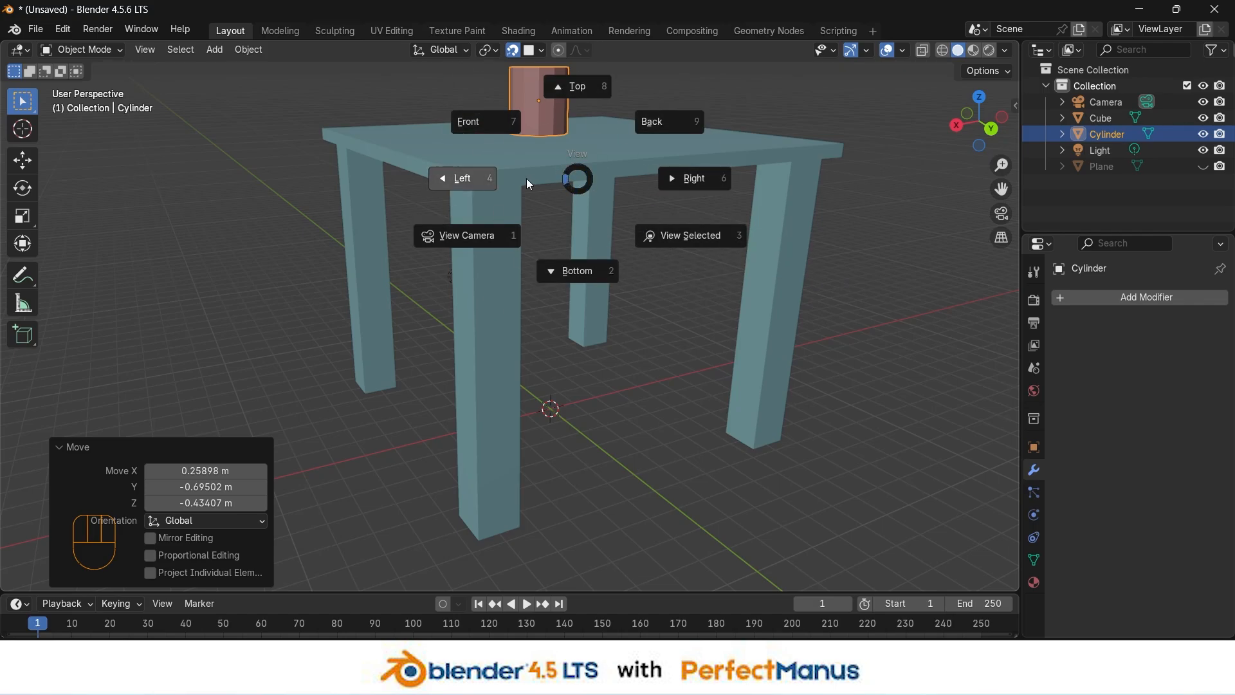
click(480, 178)
key(grave)
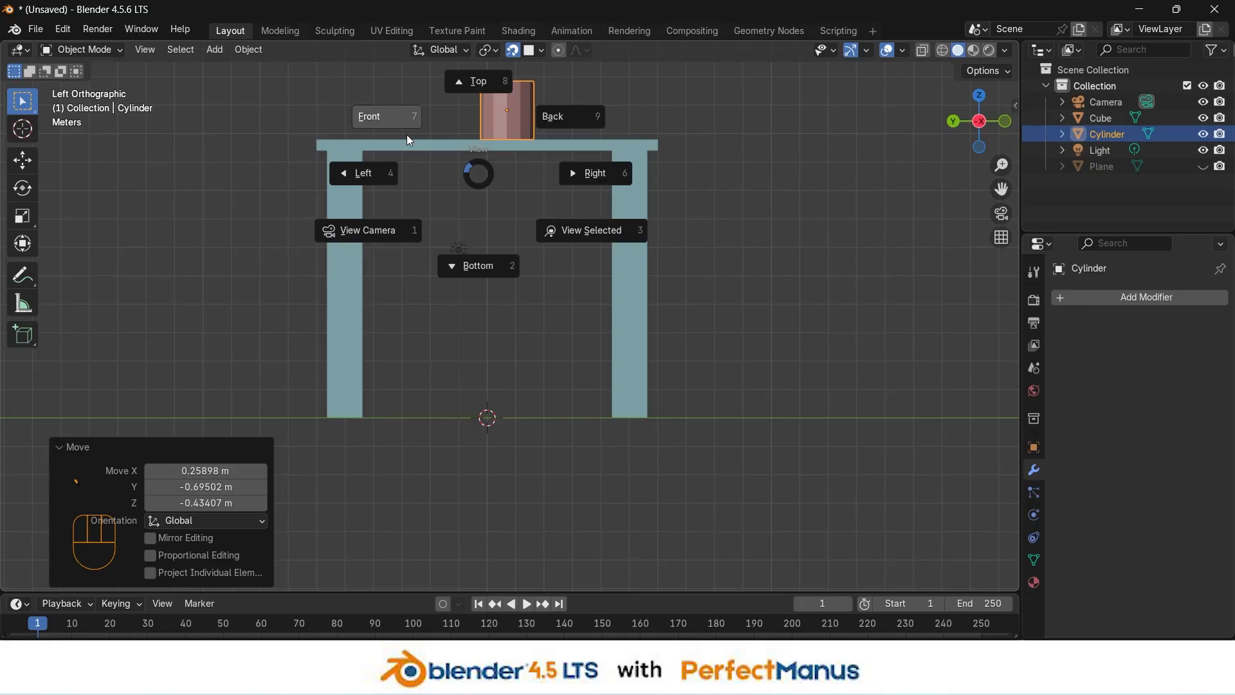
click(385, 118)
key(grave)
click(469, 55)
key(grave)
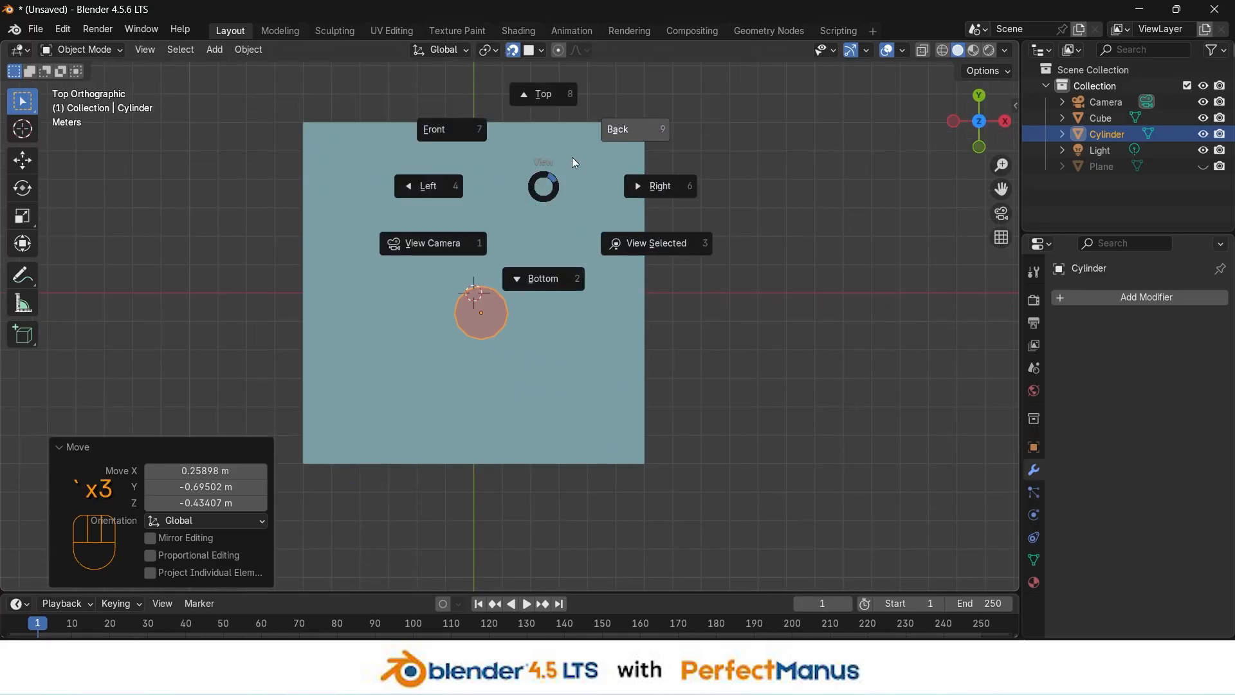
click(620, 128)
key(grave)
click(735, 149)
key(grave)
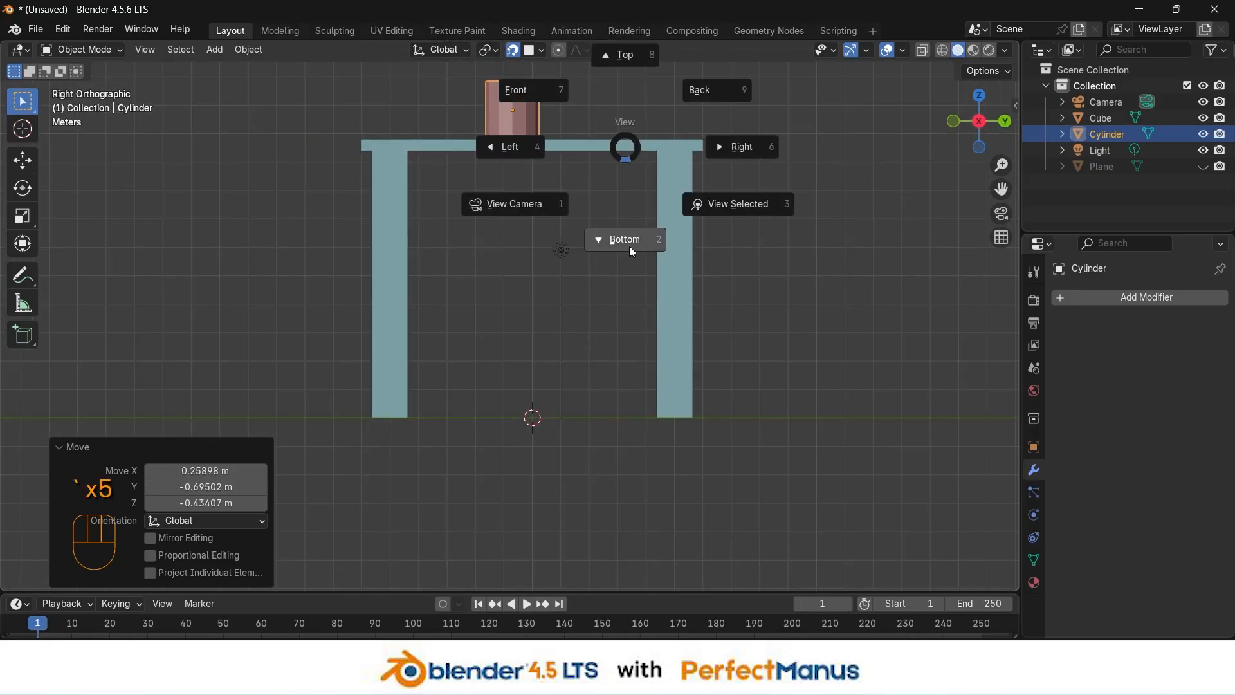
click(629, 247)
Step: Reframe the camera view on the whole table with the cylinder, and unlock the camera from the view
key(grave)
click(485, 307)
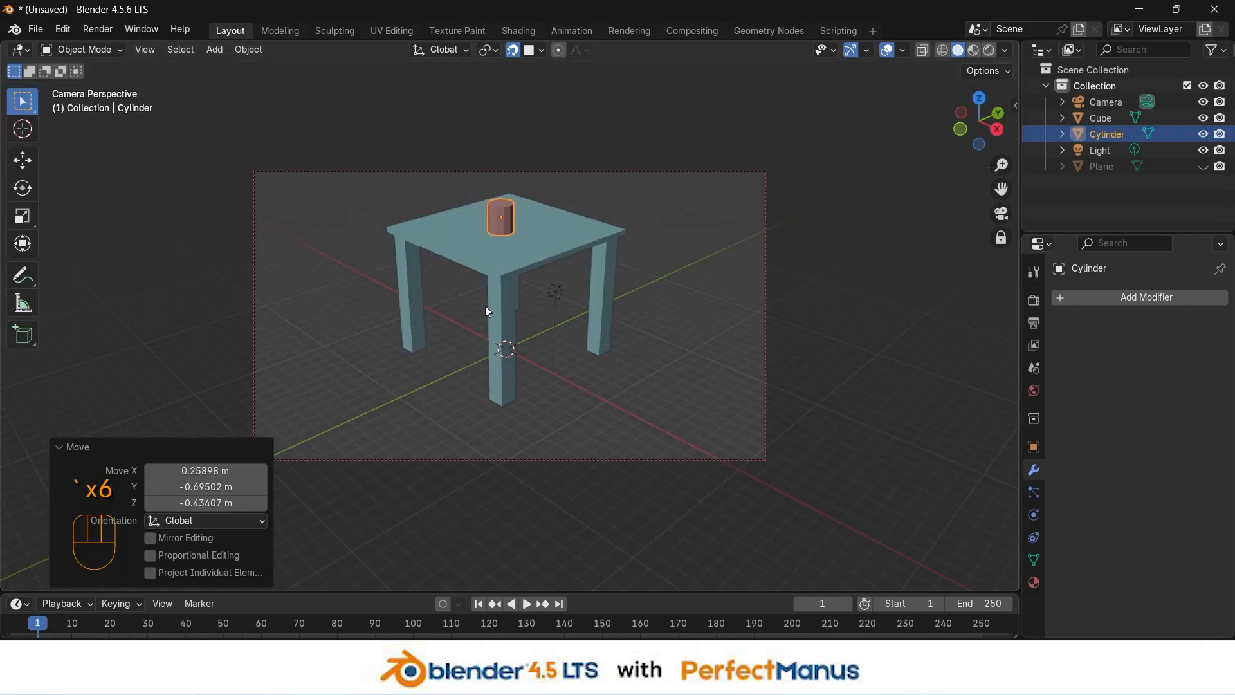
key(grave)
click(603, 364)
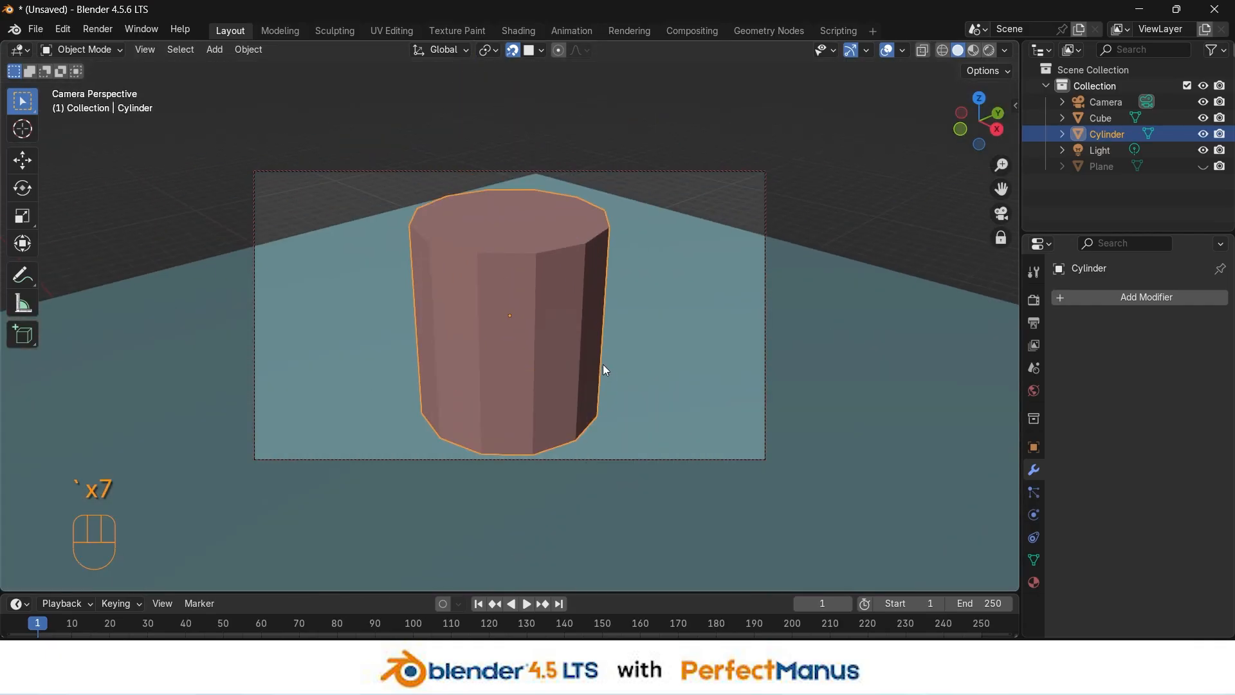
click(1000, 238)
scroll(486, 308, down, 4)
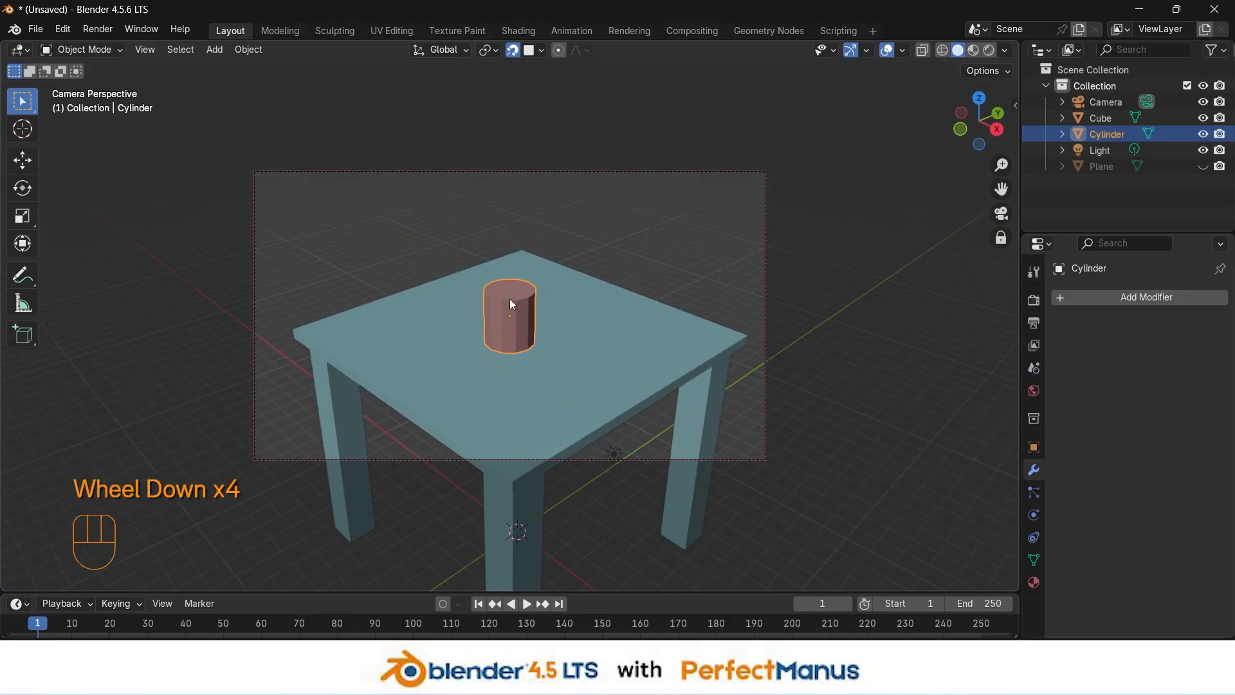
scroll(510, 298, up, 1)
shift+middle_drag(539, 303, 570, 250)
scroll(557, 224, down, 2)
scroll(572, 235, down, 1)
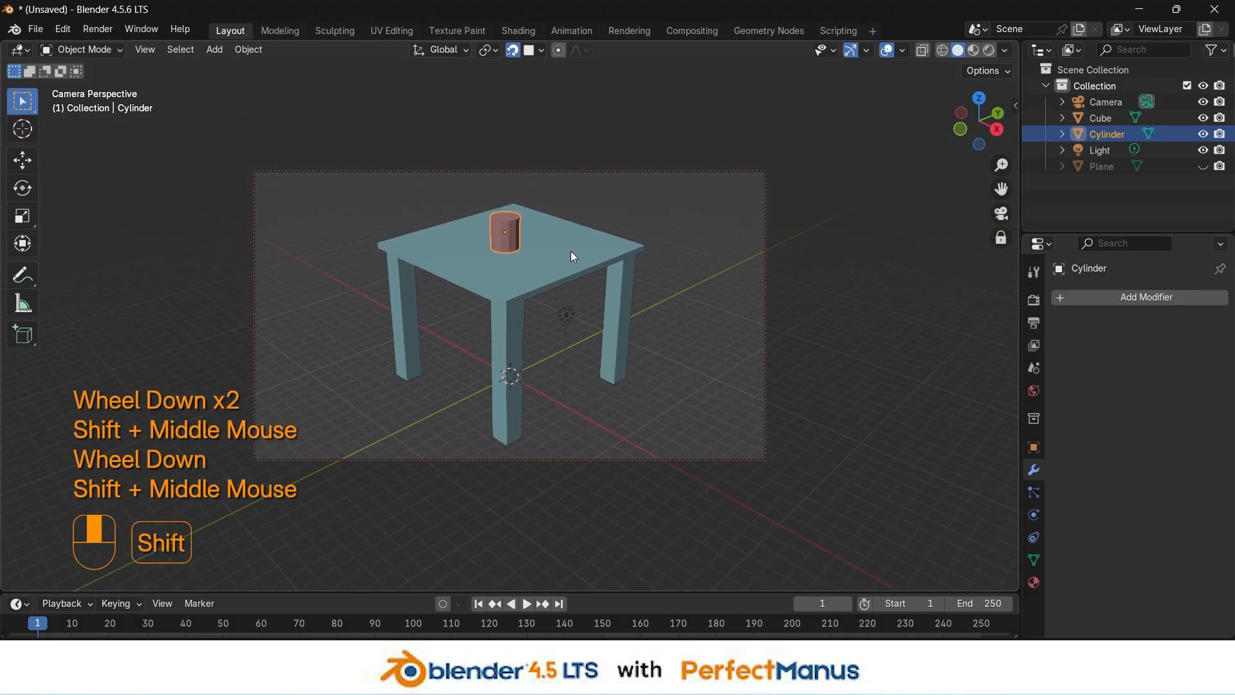
click(1002, 239)
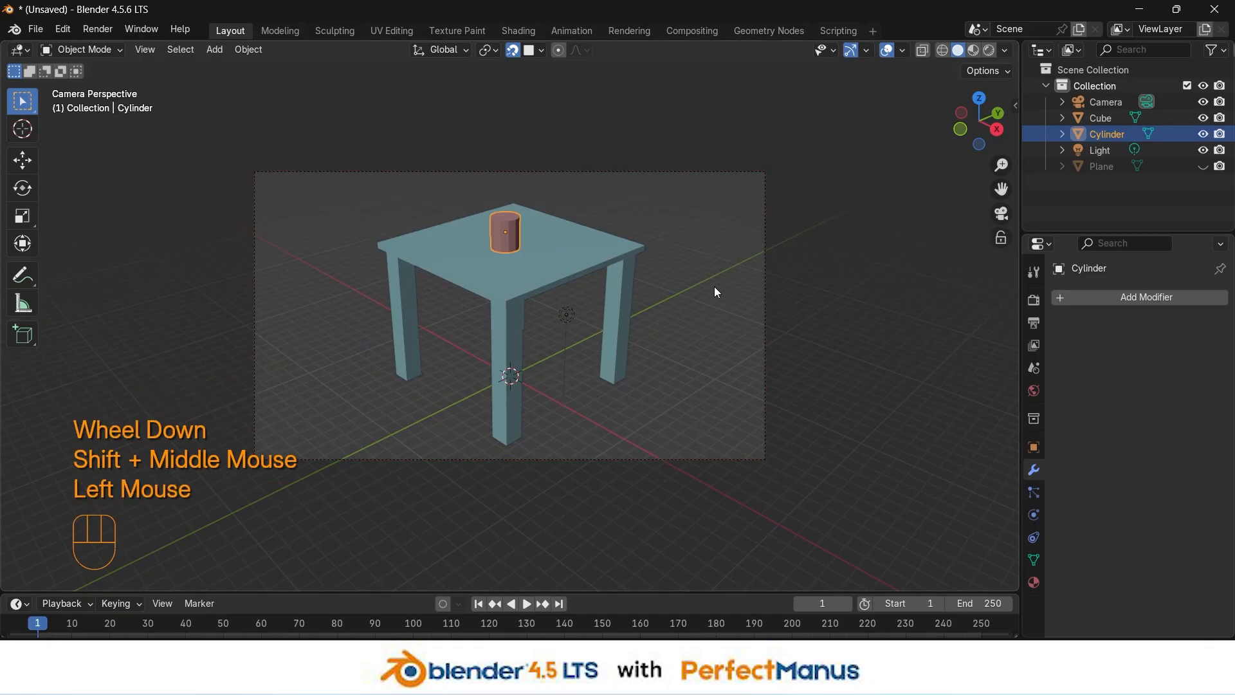
Step: Leave the camera view to frame the cylinder up close and enter Edit Mode on it
key(grave)
scroll(797, 308, down, 3)
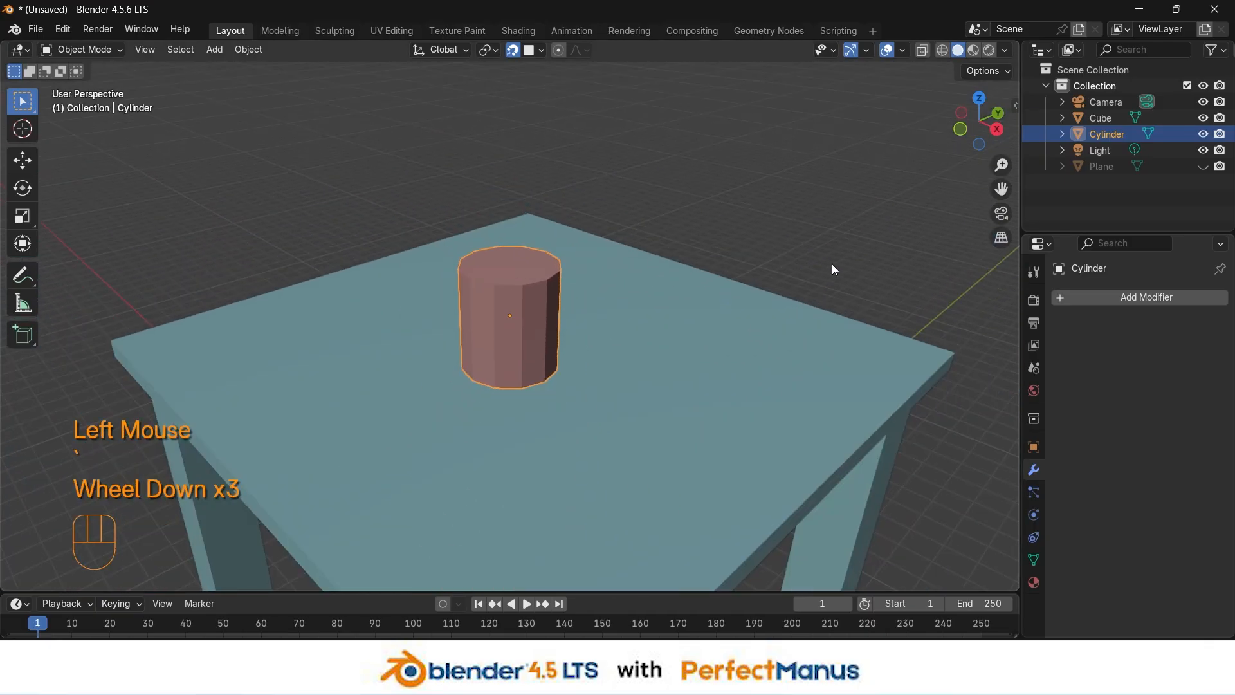
middle_drag(834, 269, 820, 236)
scroll(733, 233, down, 1)
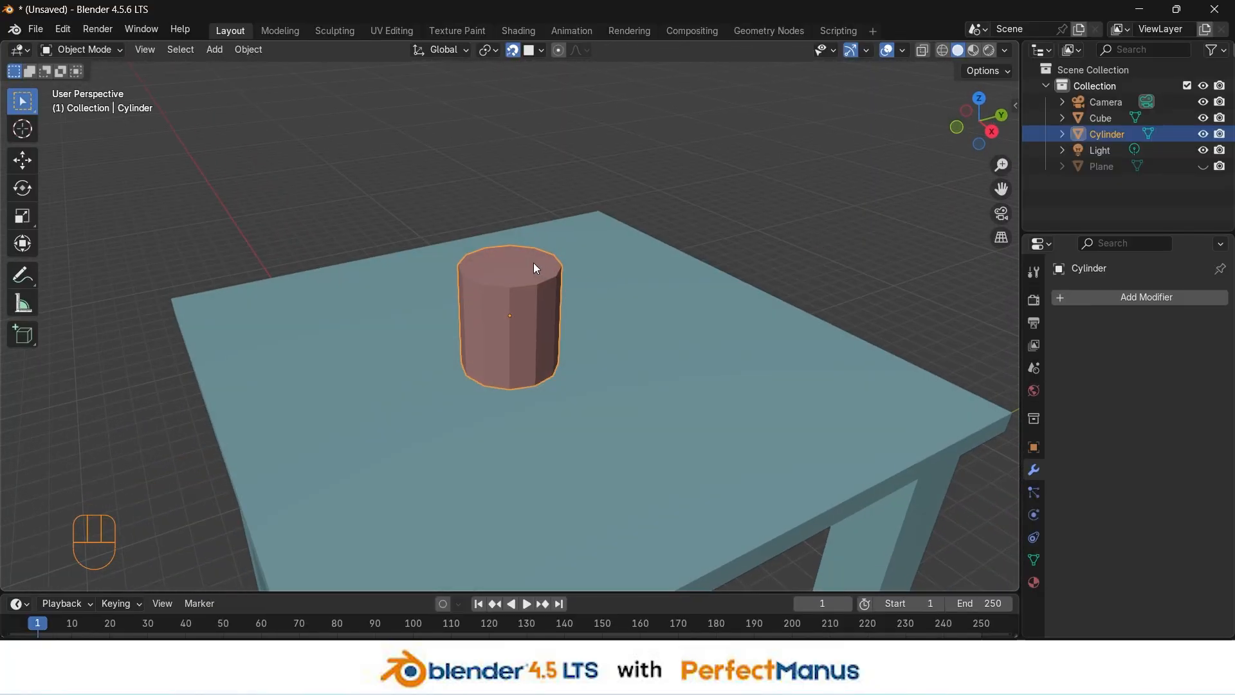
scroll(533, 266, up, 2)
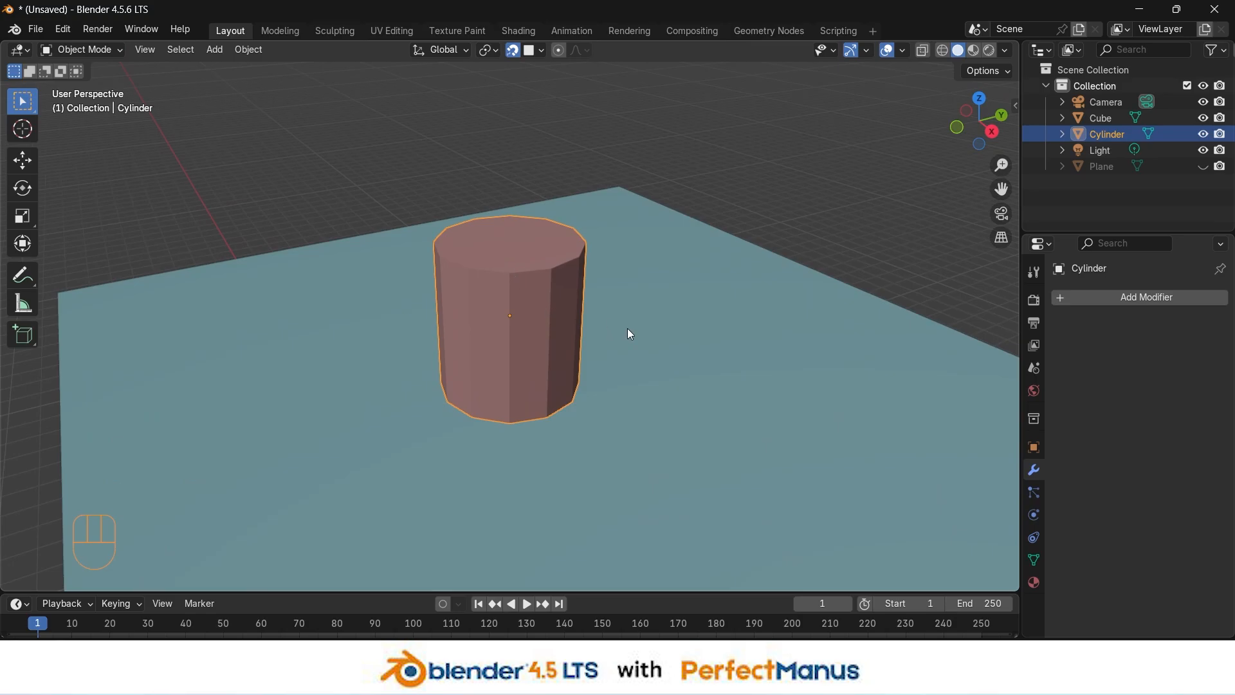
key(Tab)
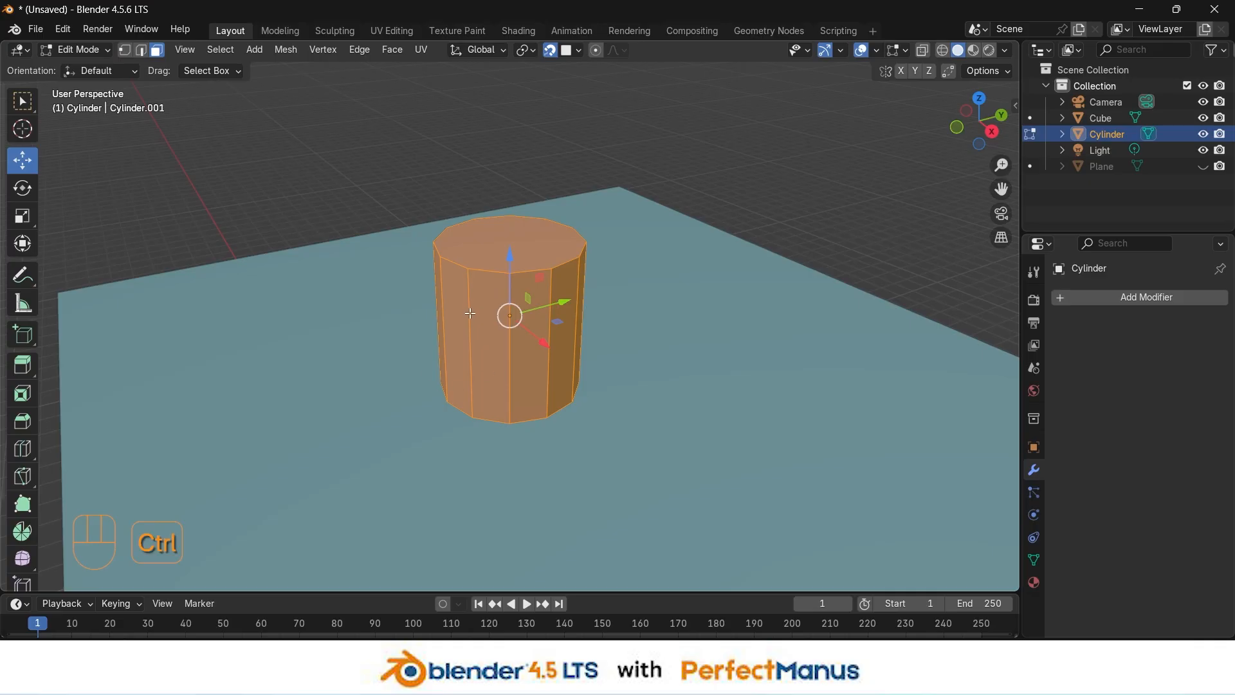
Step: Try to slide a horizontal loop cut on the cylinder with snapping on, and undo it
key(ctrl+r)
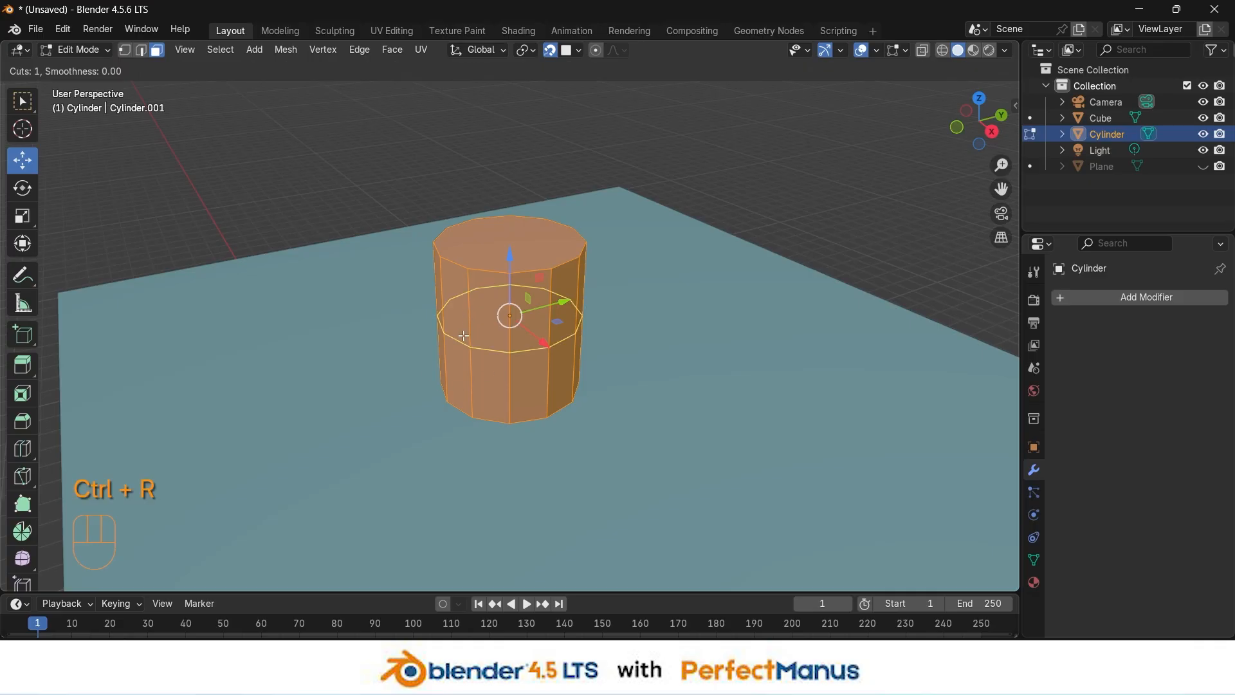
click(464, 336)
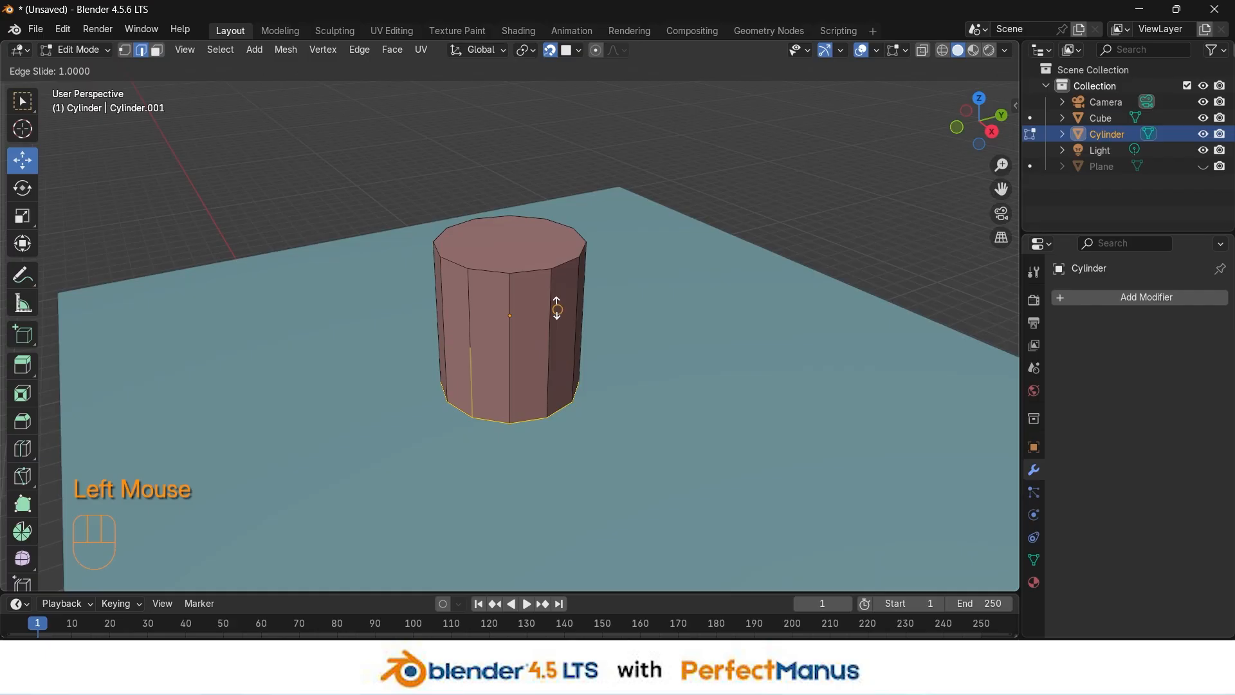
click(543, 325)
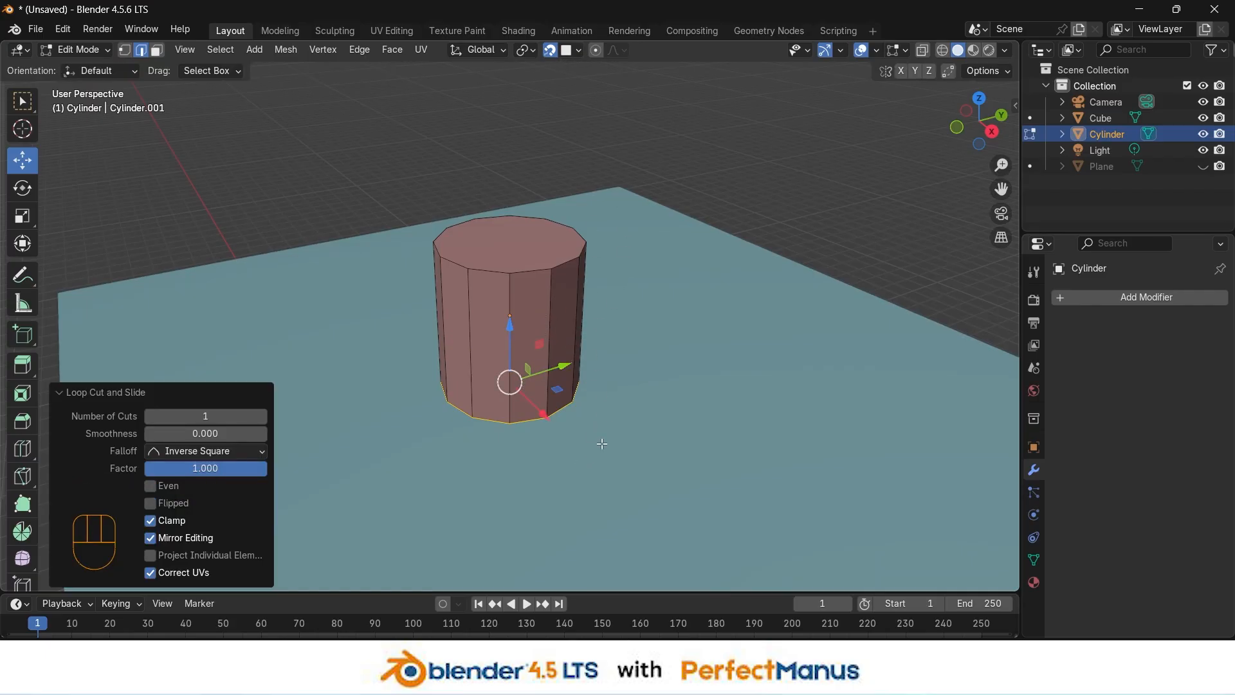
key(ctrl+z)
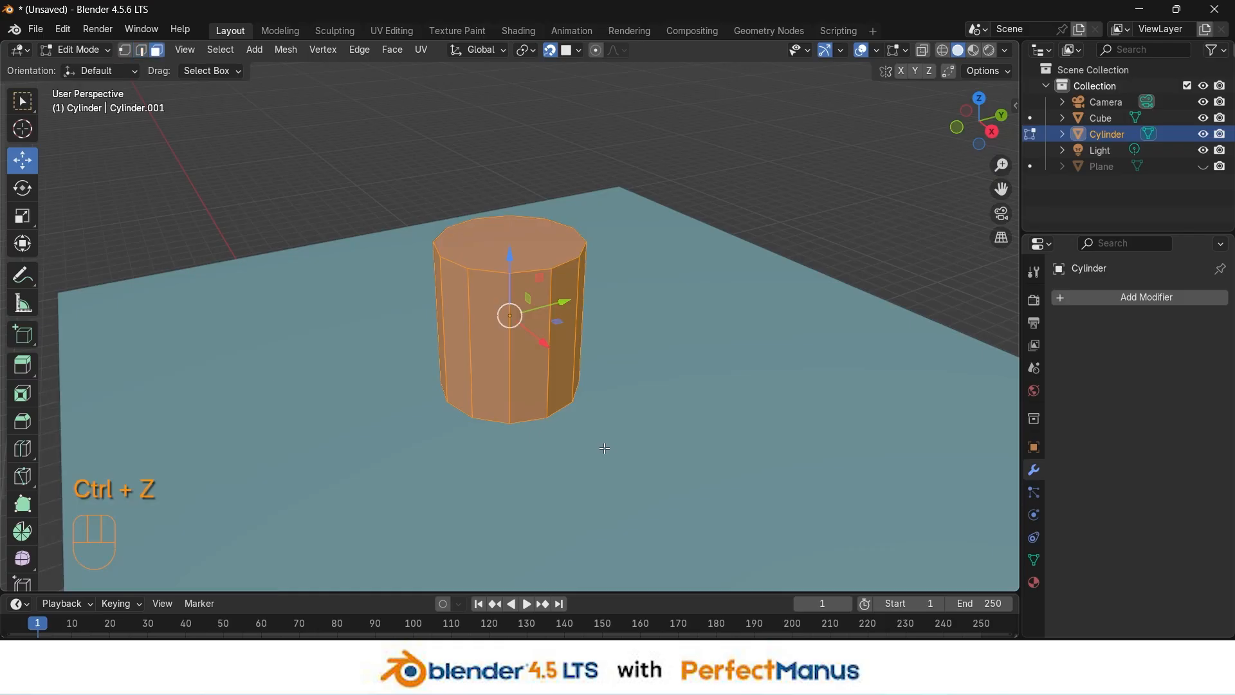
Step: Turn off snapping and add a horizontal loop cut just above the cylinder's base
click(550, 50)
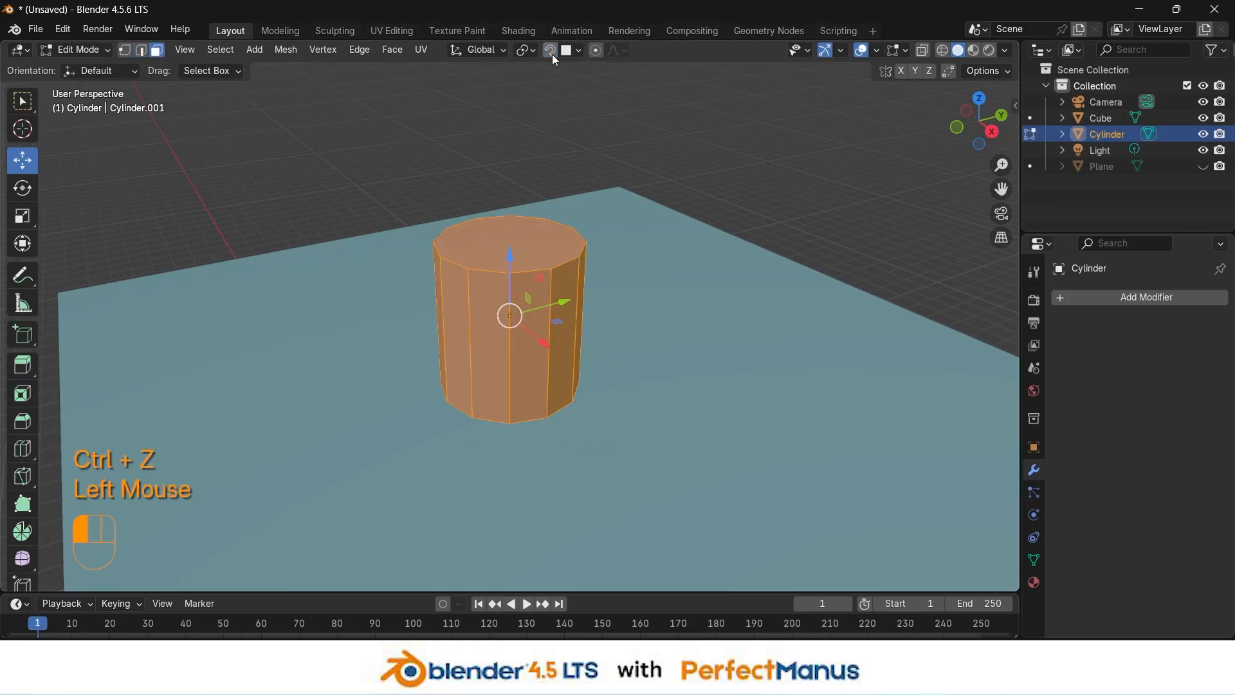
key(ctrl+r)
click(532, 380)
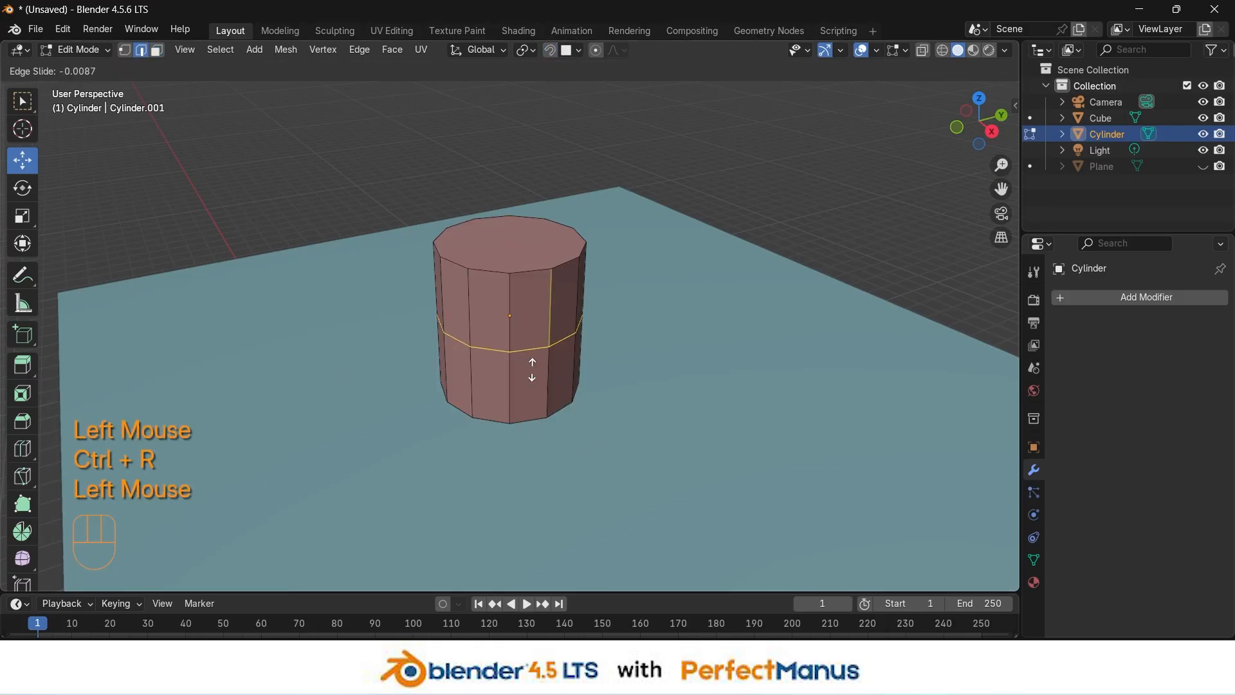
click(532, 423)
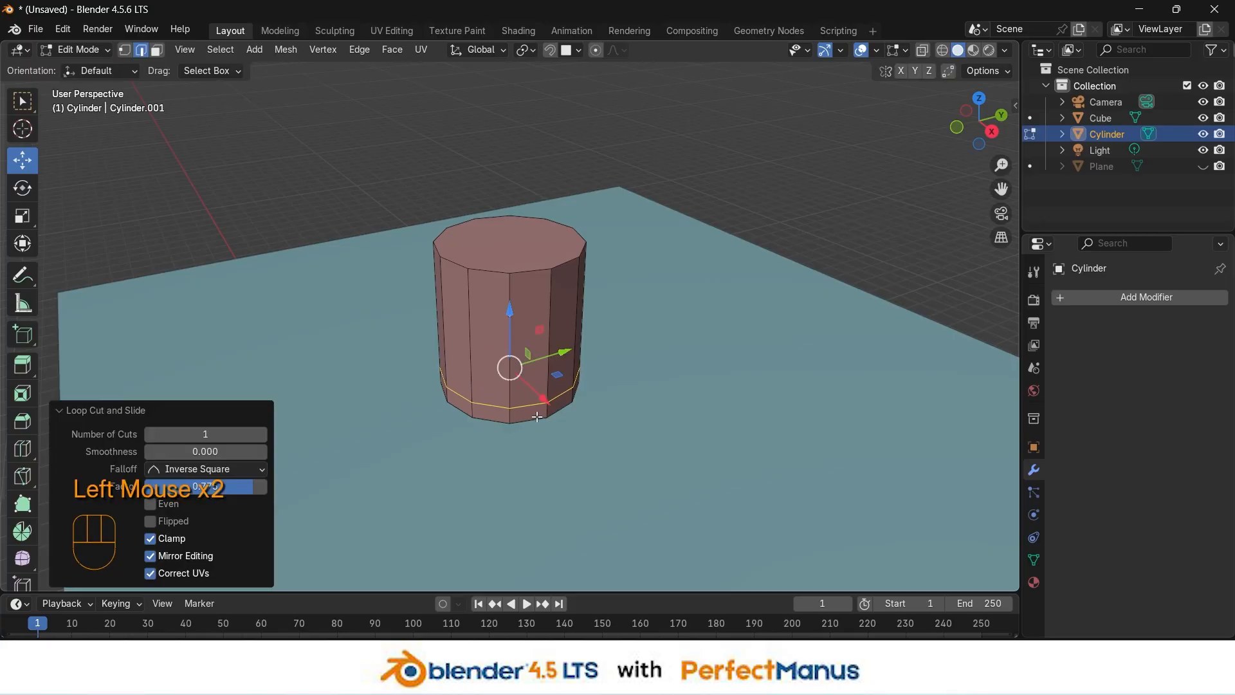
Step: Add two more horizontal loop cuts to the cylinder, one near the top at factor -0.597 and one midway between the existing cuts
key(ctrl+r)
click(528, 294)
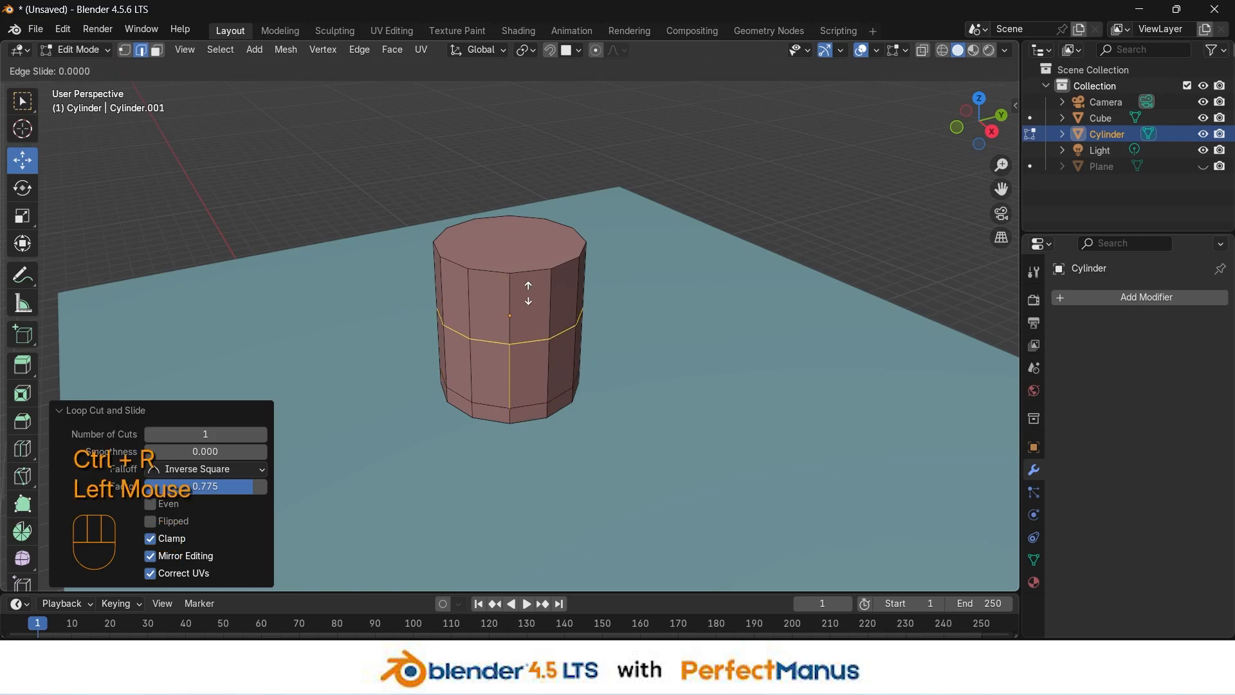
click(525, 253)
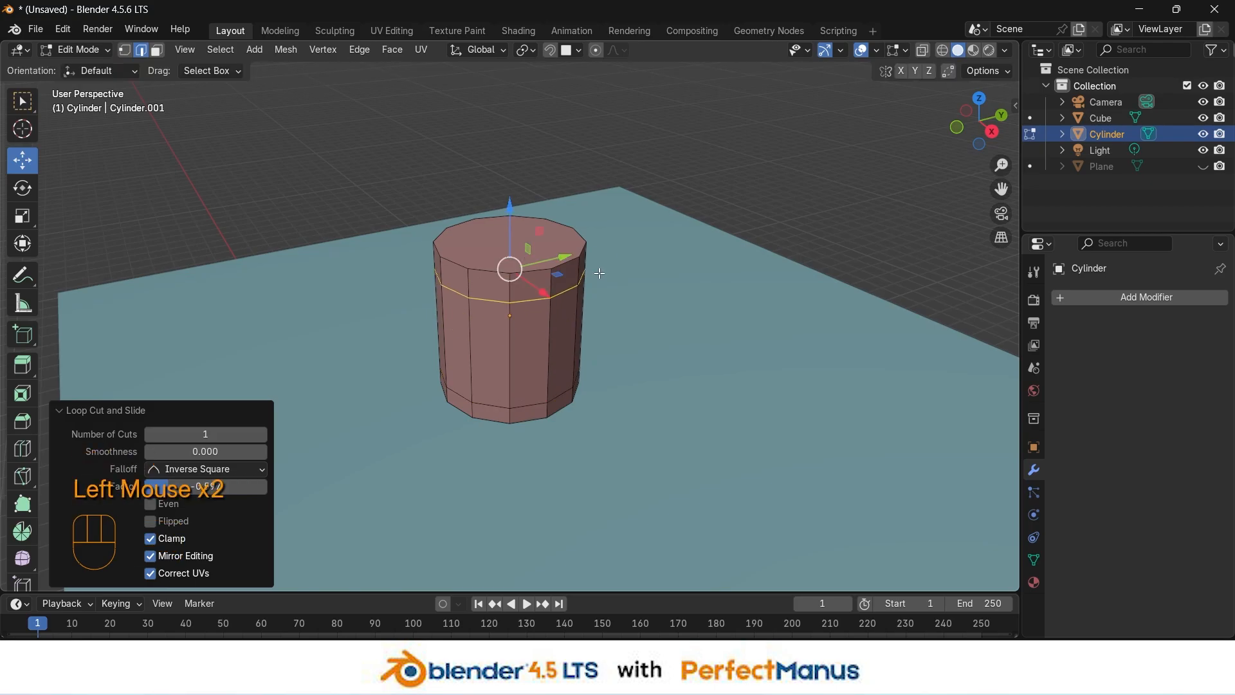
key(ctrl+r)
click(506, 355)
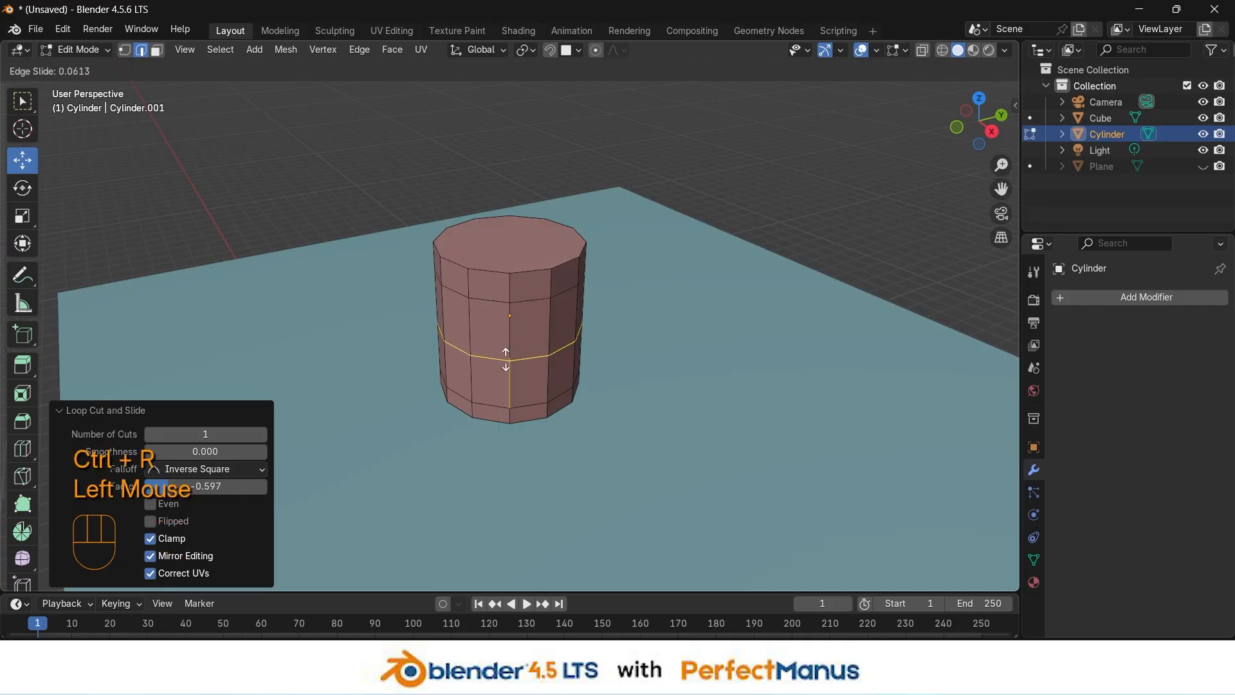
click(506, 357)
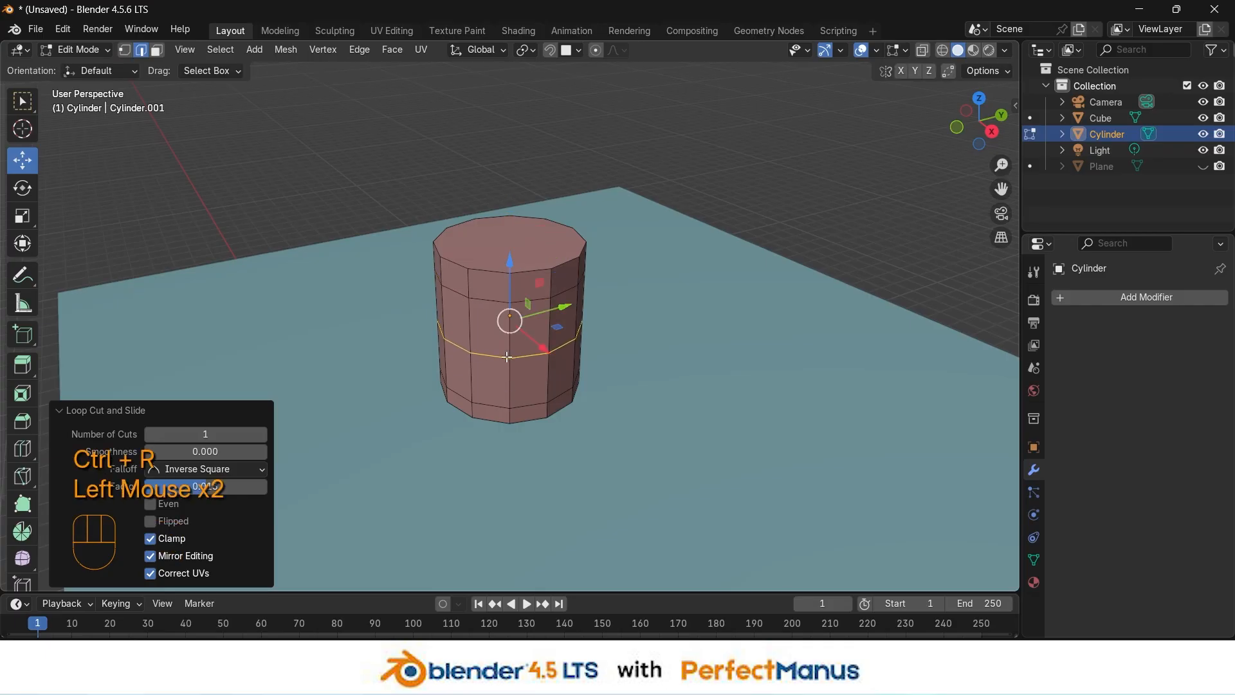
Step: Select the cylinder's bottom edge loop and scale it inward to about 0.766 in X and Y, excluding Z
click(525, 420)
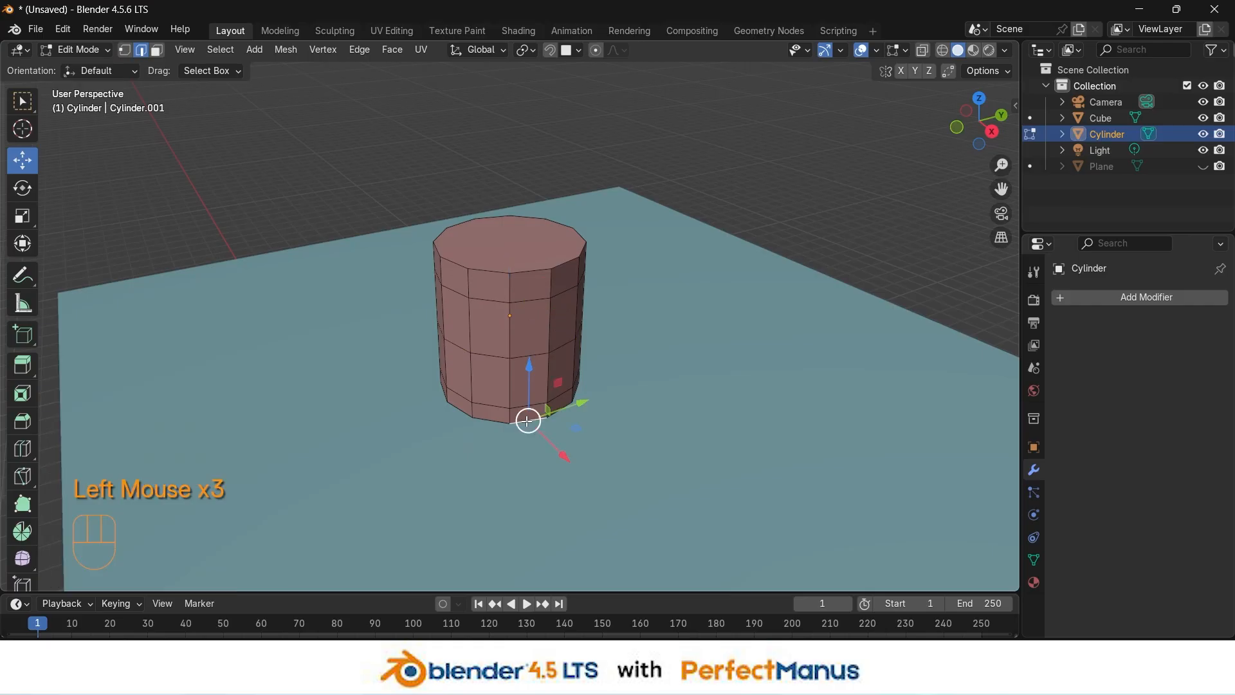
alt+click(502, 419)
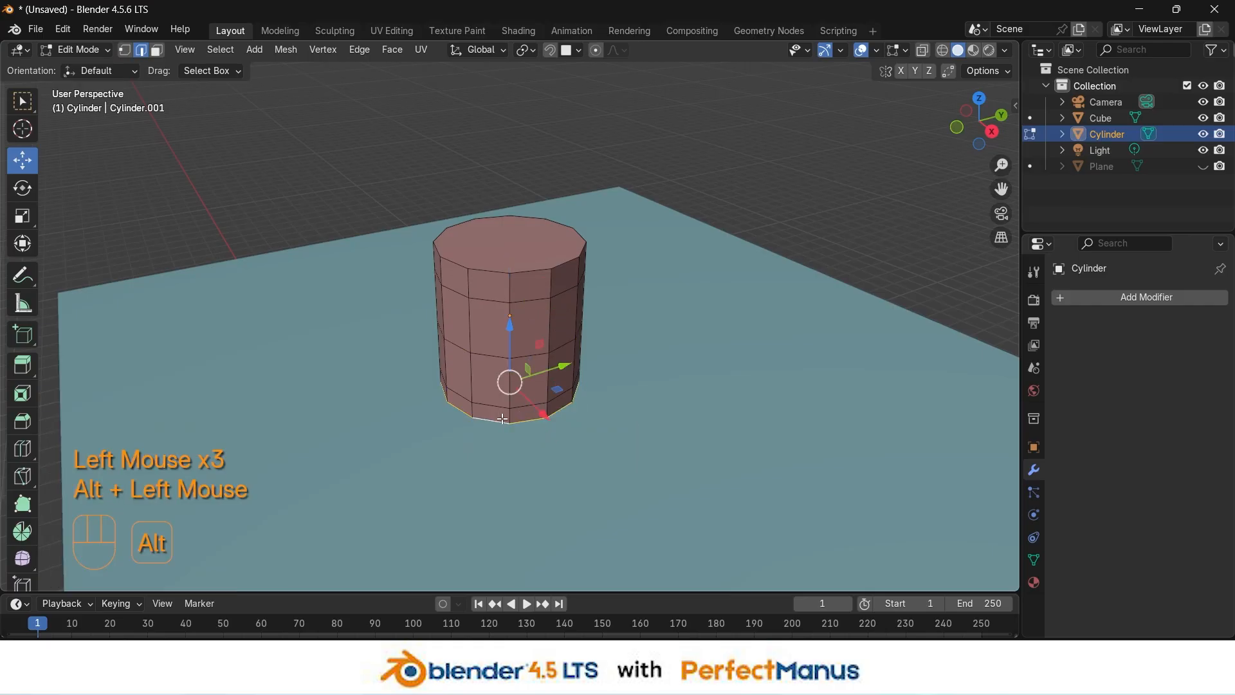
middle_drag(598, 427, 515, 450)
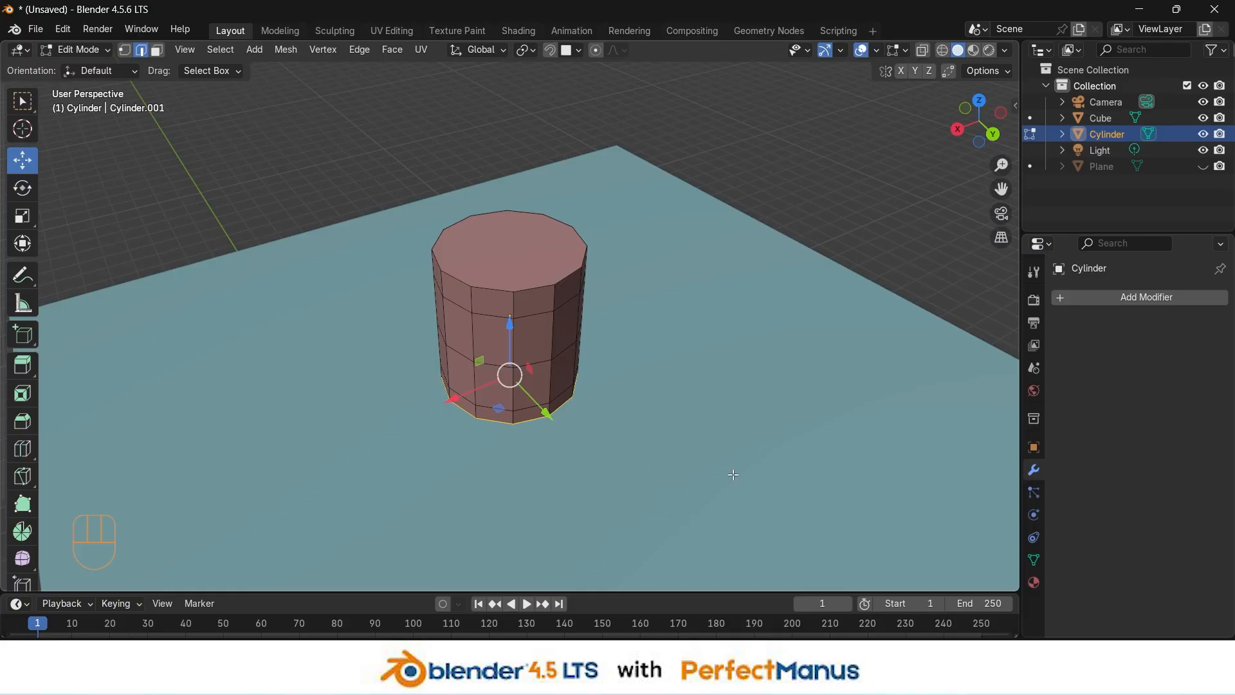
key(s)
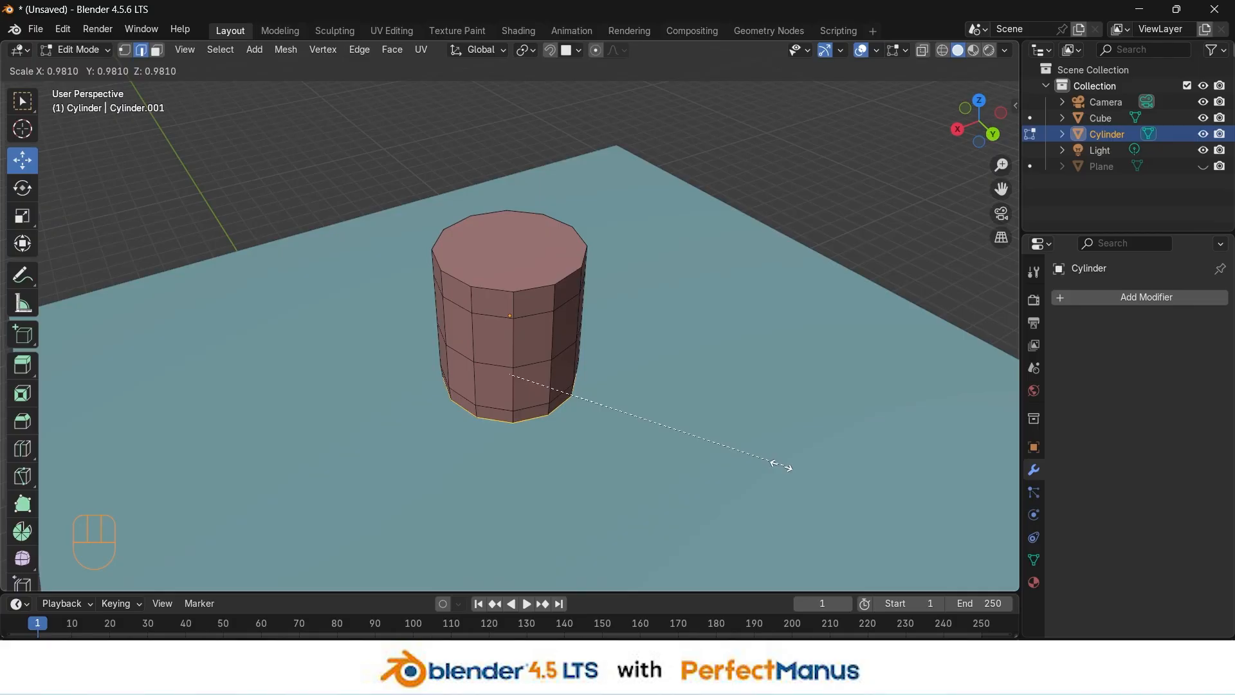
key(shift+z)
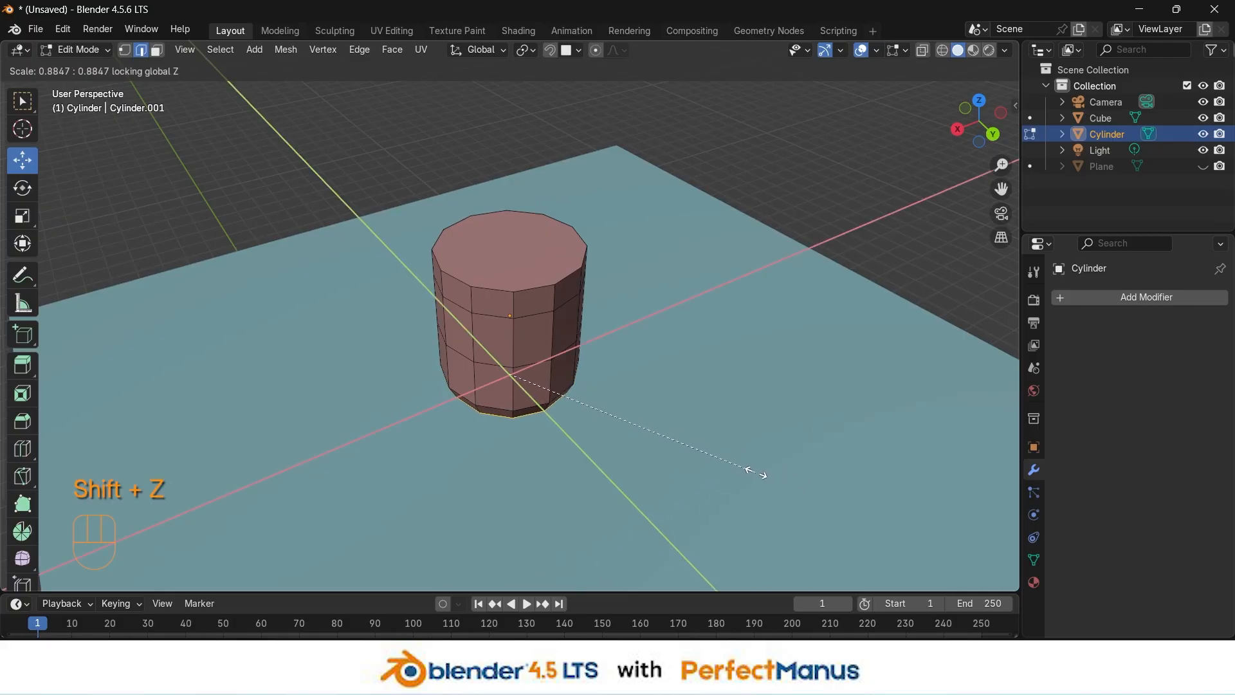
click(722, 461)
middle_drag(722, 460, 605, 393)
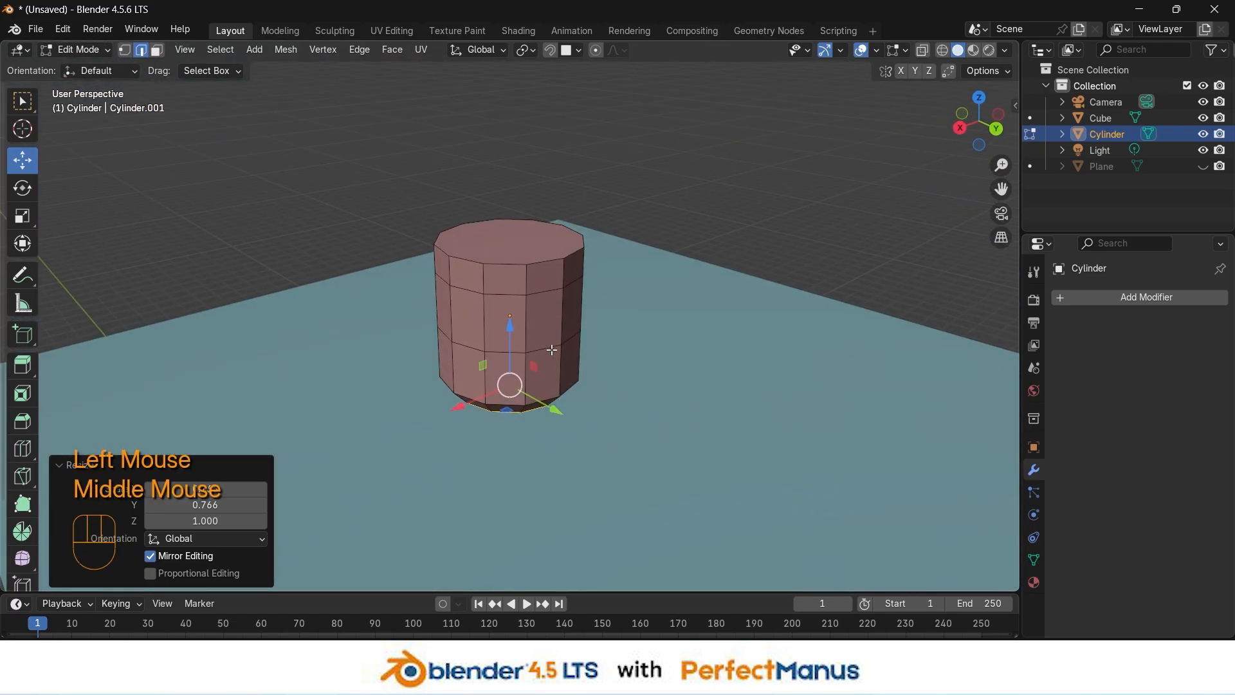
Step: Select the upper edge loop below the rim and scale it down to about 0.564 to form a narrow neck
alt+click(533, 295)
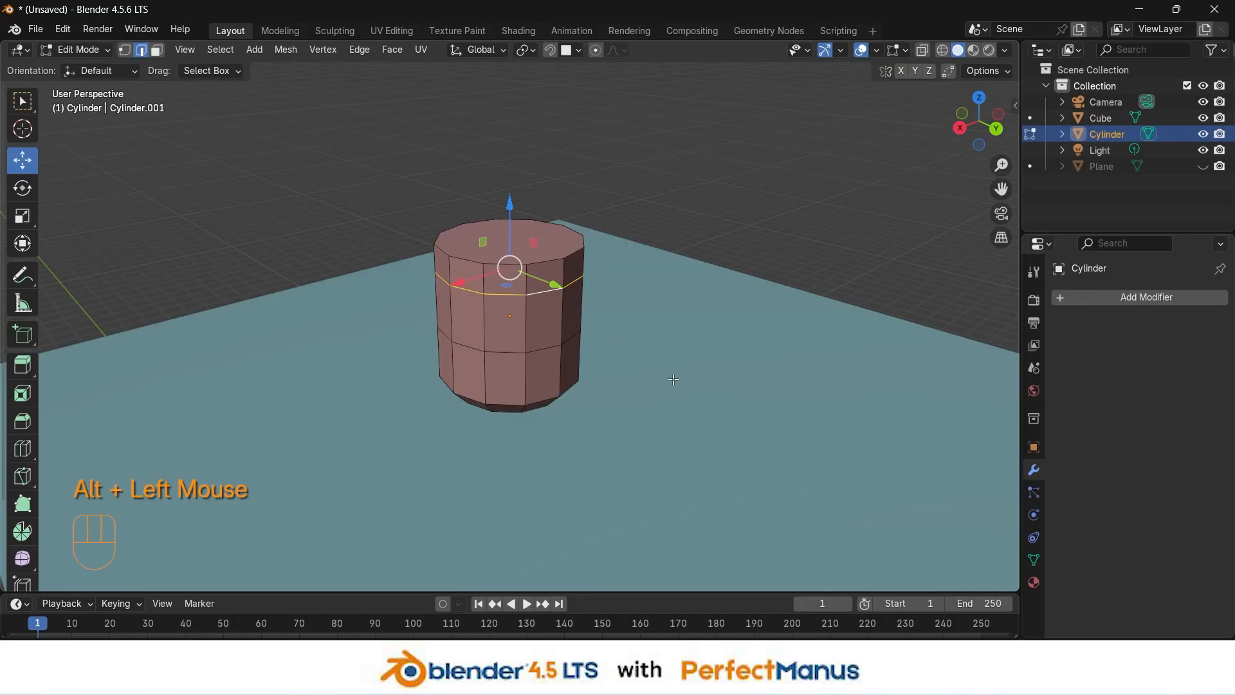
key(s)
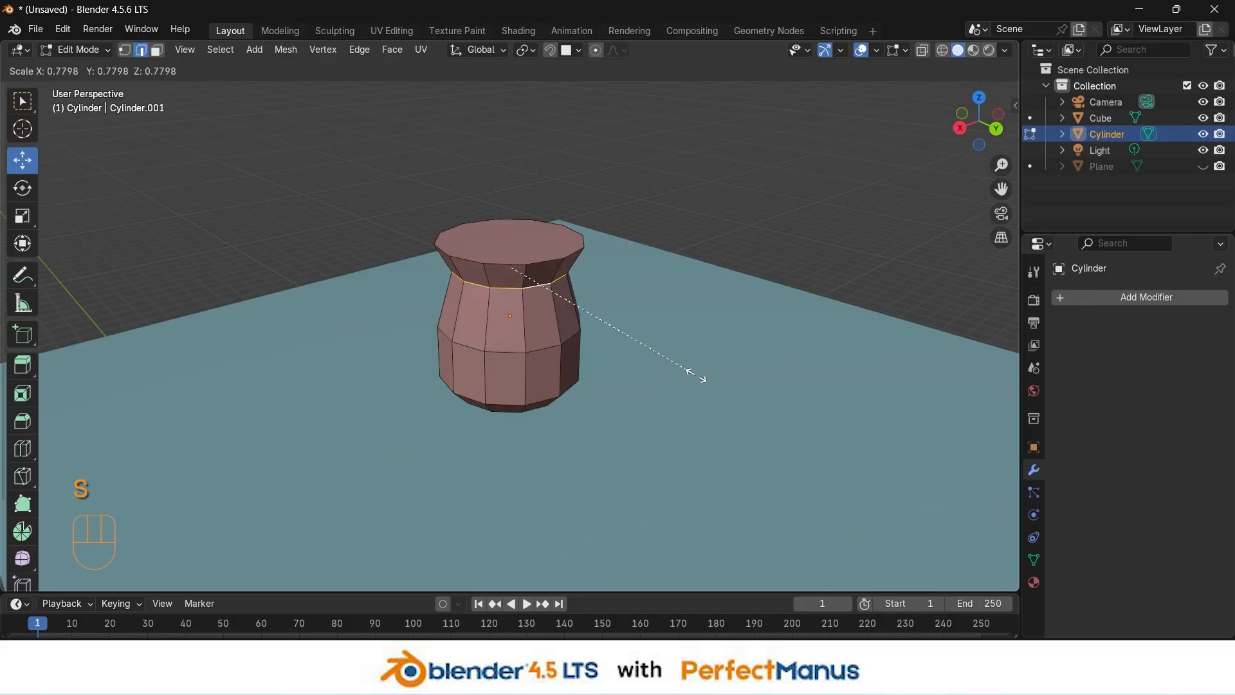
click(643, 348)
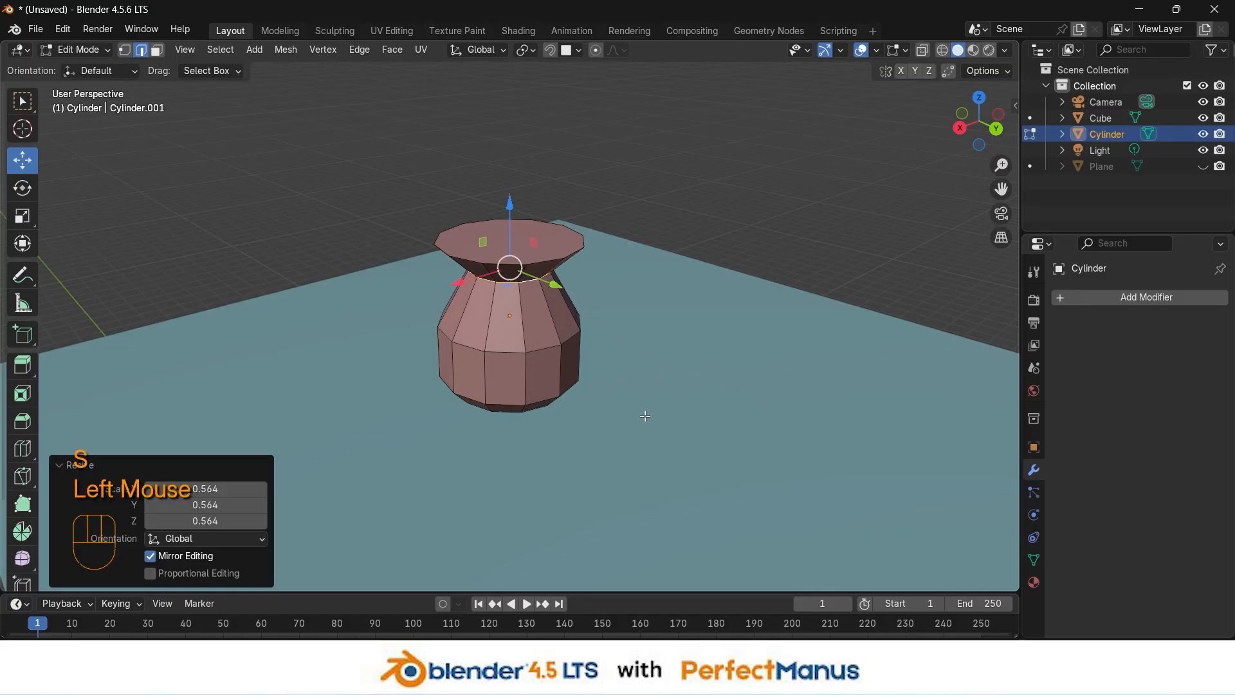
middle_drag(645, 416, 544, 345)
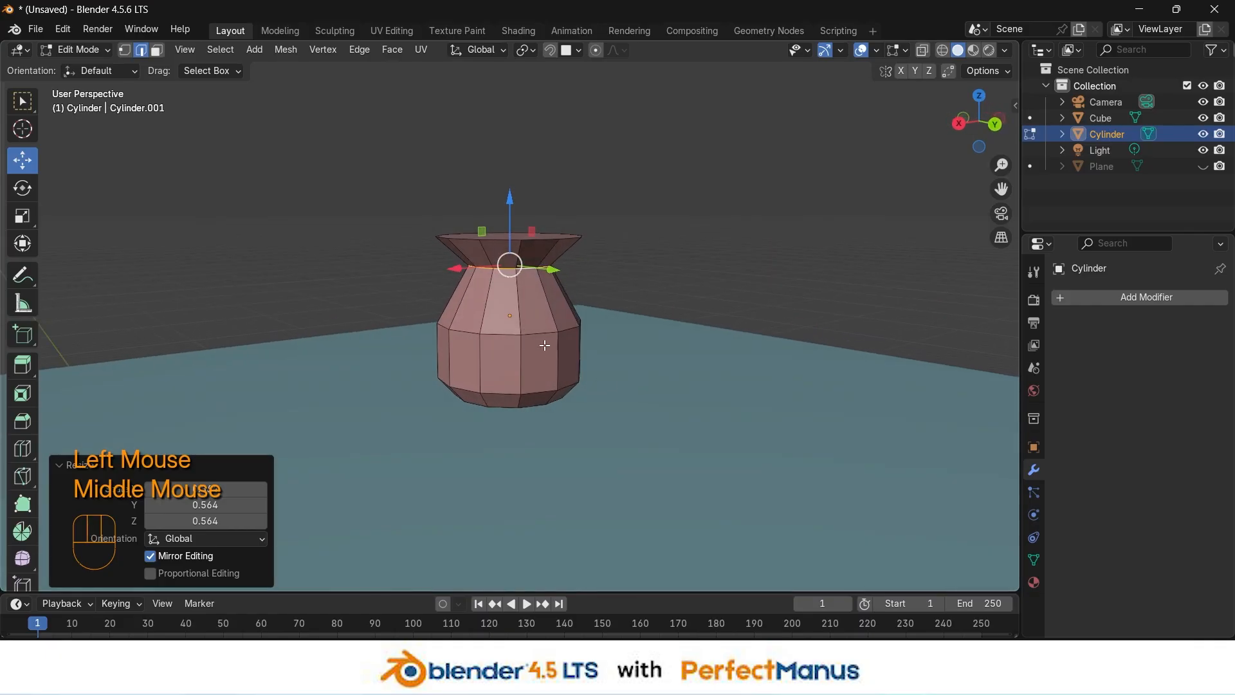
Step: Bevel the edge loop around the middle of the vase with a 0.414 m width and 2 segments
click(541, 336)
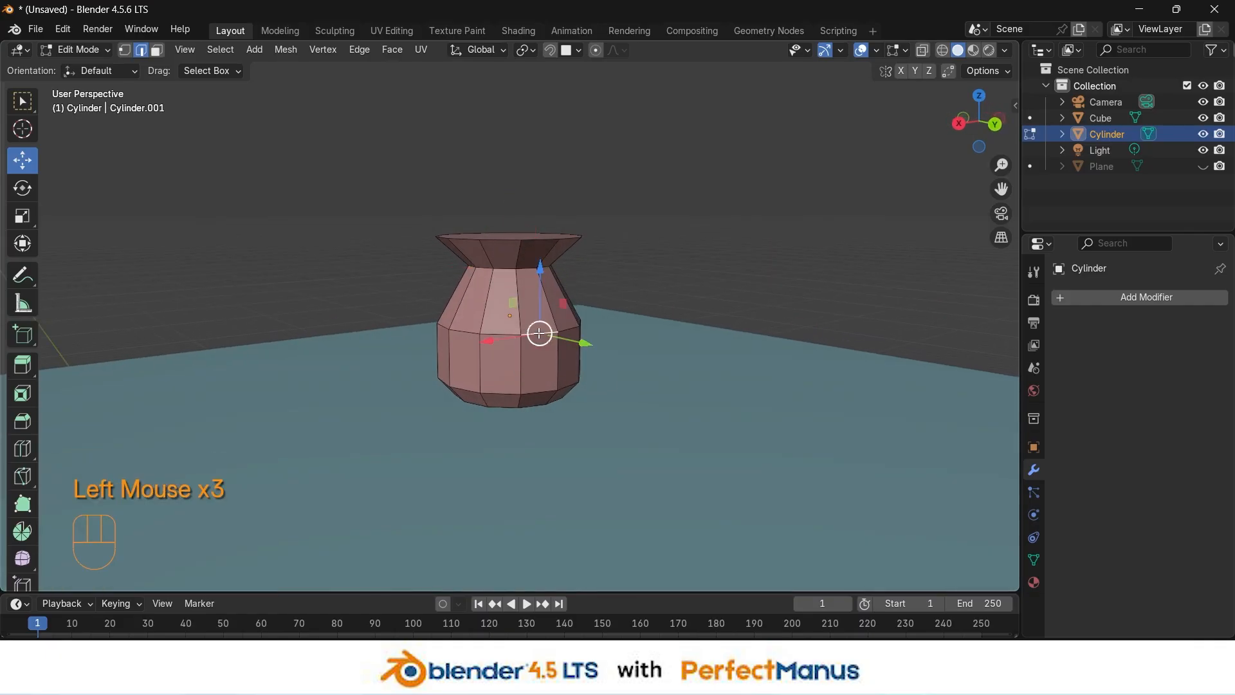
alt+click(575, 326)
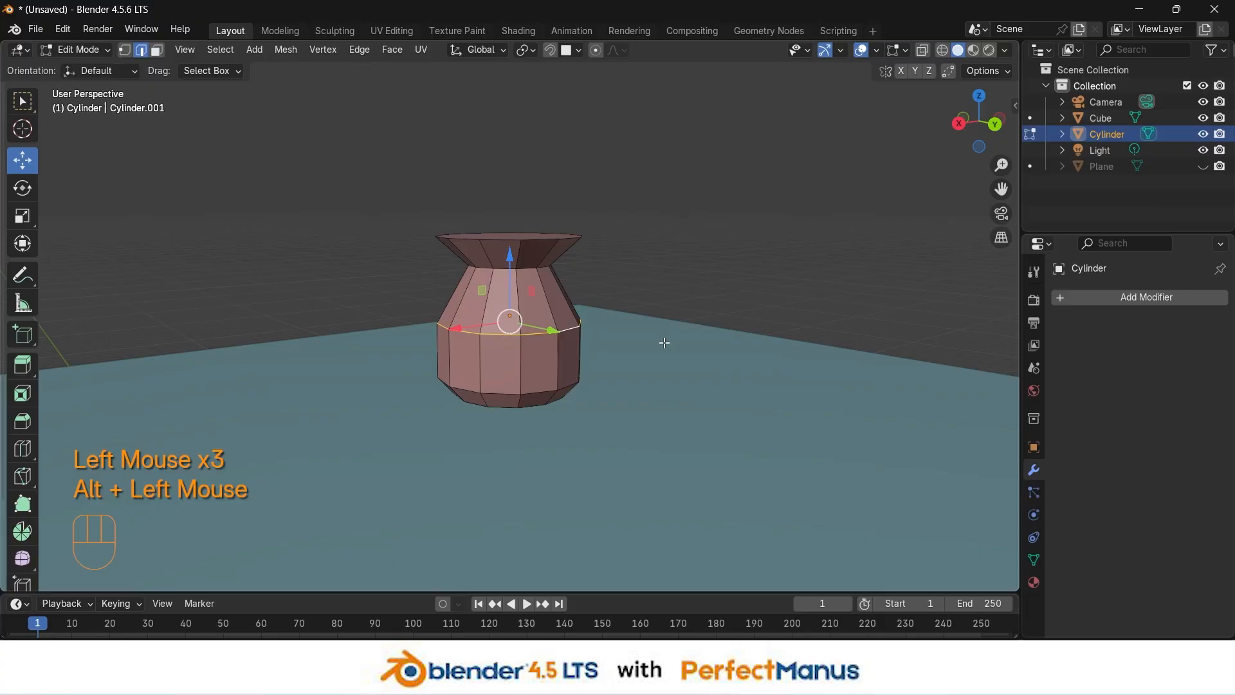
middle_drag(679, 409, 686, 394)
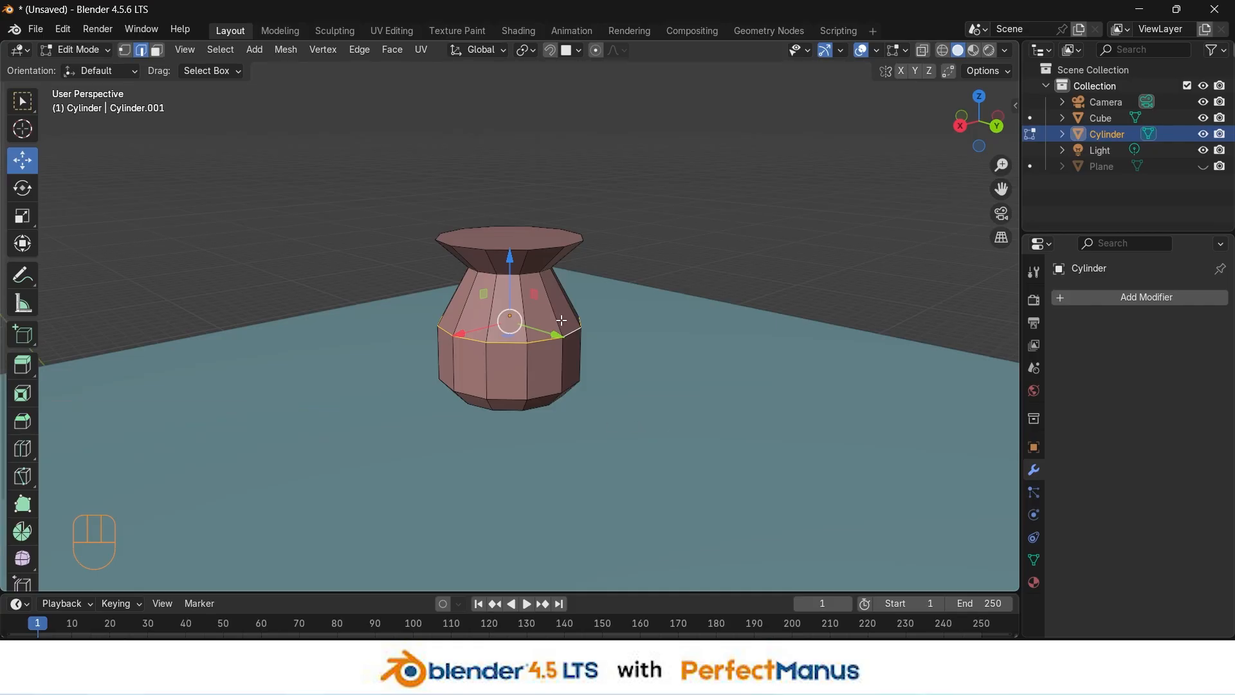
key(ctrl+b)
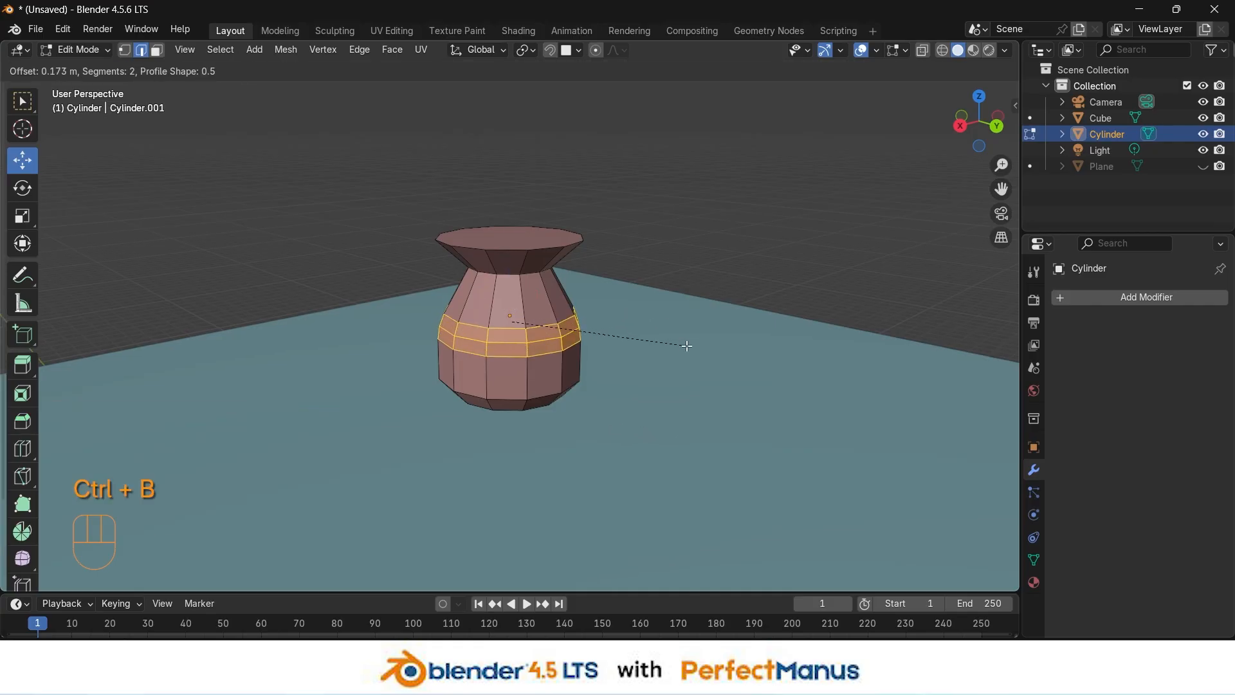
scroll(700, 350, down, 2)
scroll(700, 350, up, 4)
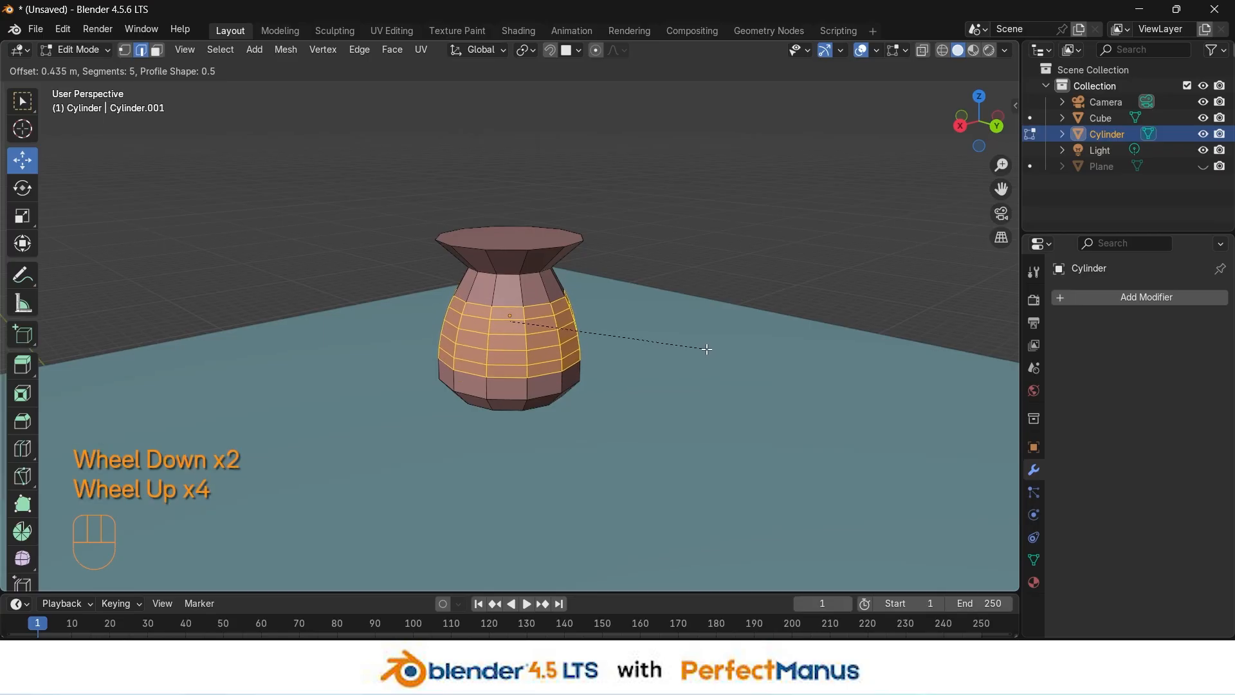
scroll(703, 345, up, 2)
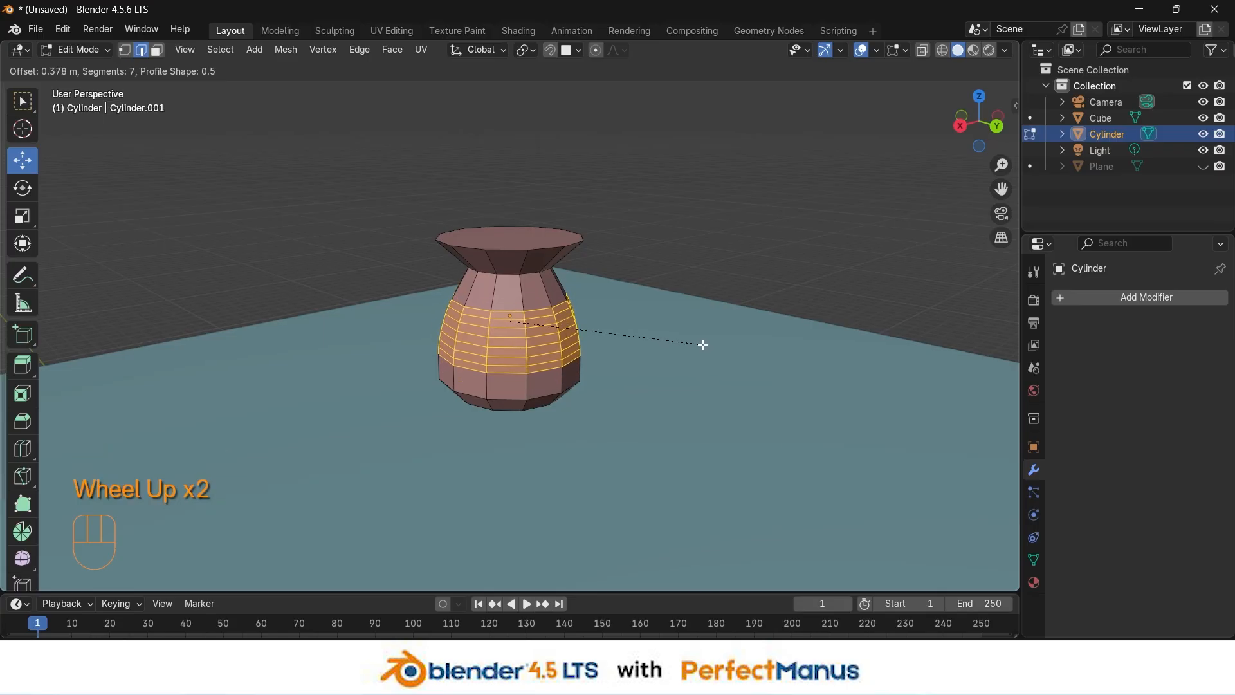
scroll(703, 345, down, 5)
scroll(703, 344, up, 1)
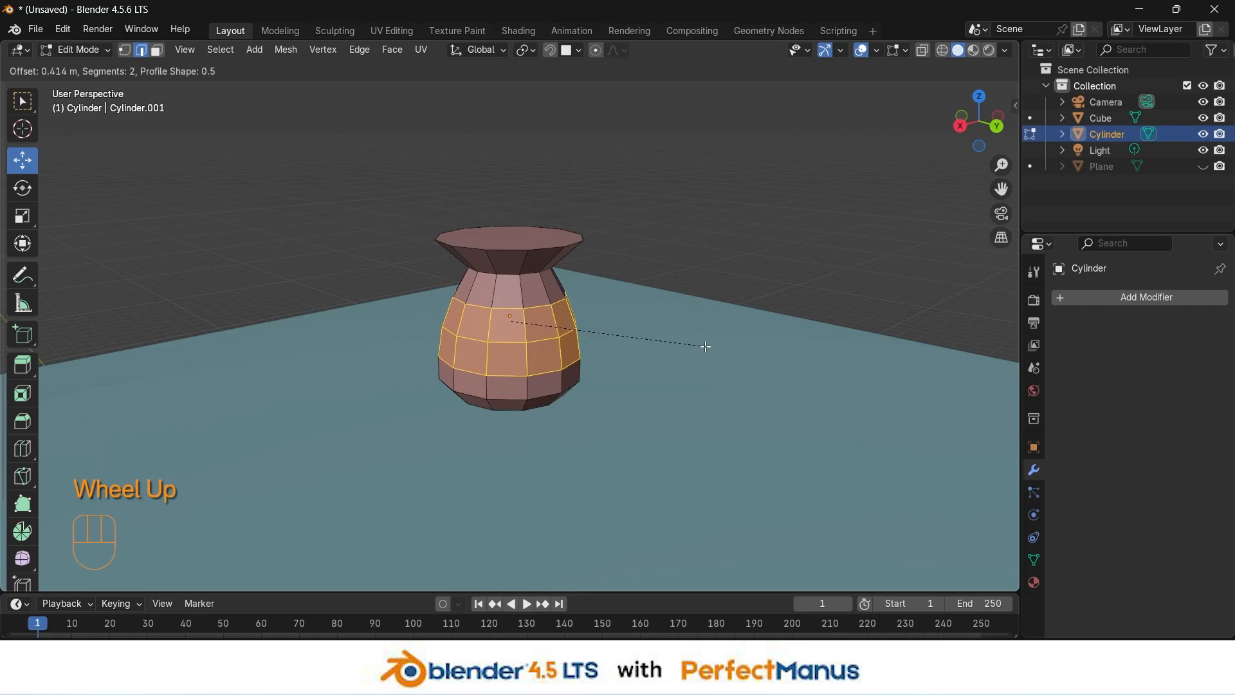
click(706, 346)
middle_drag(727, 308, 755, 243)
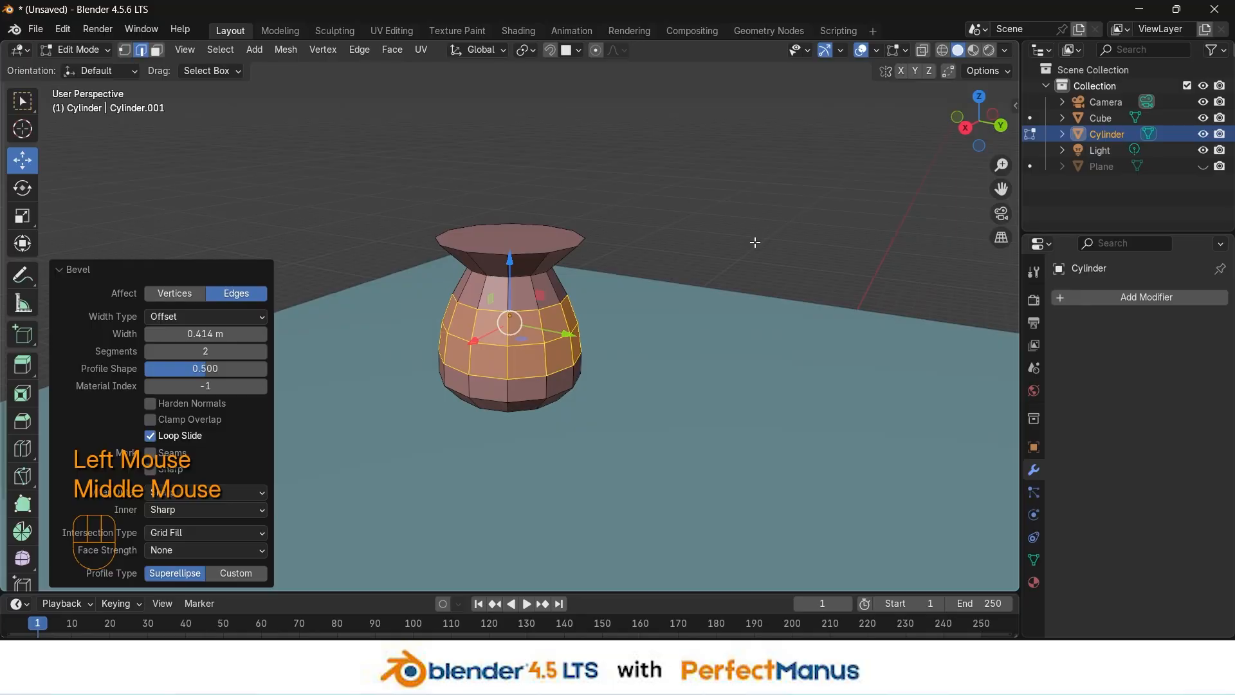
click(754, 243)
Step: Delete the vase's top face to open its mouth and return to Object Mode
middle_drag(668, 355, 580, 346)
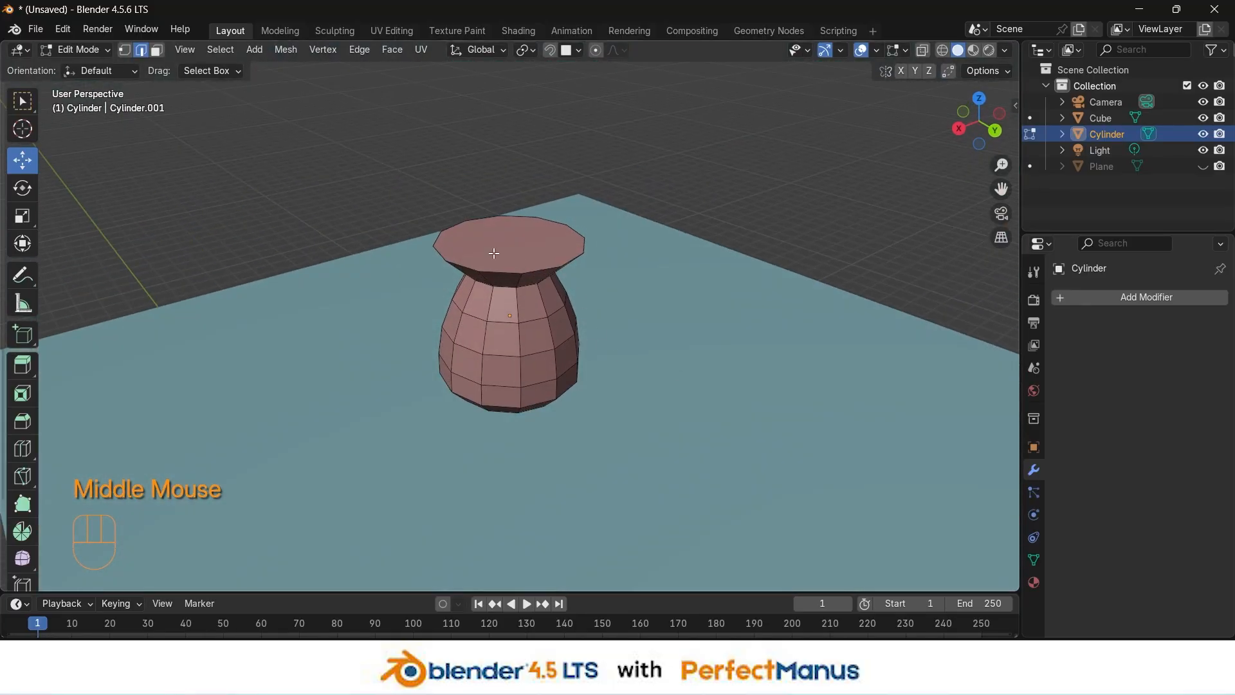
key(3)
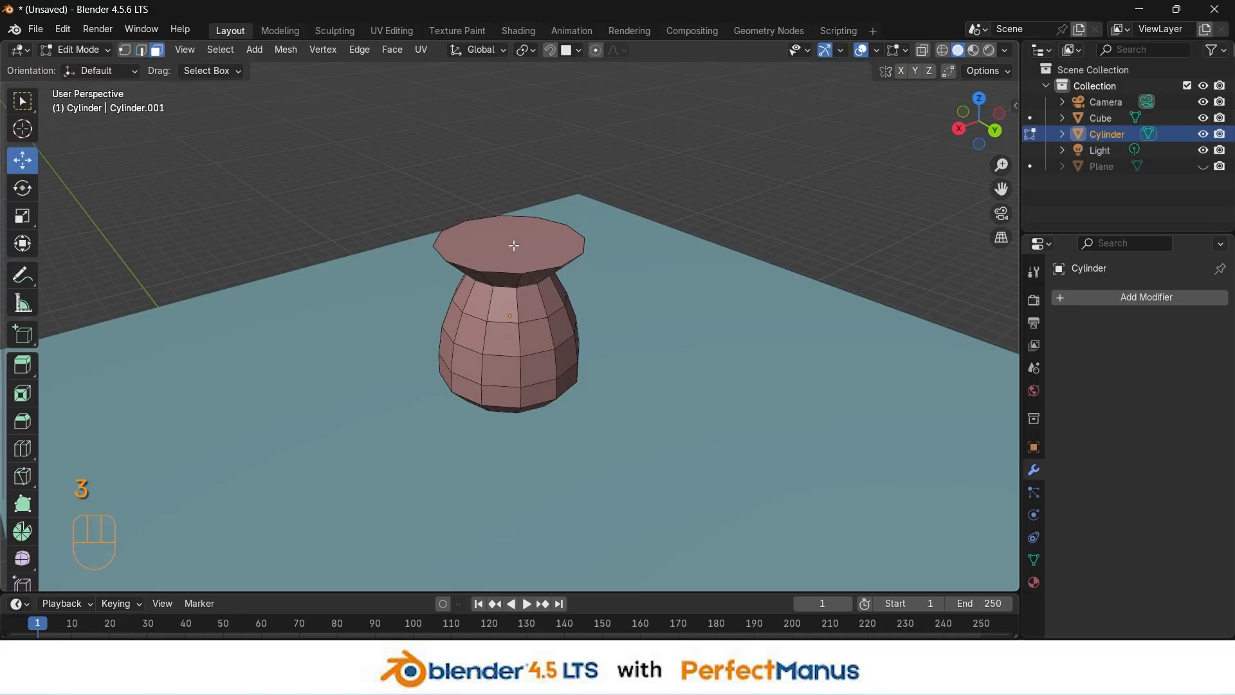
click(515, 244)
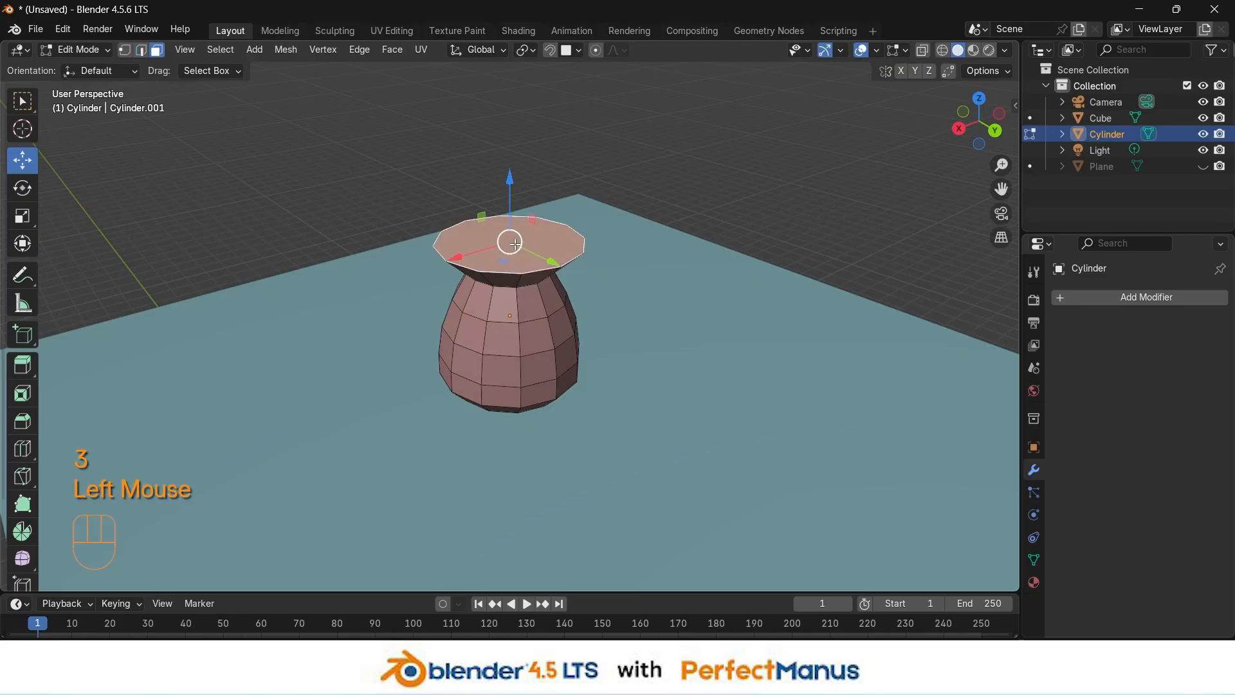
key(x)
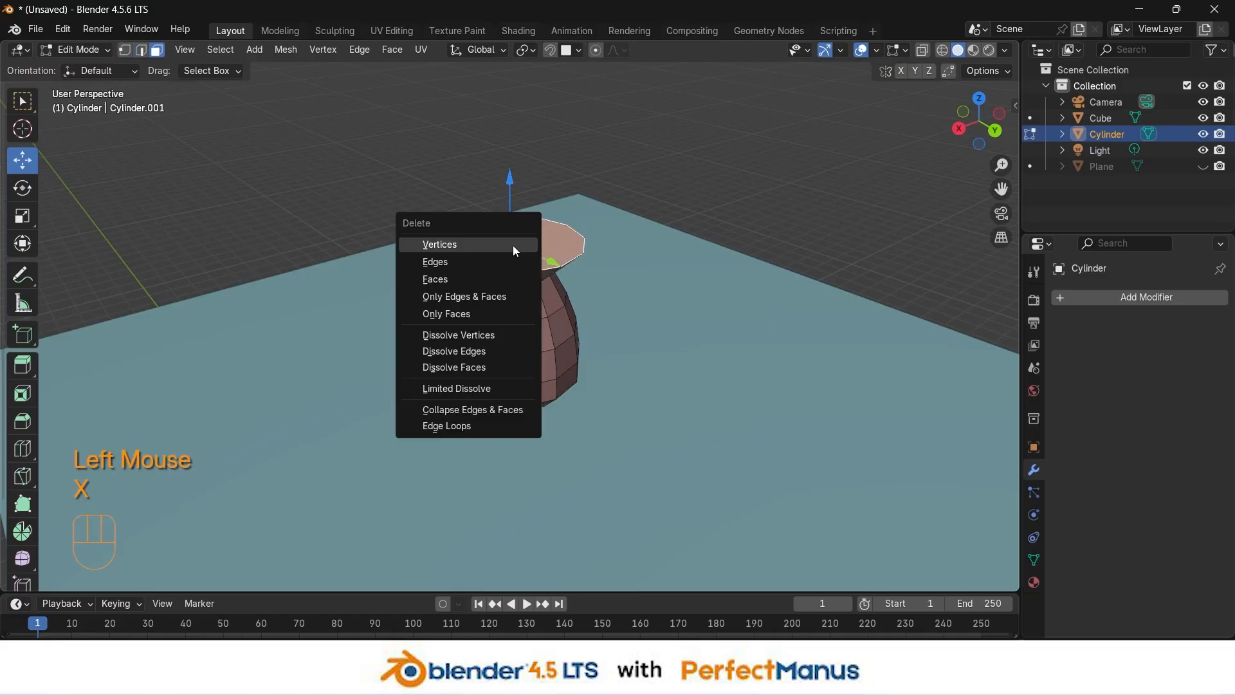
click(499, 278)
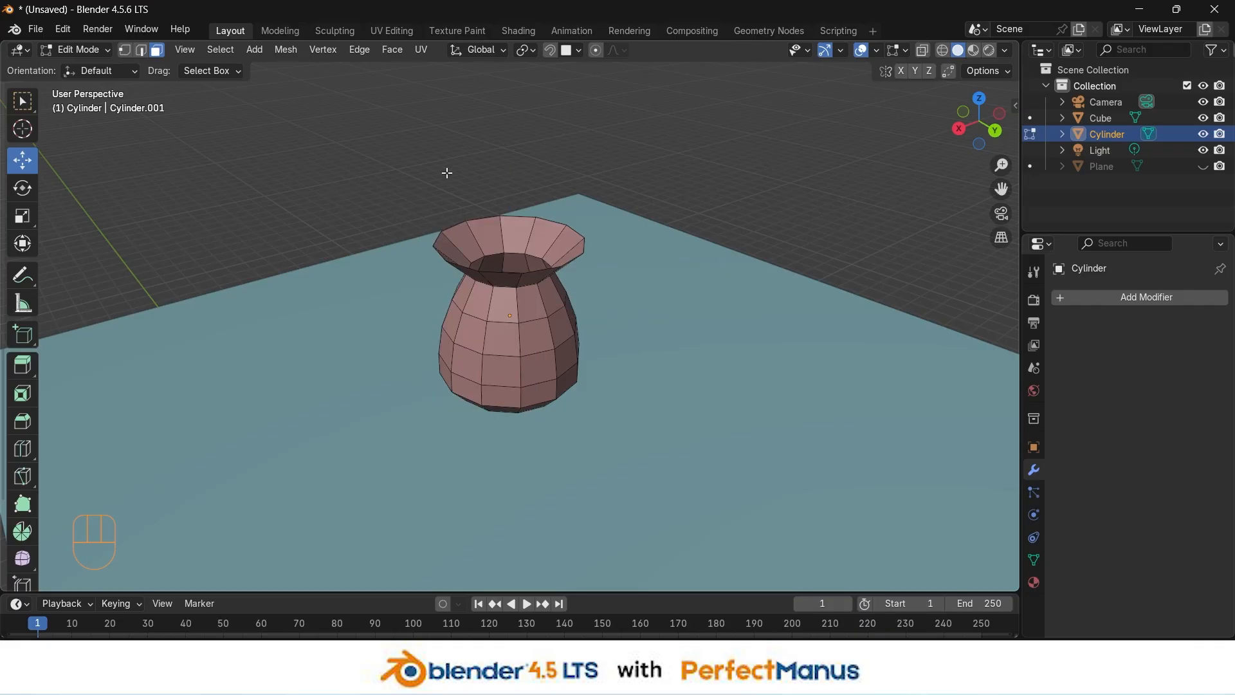
key(Tab)
Step: Try smooth shading on the low-poly vase and set it back to flat shading
middle_drag(637, 231, 661, 249)
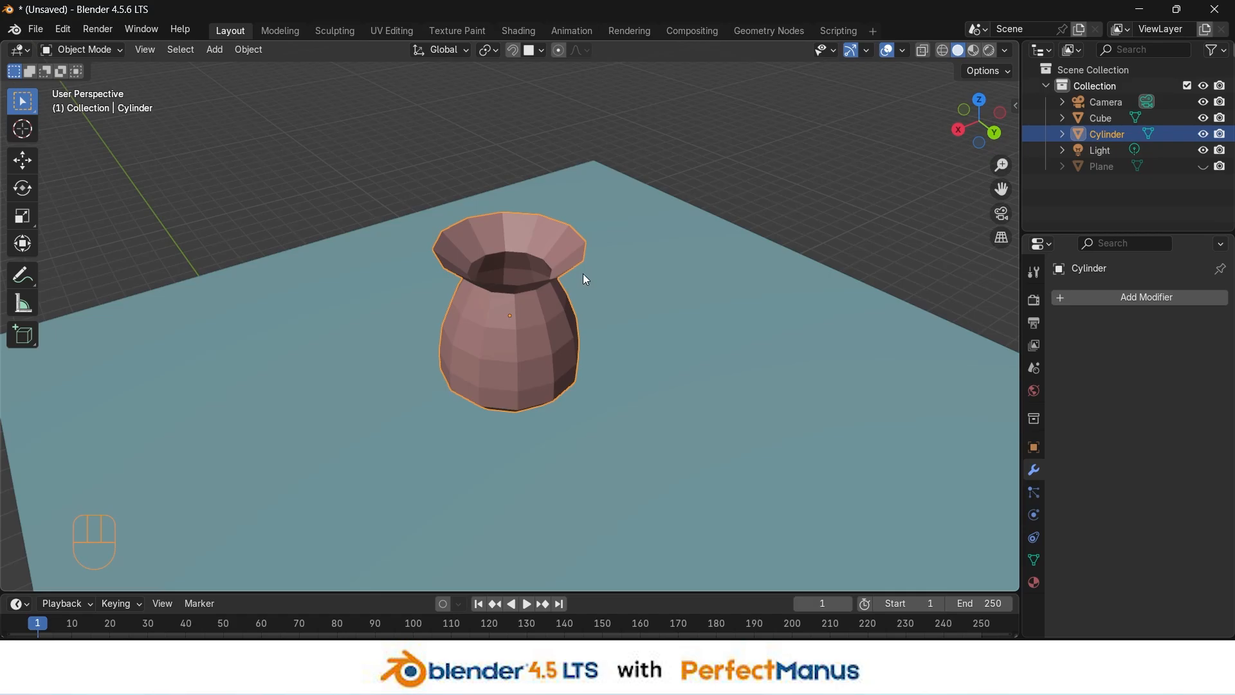
right_click(512, 317)
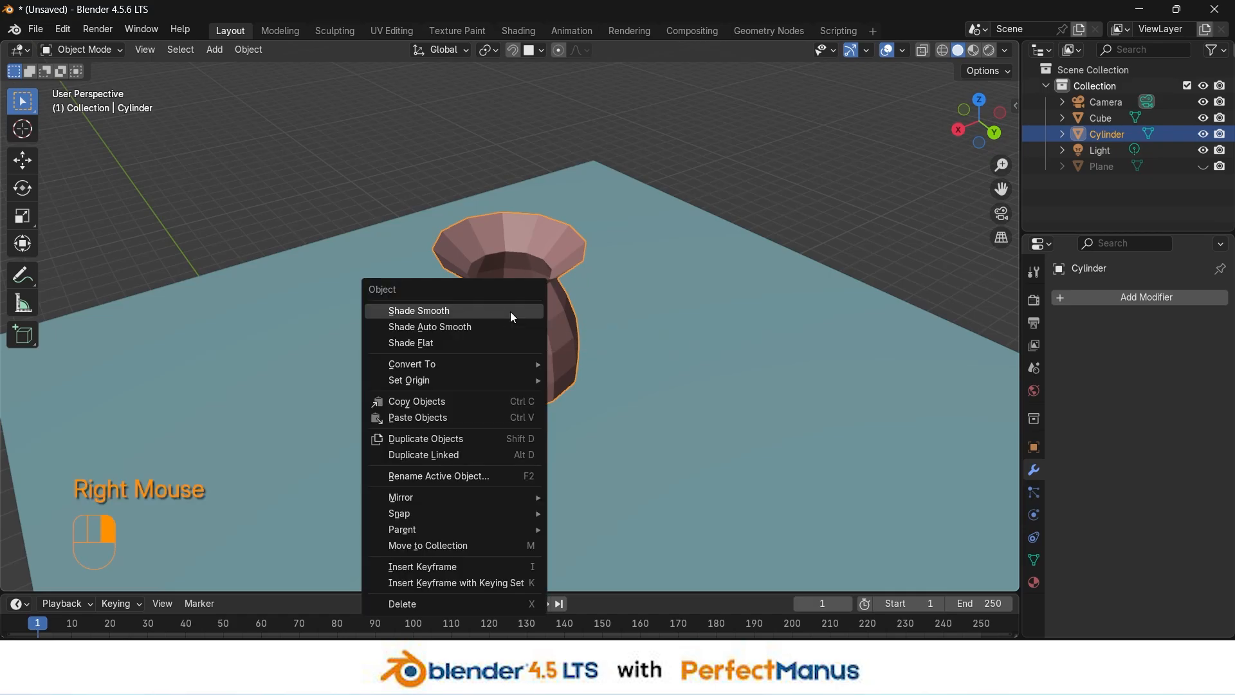
click(513, 311)
middle_drag(512, 318, 456, 279)
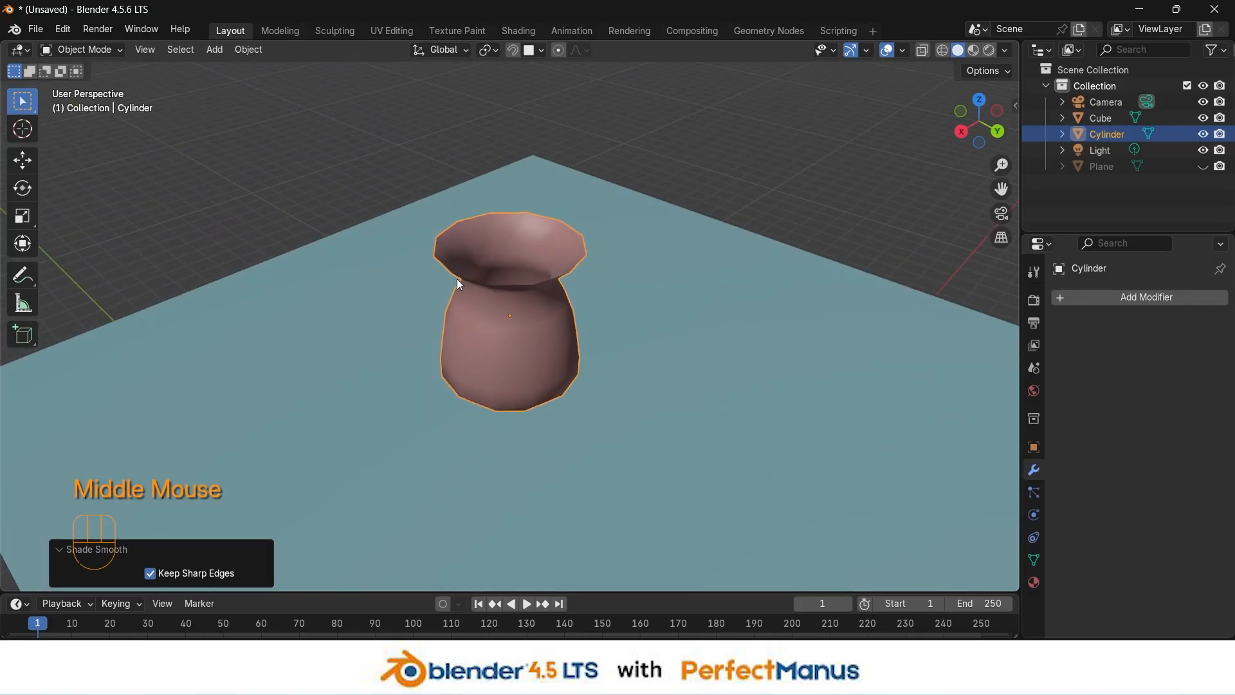
right_click(511, 269)
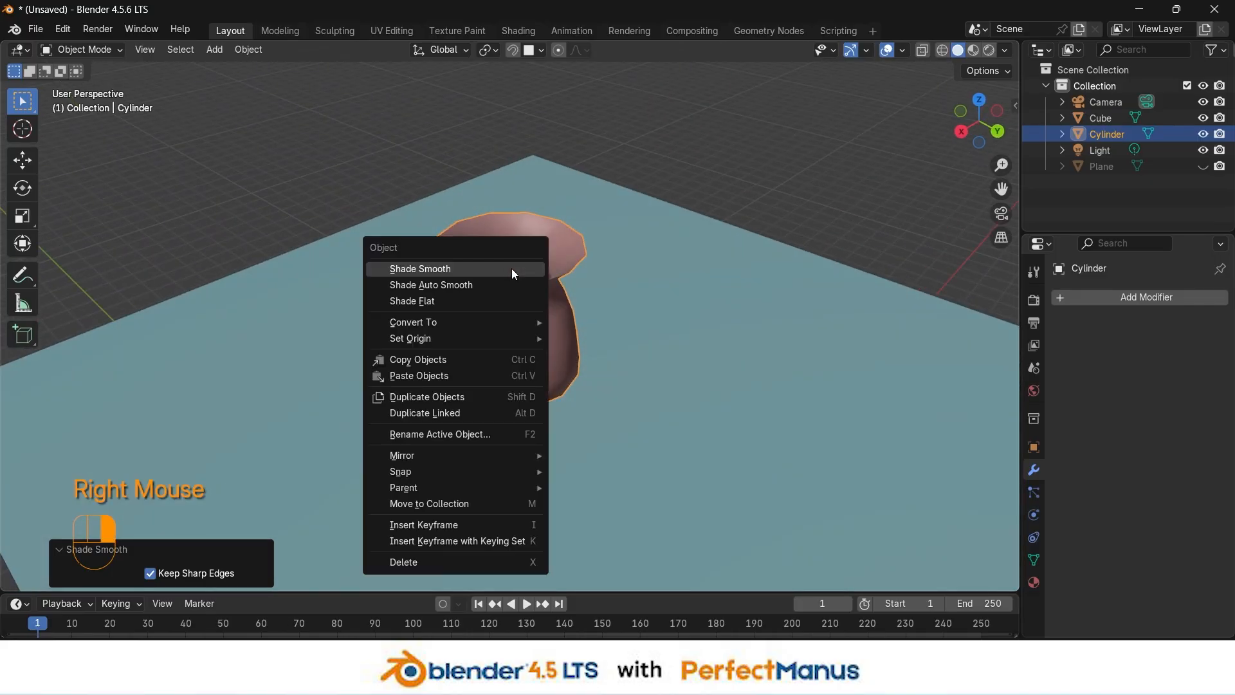
click(469, 301)
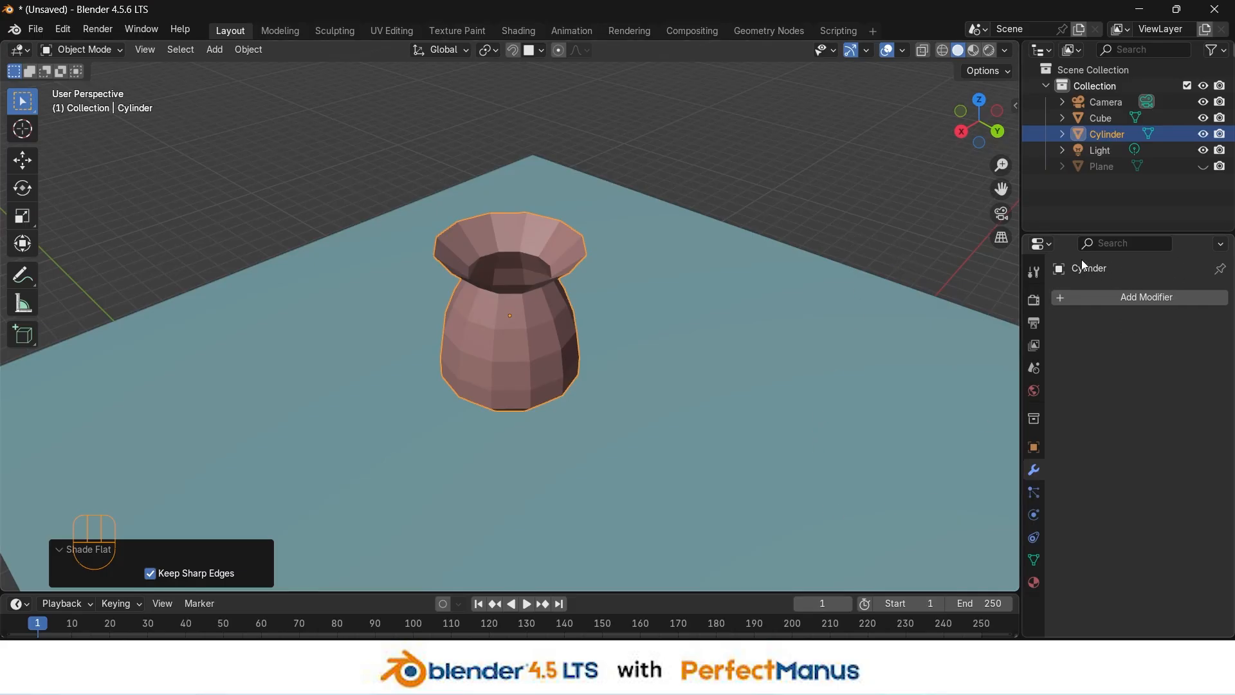
Step: Switch the properties area to the Asset Browser and back to the Properties editor
click(1051, 243)
click(1051, 241)
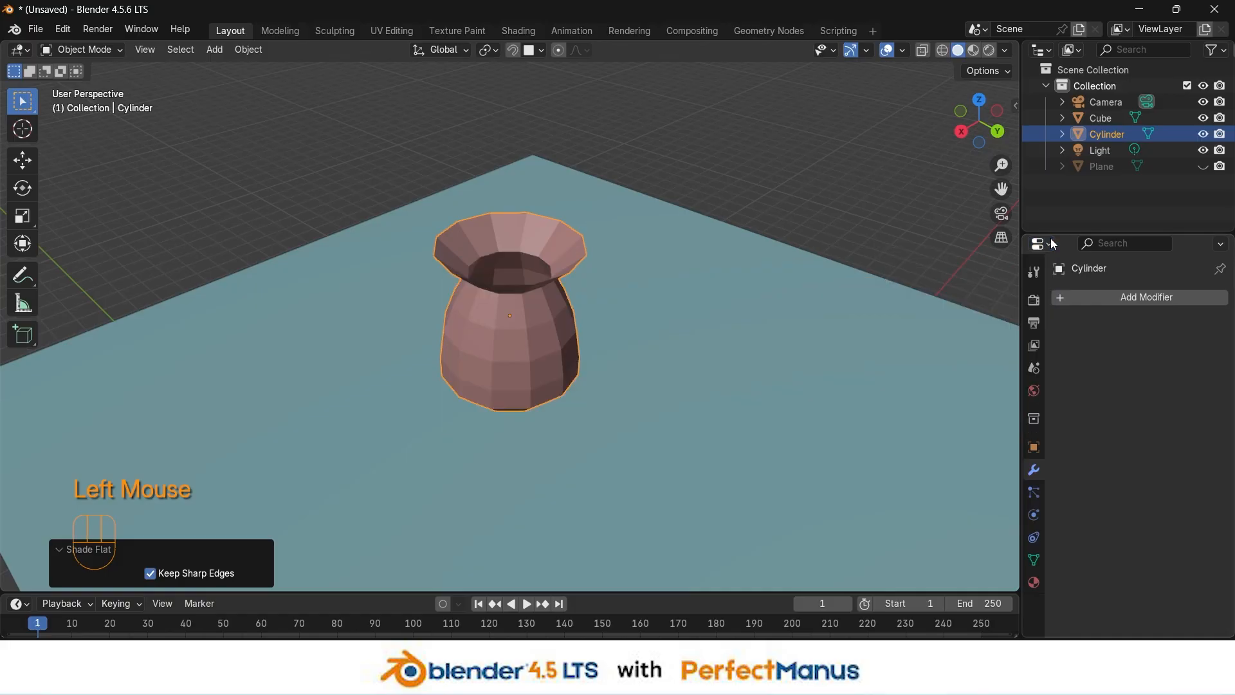
click(1051, 242)
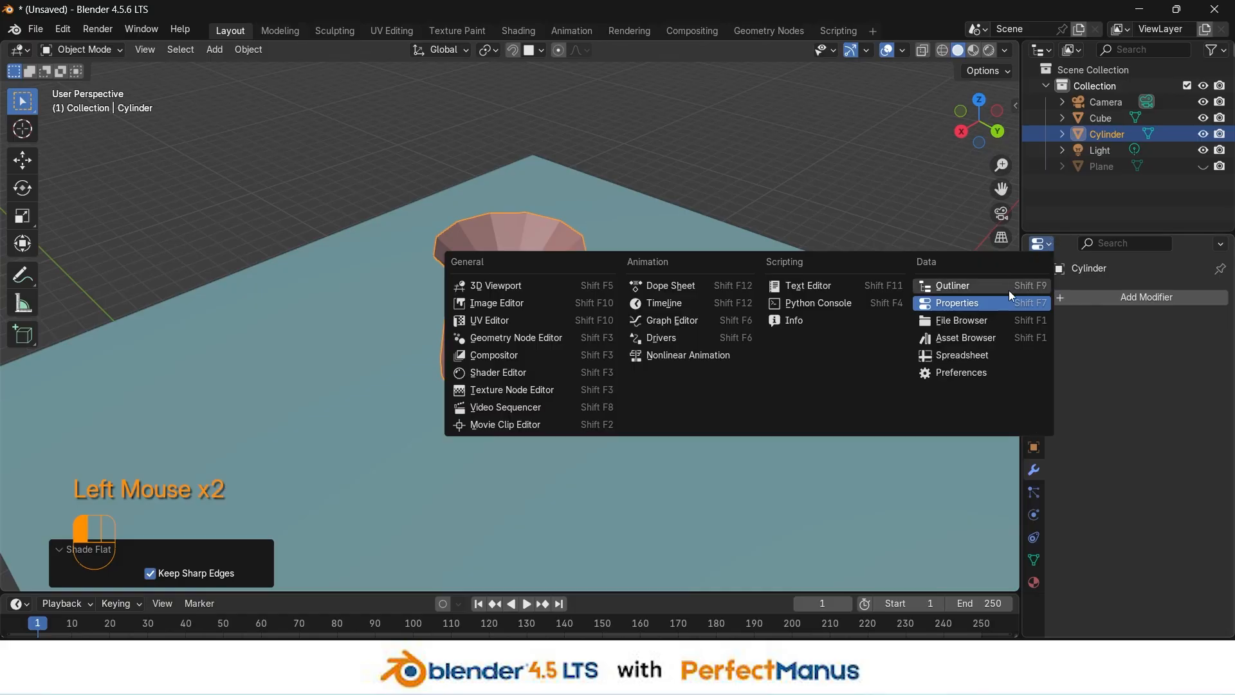
click(959, 339)
click(1051, 245)
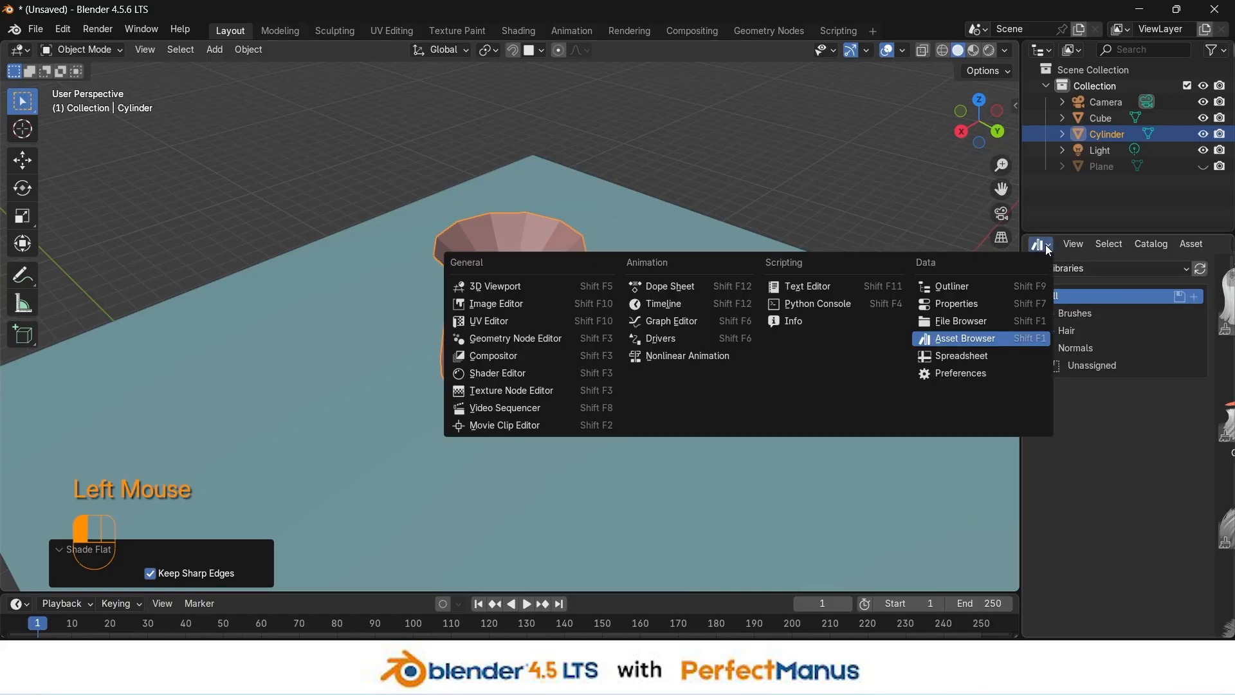
click(983, 302)
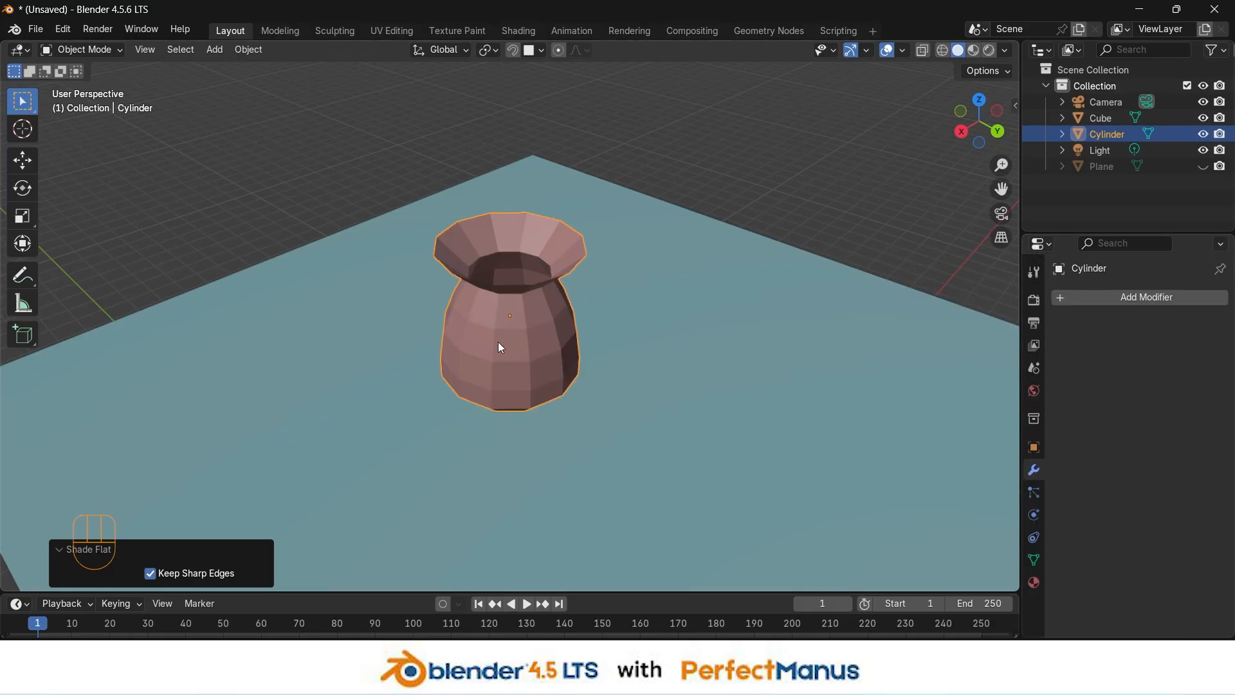
Step: Add a Subdivision Surface modifier to the vase and set its viewport levels to 2
click(1040, 468)
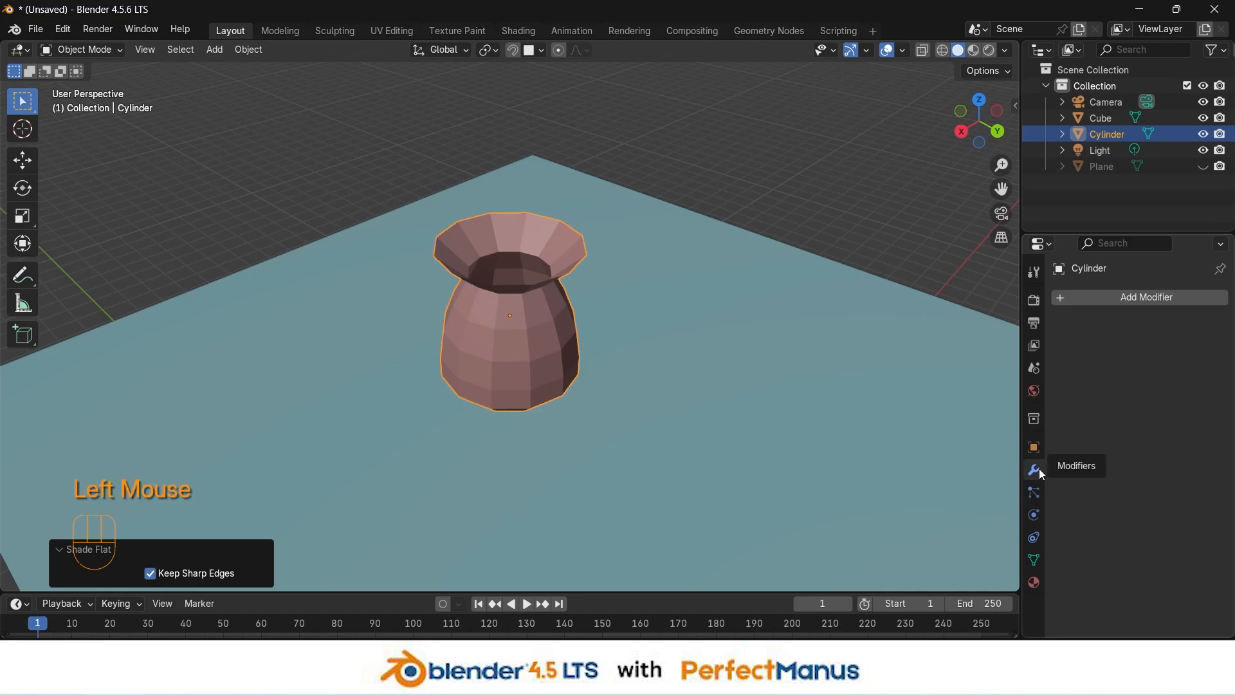
click(1132, 299)
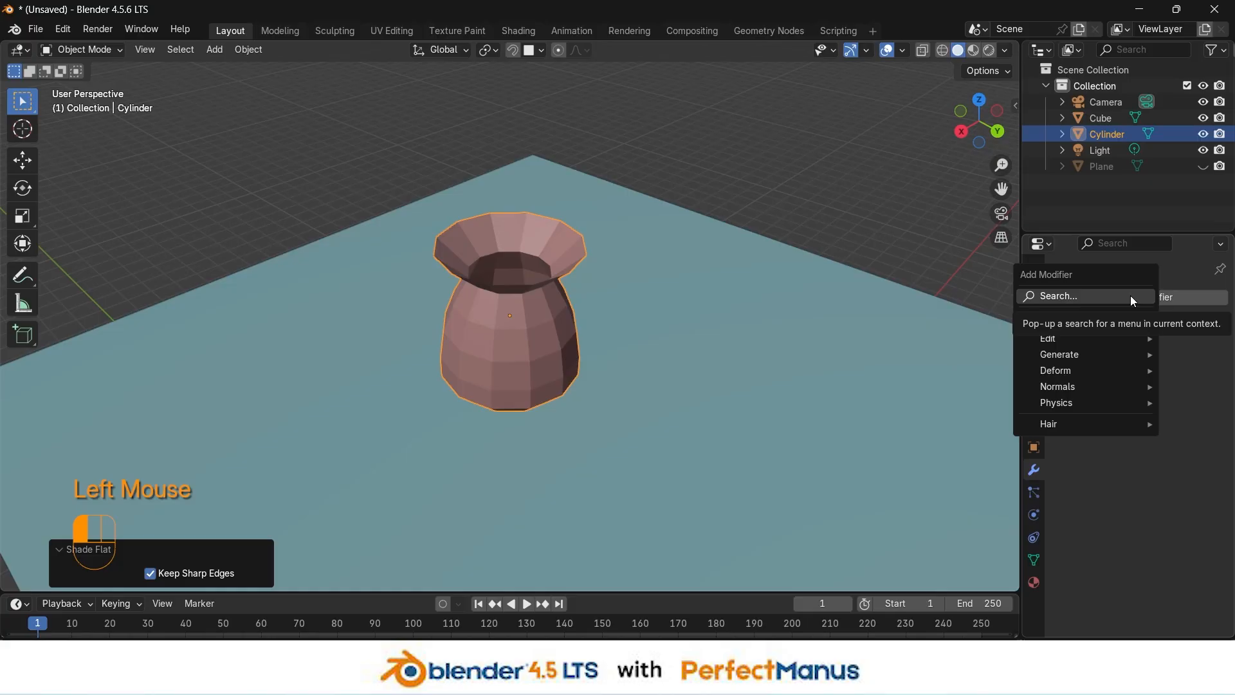
click(1132, 297)
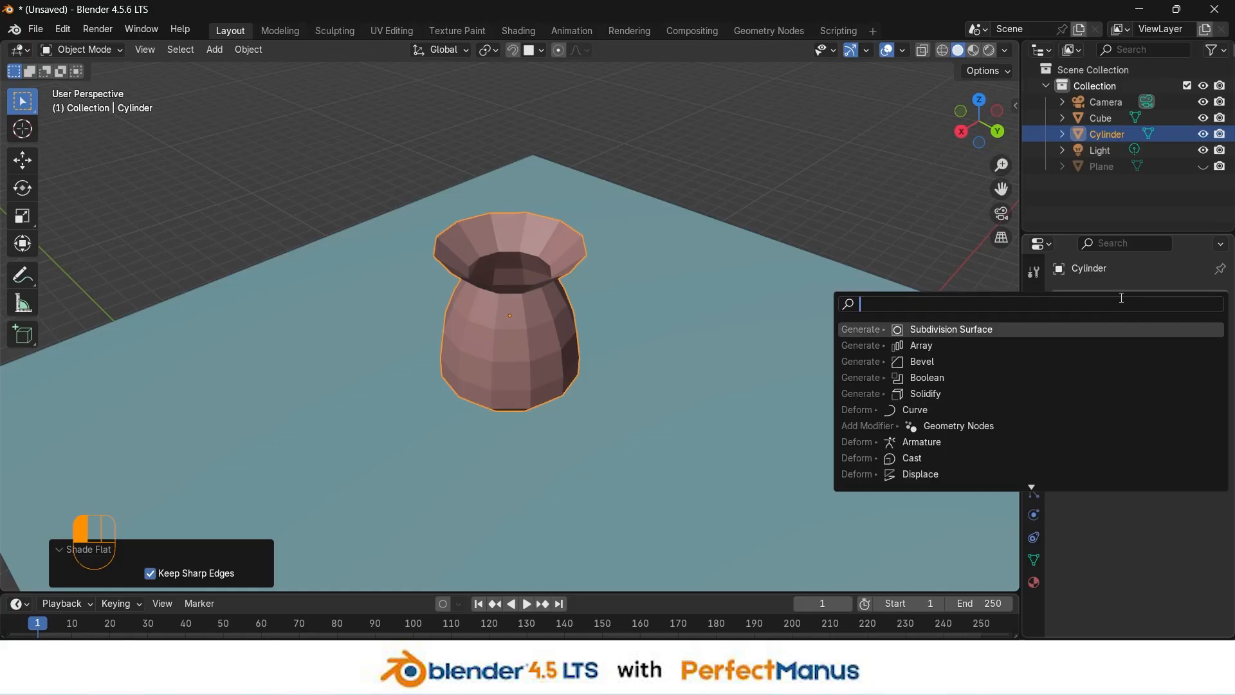
click(1110, 327)
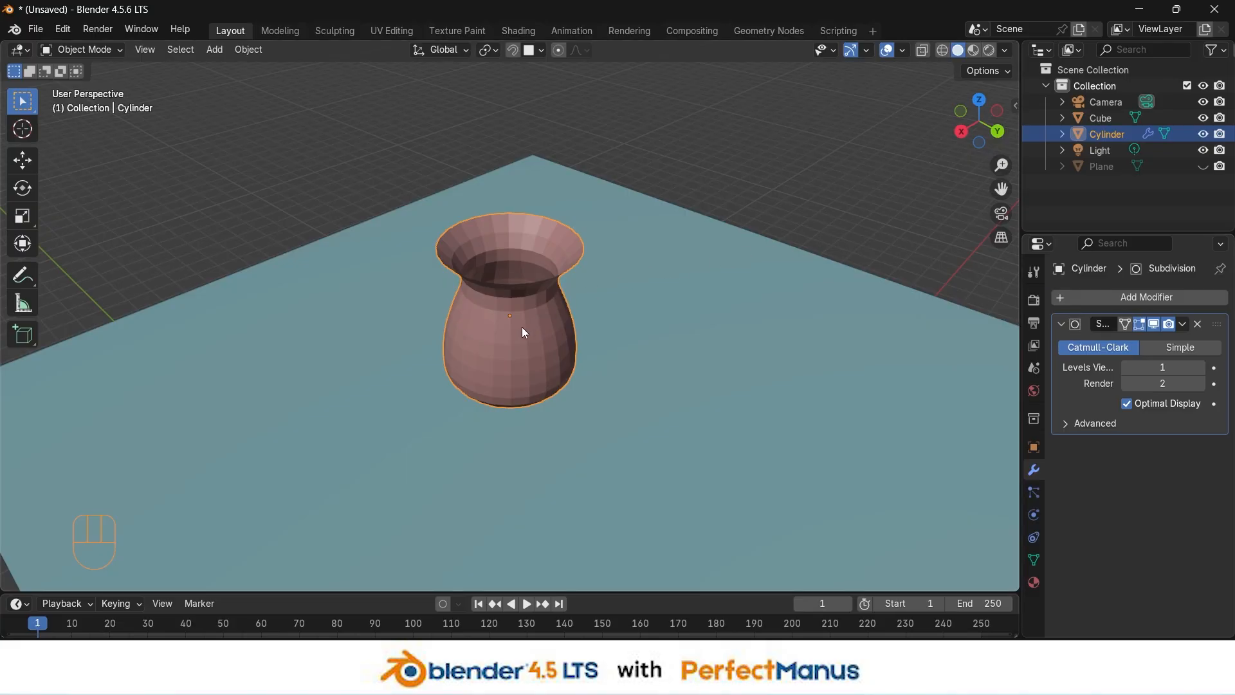
key(Tab)
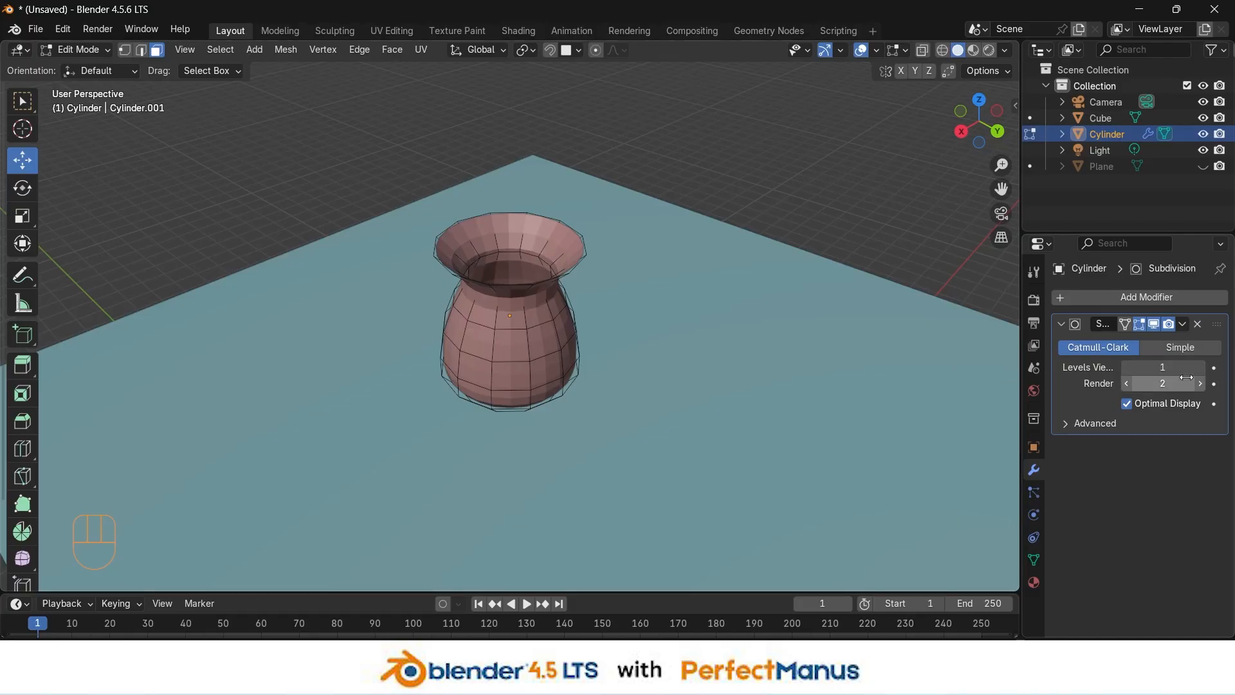
key(Tab)
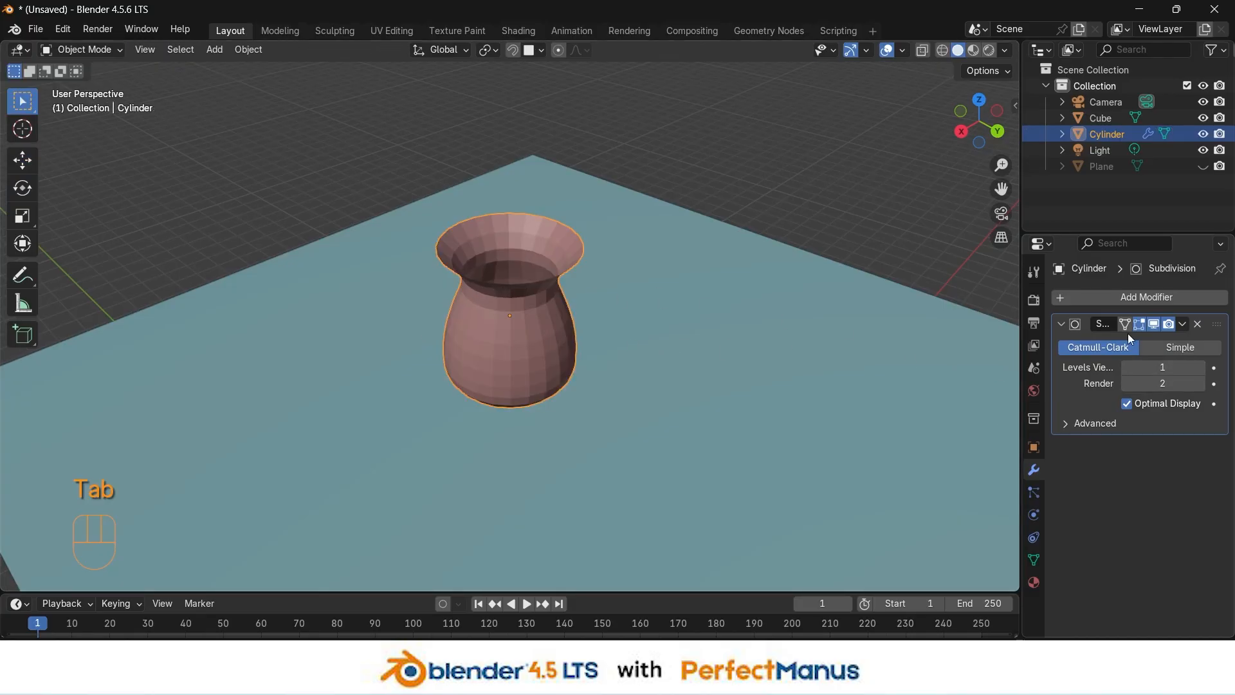
click(1200, 367)
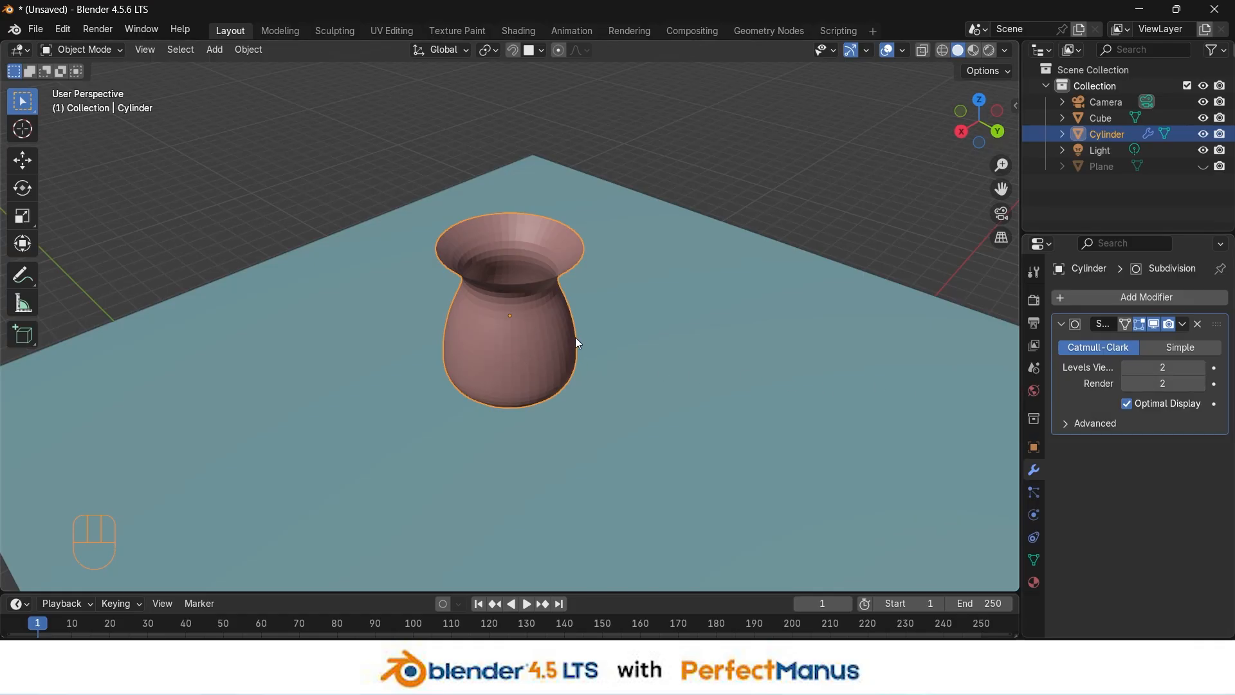
Step: Try smooth shading on the subdivided vase and restore flat shading
scroll(575, 337, up, 2)
mouse_move(664, 362)
middle_down()
mouse_move(669, 286)
mouse_move(646, 325)
mouse_move(678, 345)
middle_up()
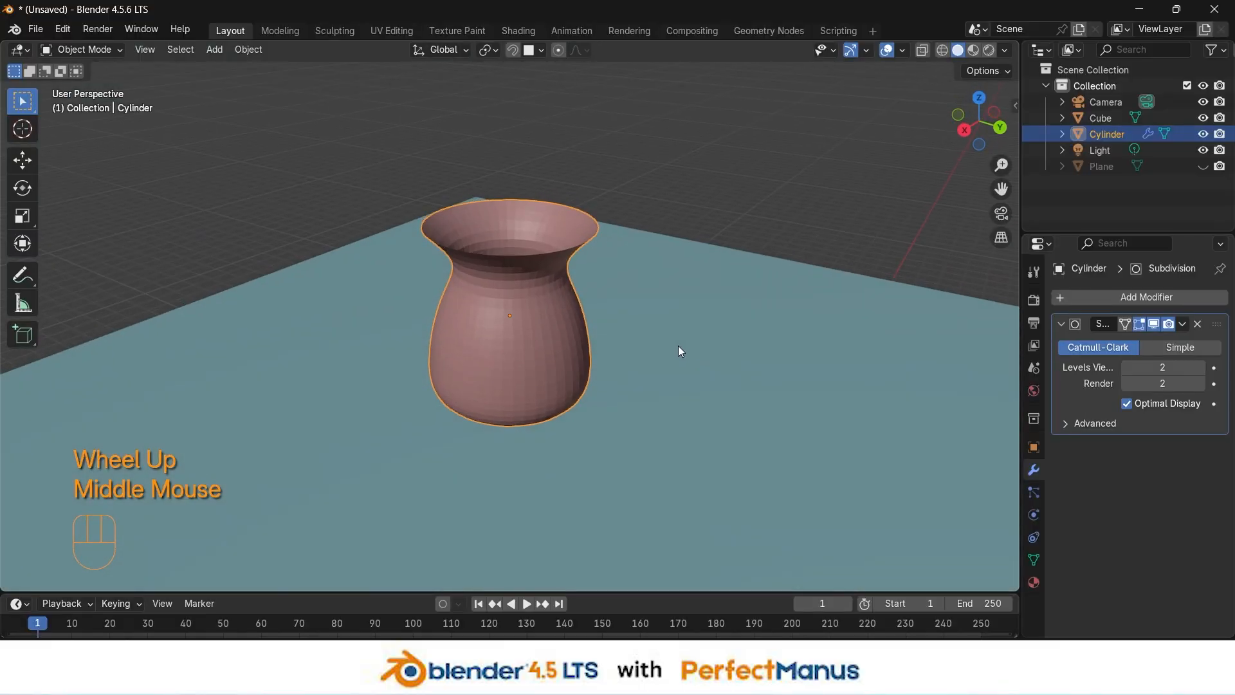
right_click(519, 307)
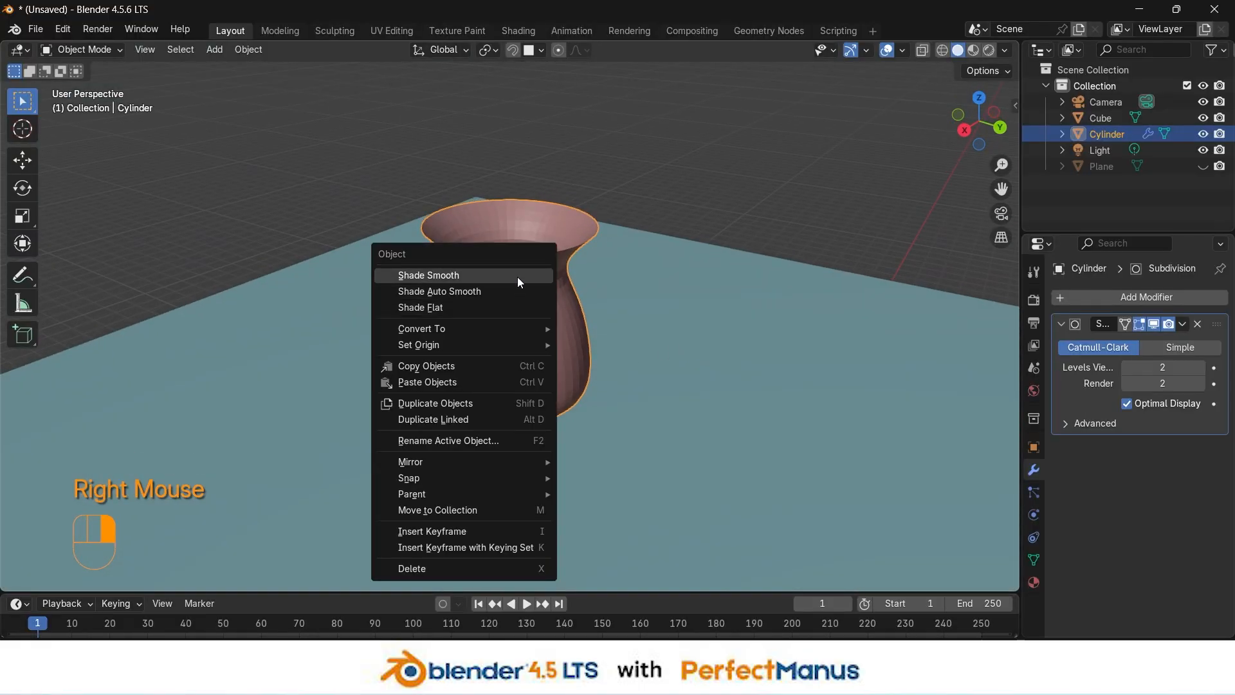
click(517, 277)
middle_drag(676, 298, 641, 320)
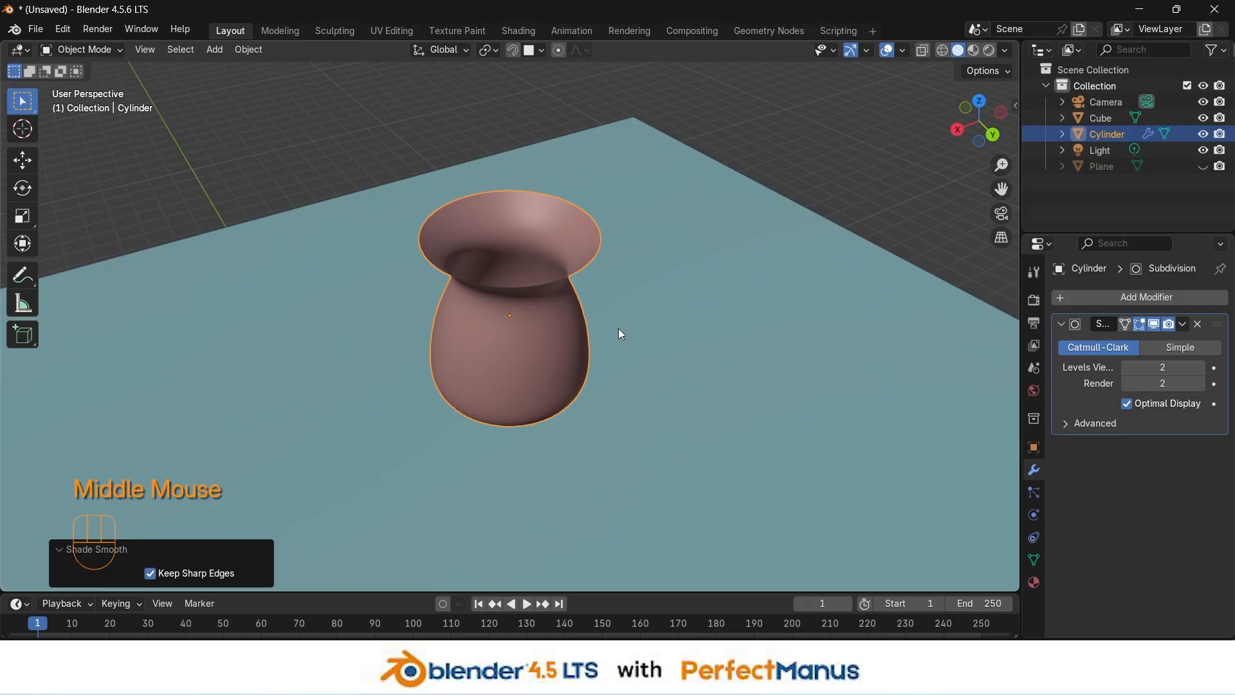
right_click(542, 308)
click(513, 339)
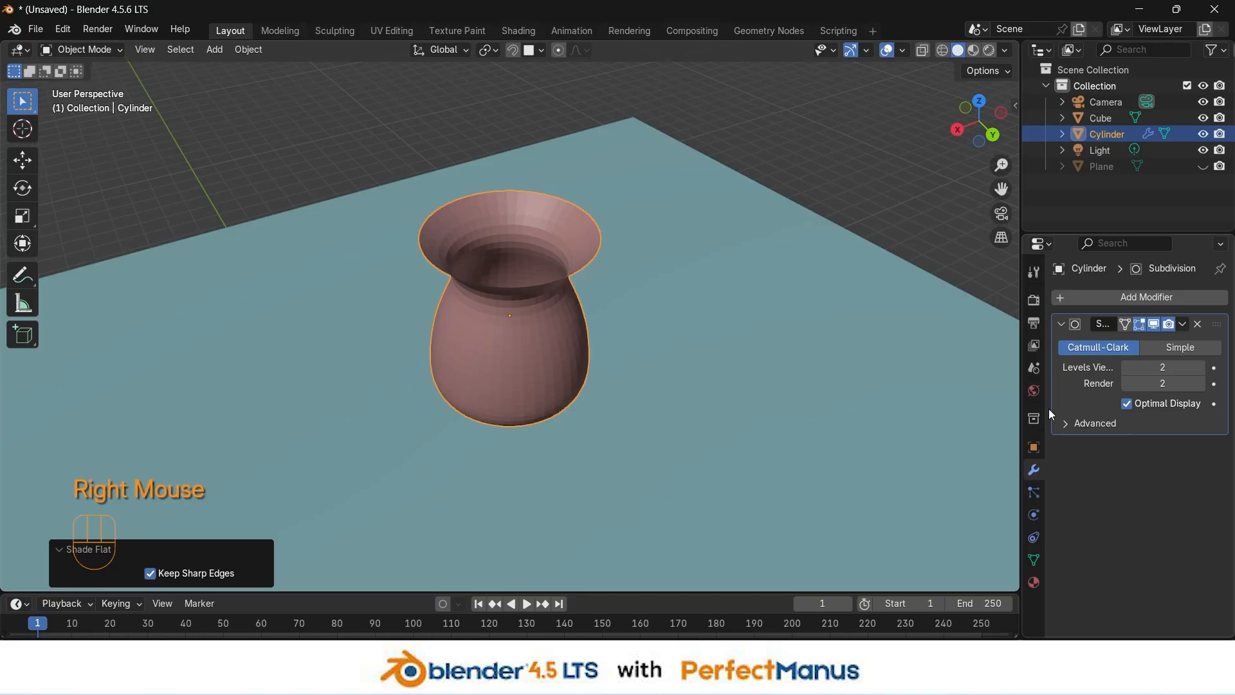
Step: Add a Solidify modifier to the vase after the Subdivision Surface modifier
click(1158, 295)
click(1156, 291)
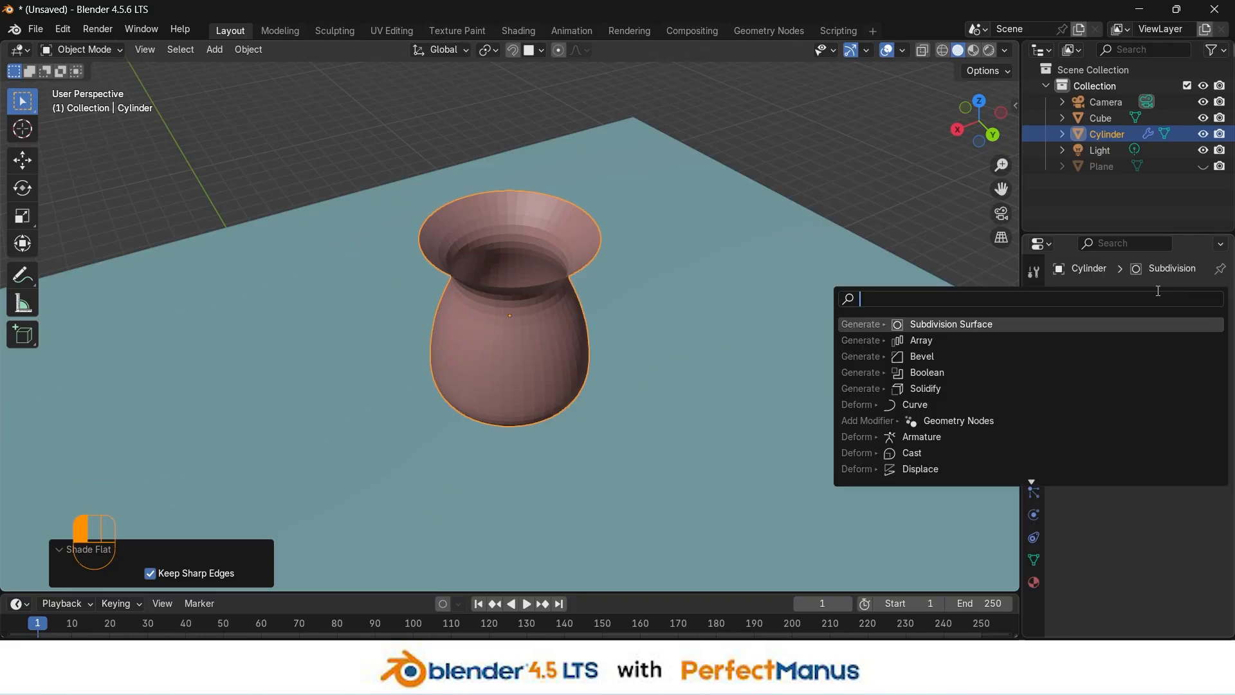
text(sol)
key(Return)
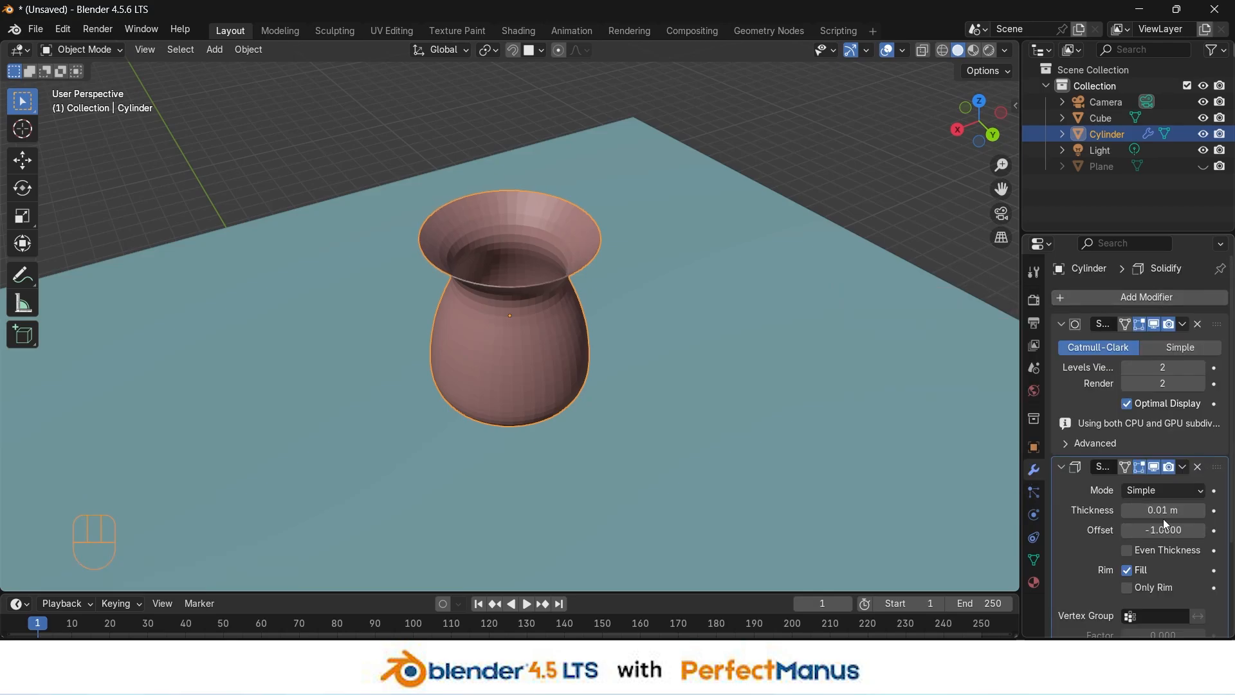
Step: Set the vase's Solidify thickness to 0.06 m and enable Even Thickness, comparing the rim with the option off and on
scroll(658, 343, up, 4)
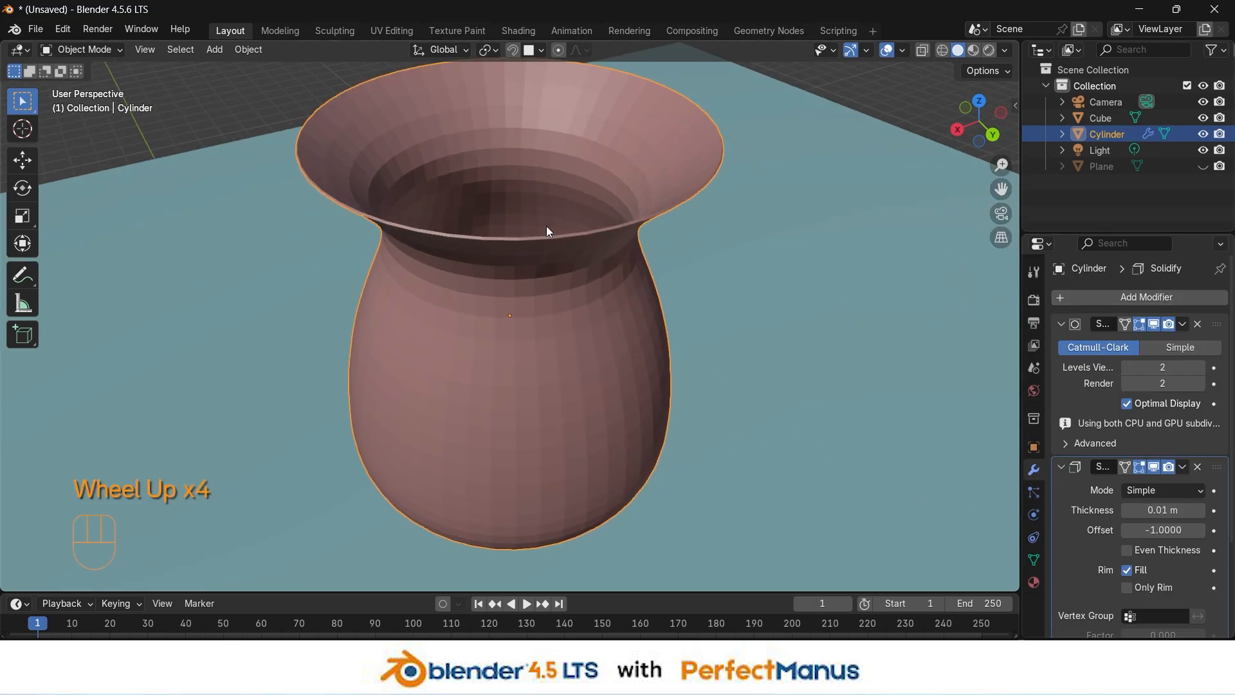
drag(1161, 509, 1117, 505)
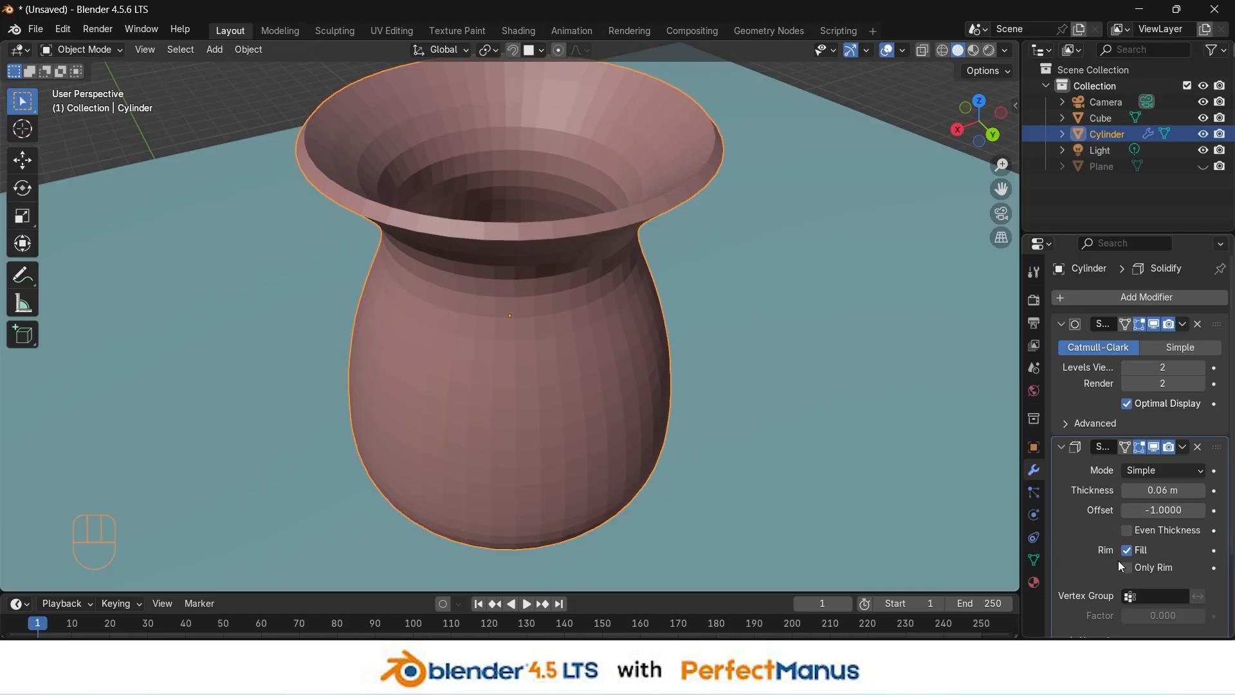
click(1128, 531)
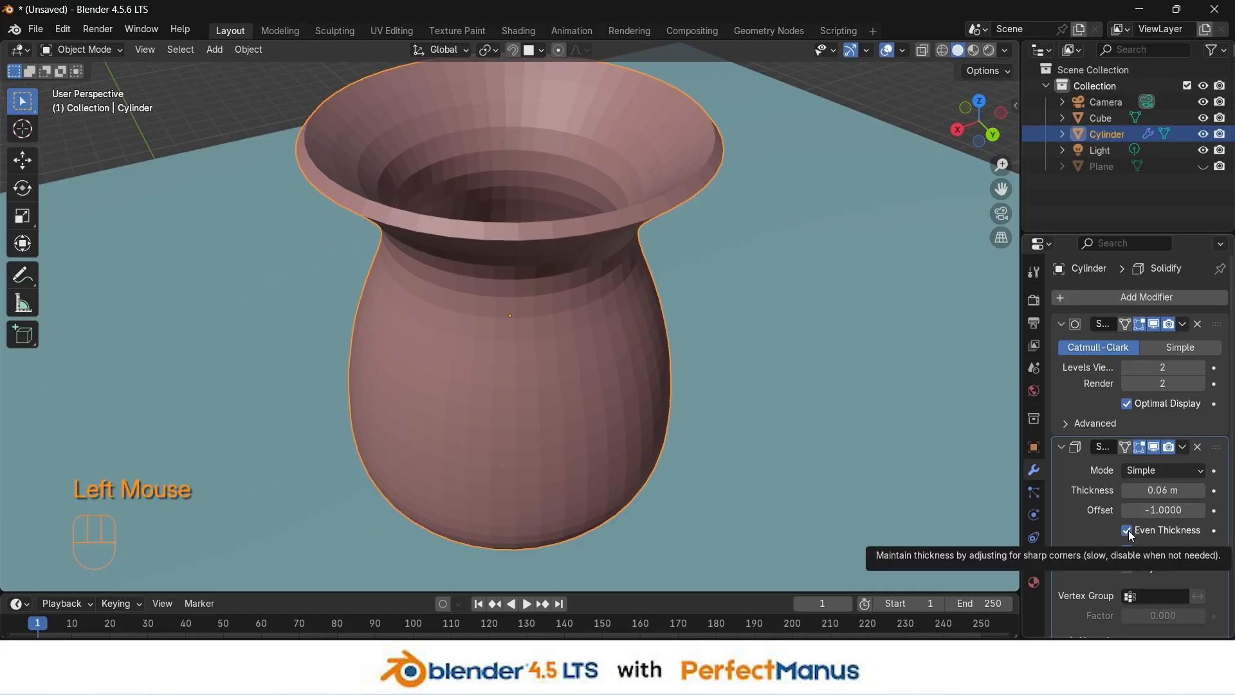
middle_drag(622, 289, 630, 249)
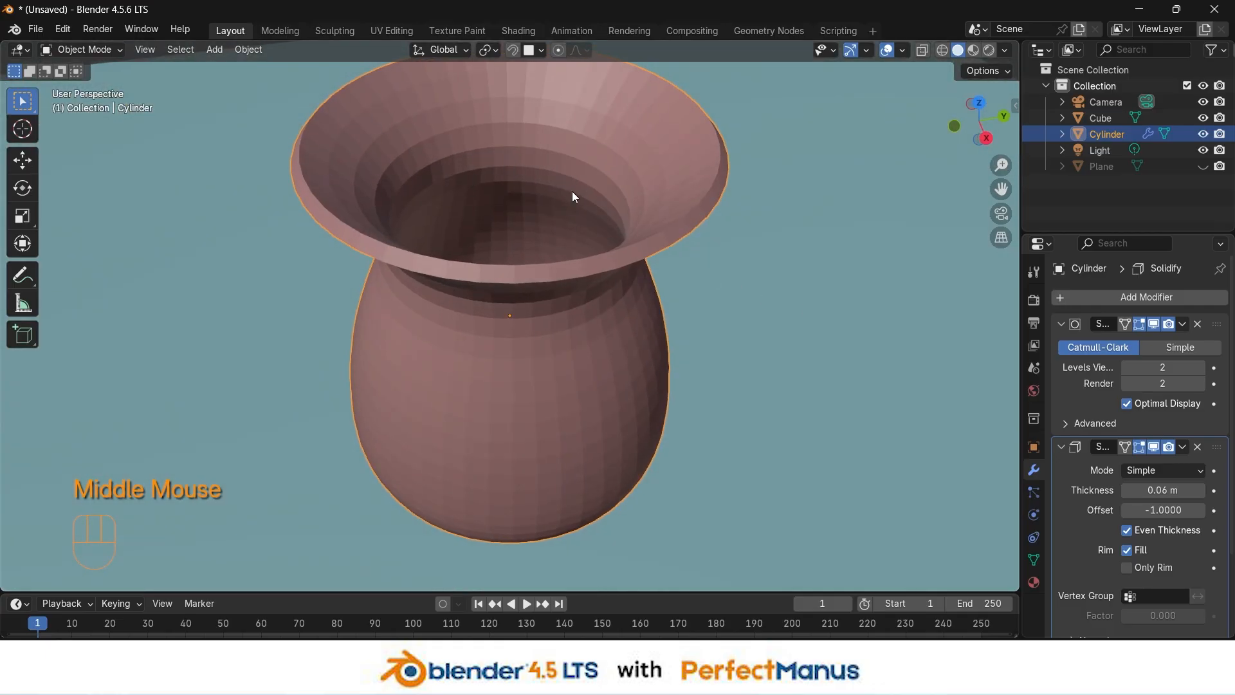
middle_drag(774, 295, 724, 303)
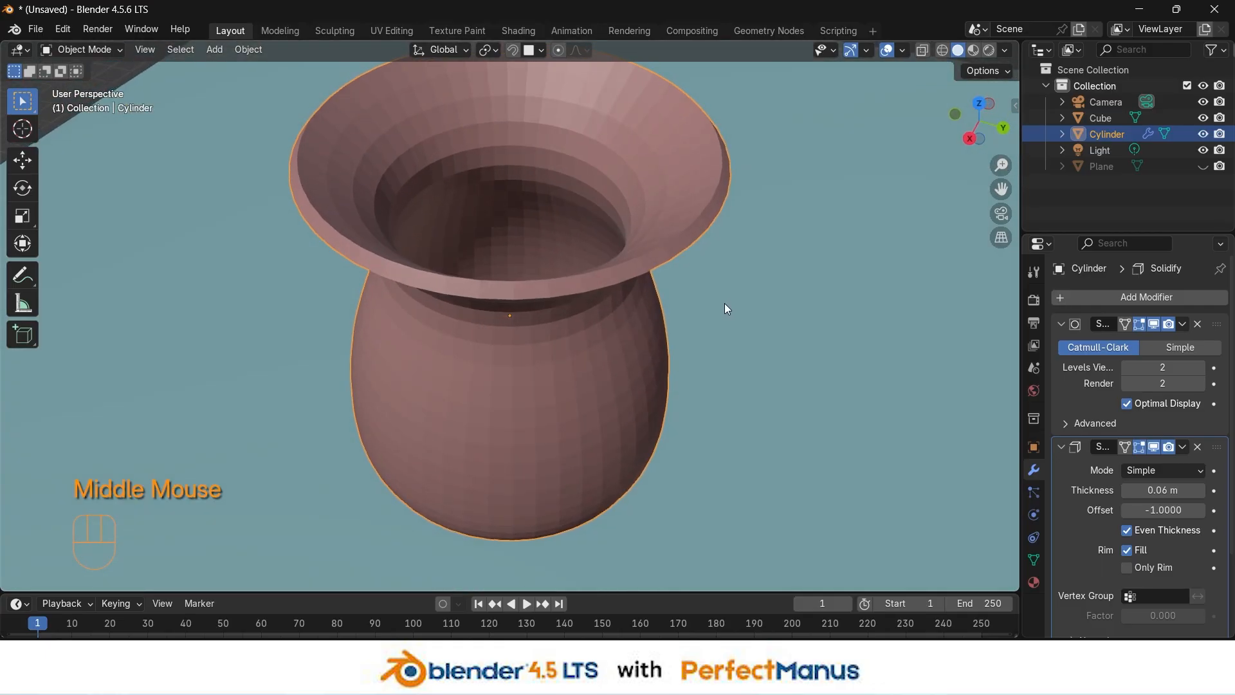
click(1127, 530)
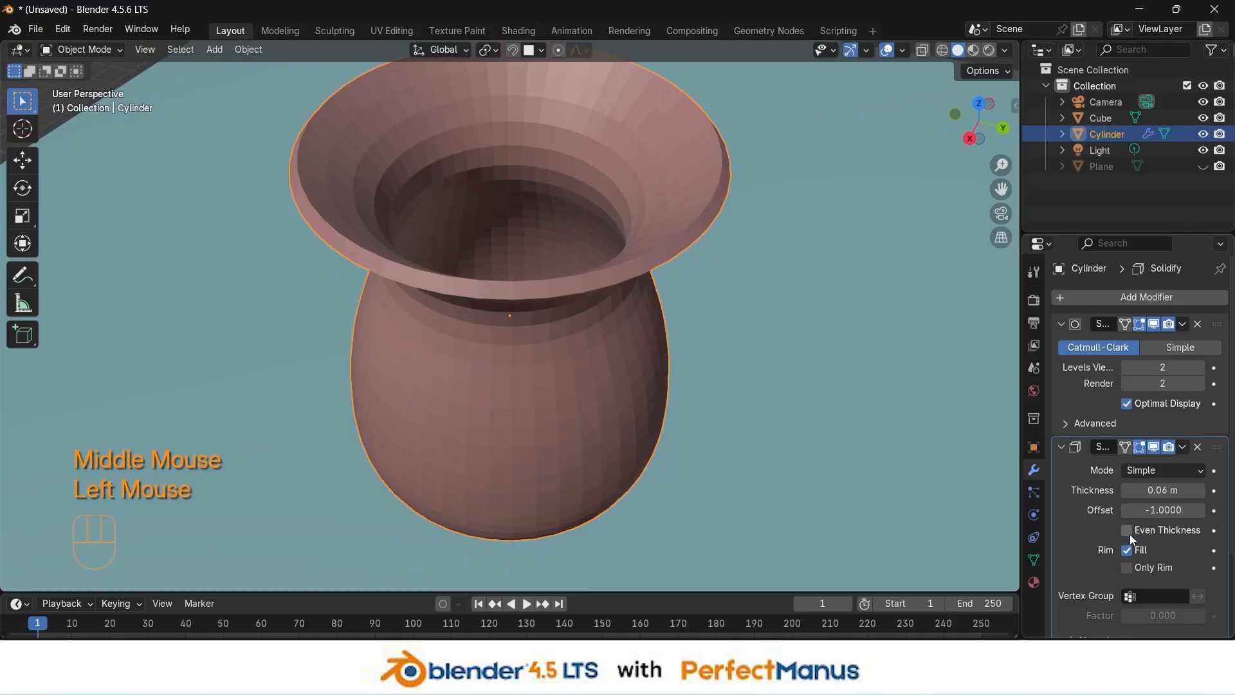
click(1126, 530)
middle_drag(622, 342, 579, 225)
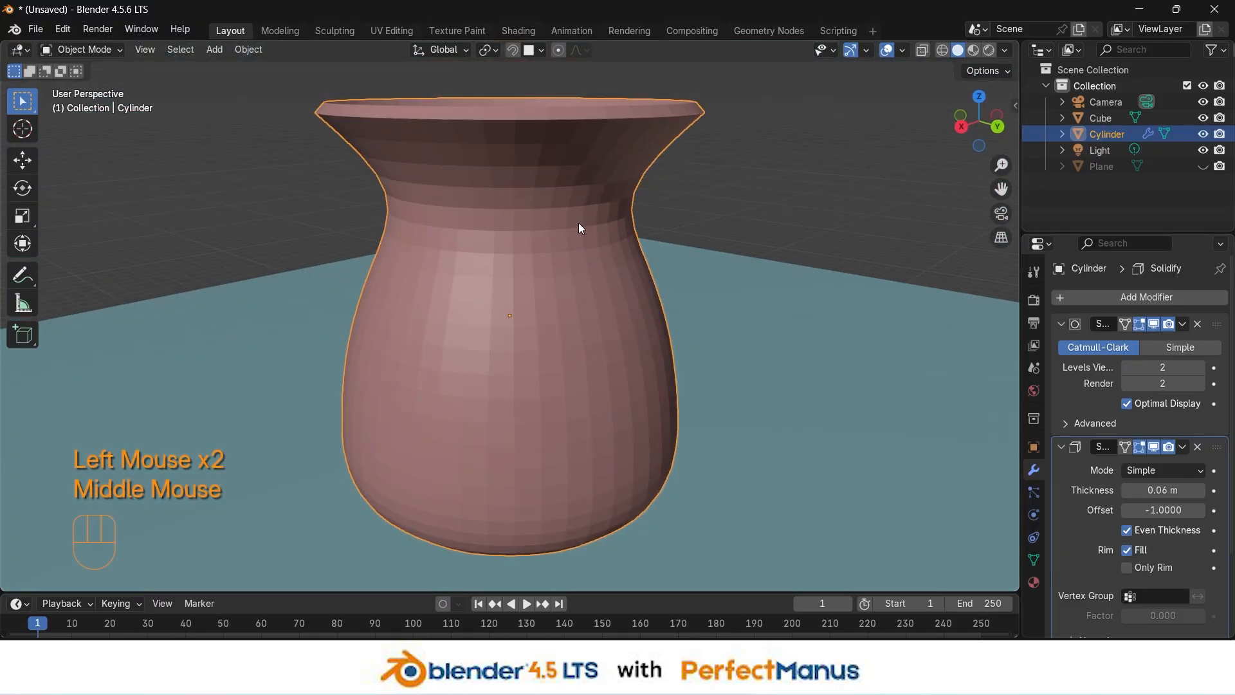
middle_drag(645, 152, 694, 170)
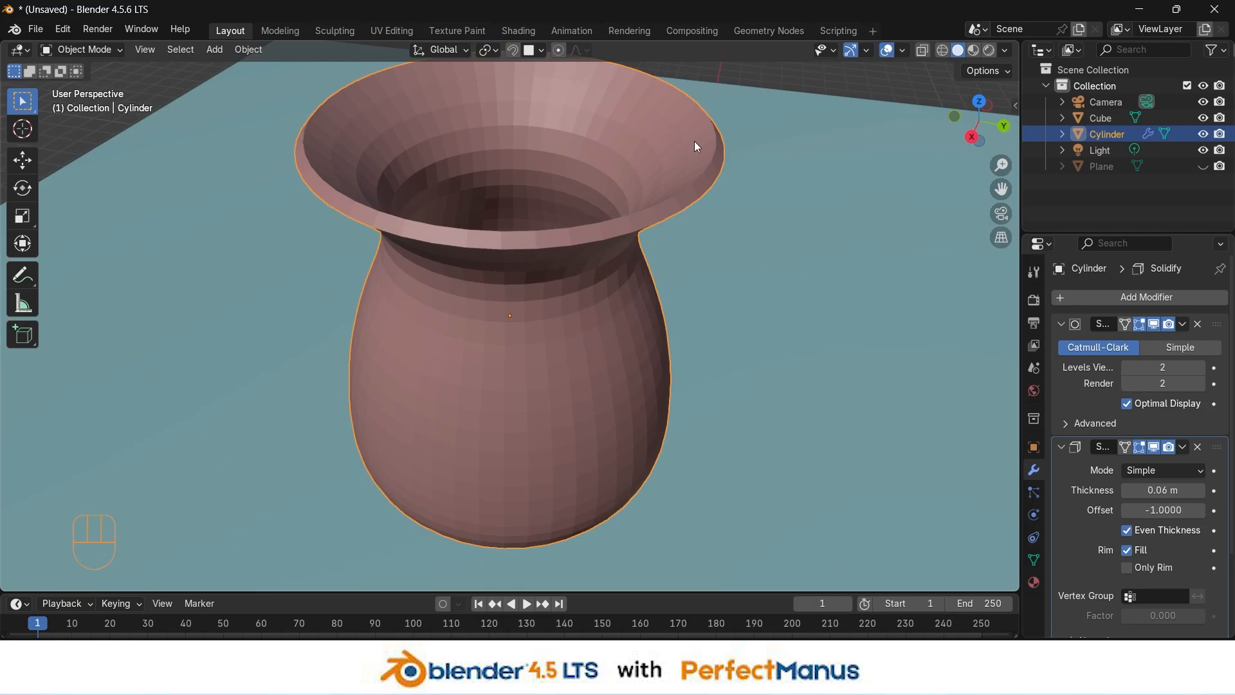
Step: Try the Solidify rim options by switching Fill off and back on, and Only Rim on and back off
click(1128, 554)
click(1128, 555)
middle_drag(682, 309, 695, 132)
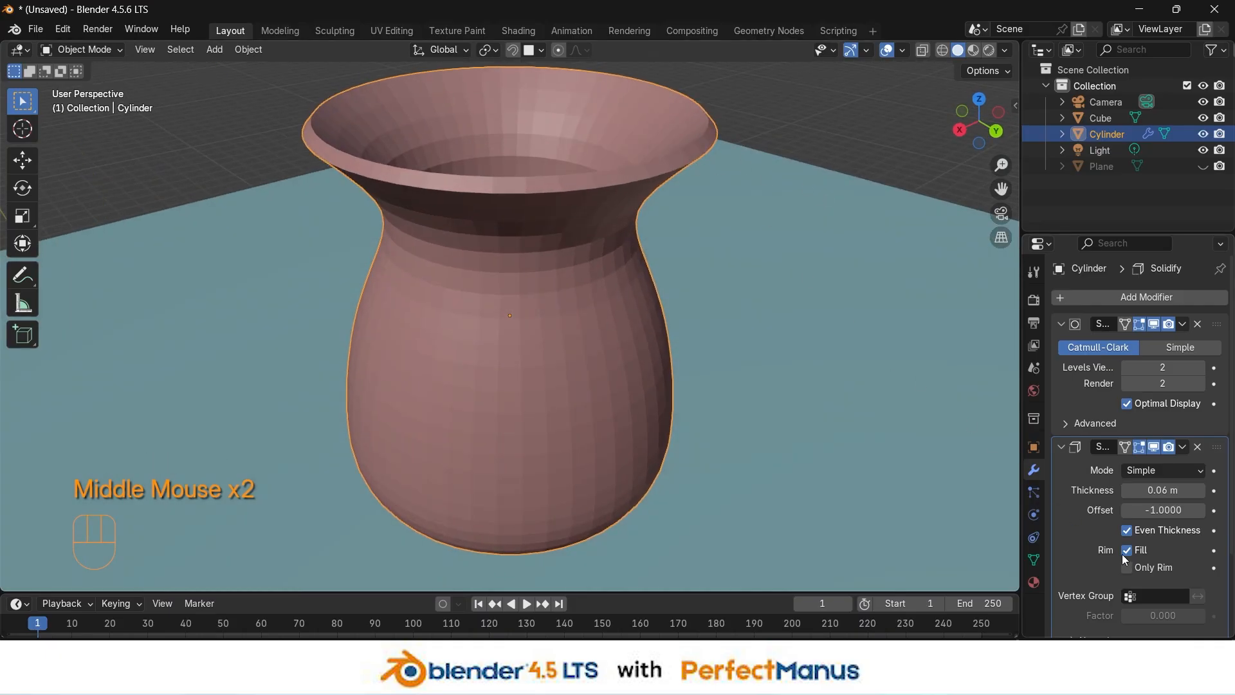
scroll(1163, 542, down, 4)
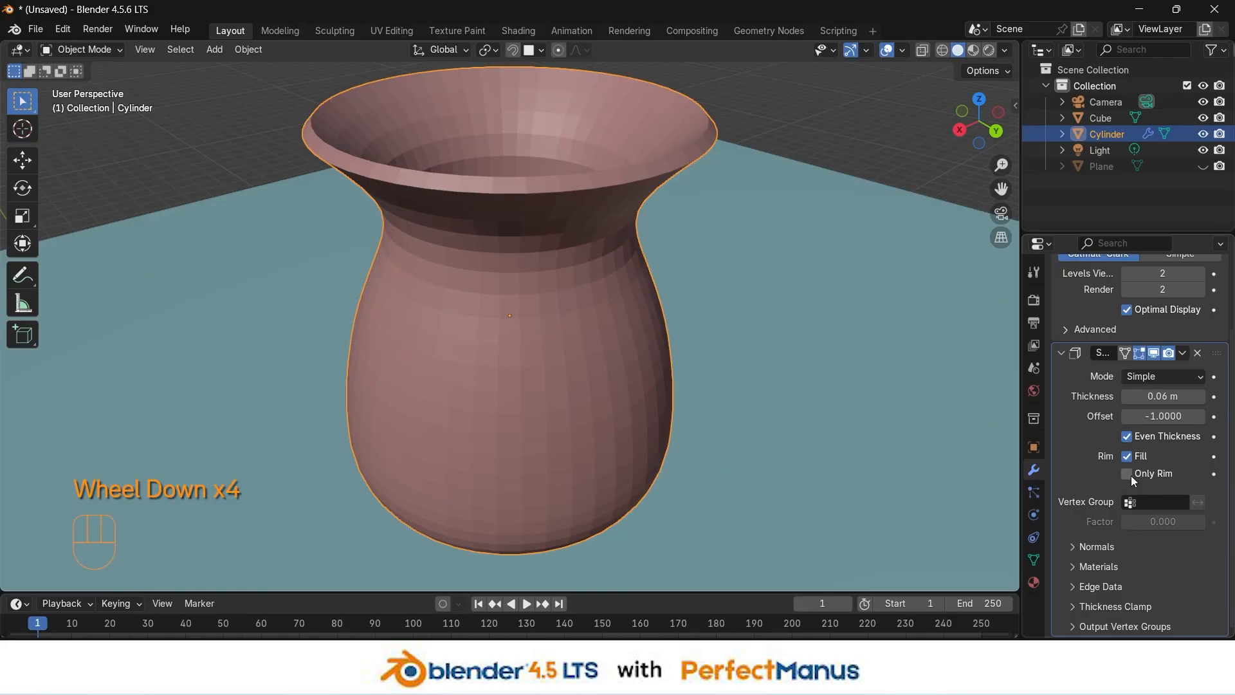
click(1127, 474)
middle_drag(785, 292, 715, 353)
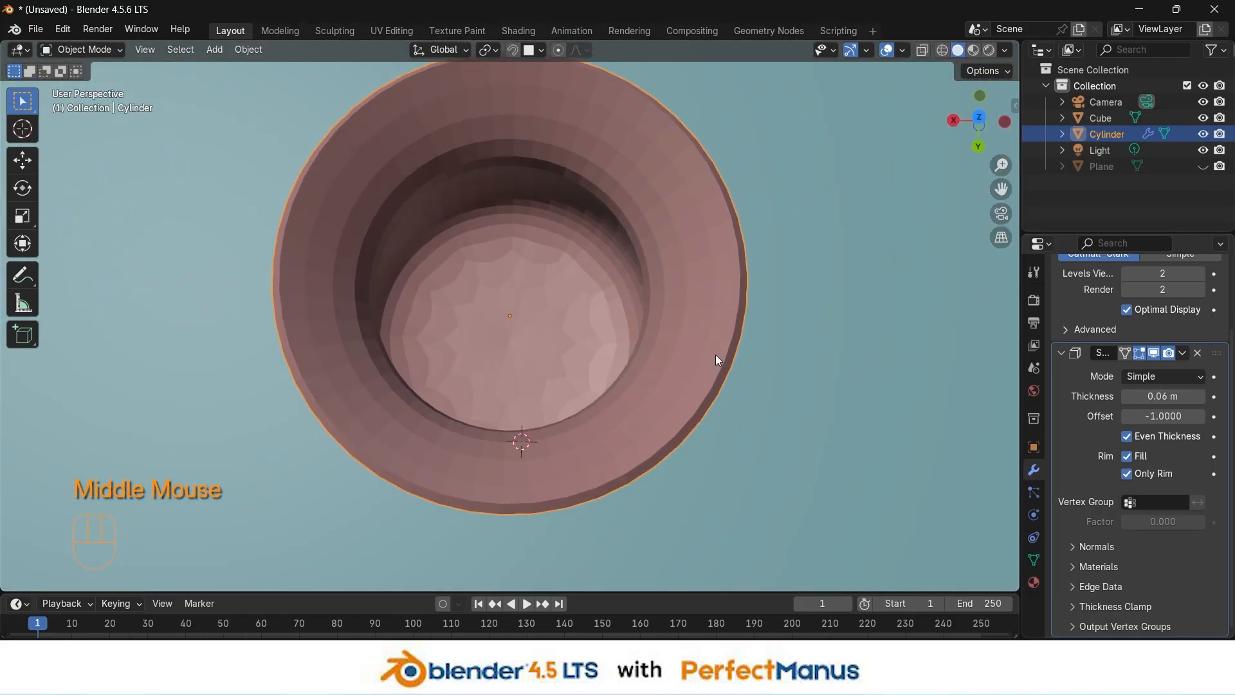
middle_drag(629, 295, 836, 296)
click(1129, 475)
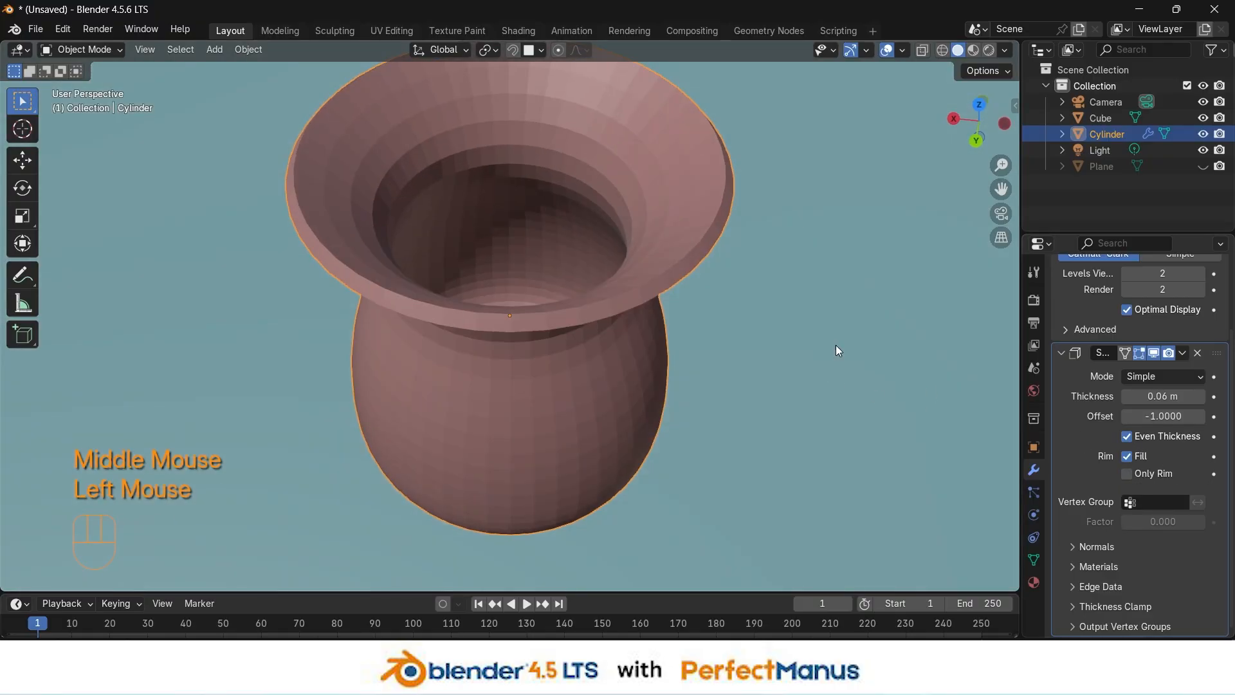
middle_drag(697, 248, 751, 292)
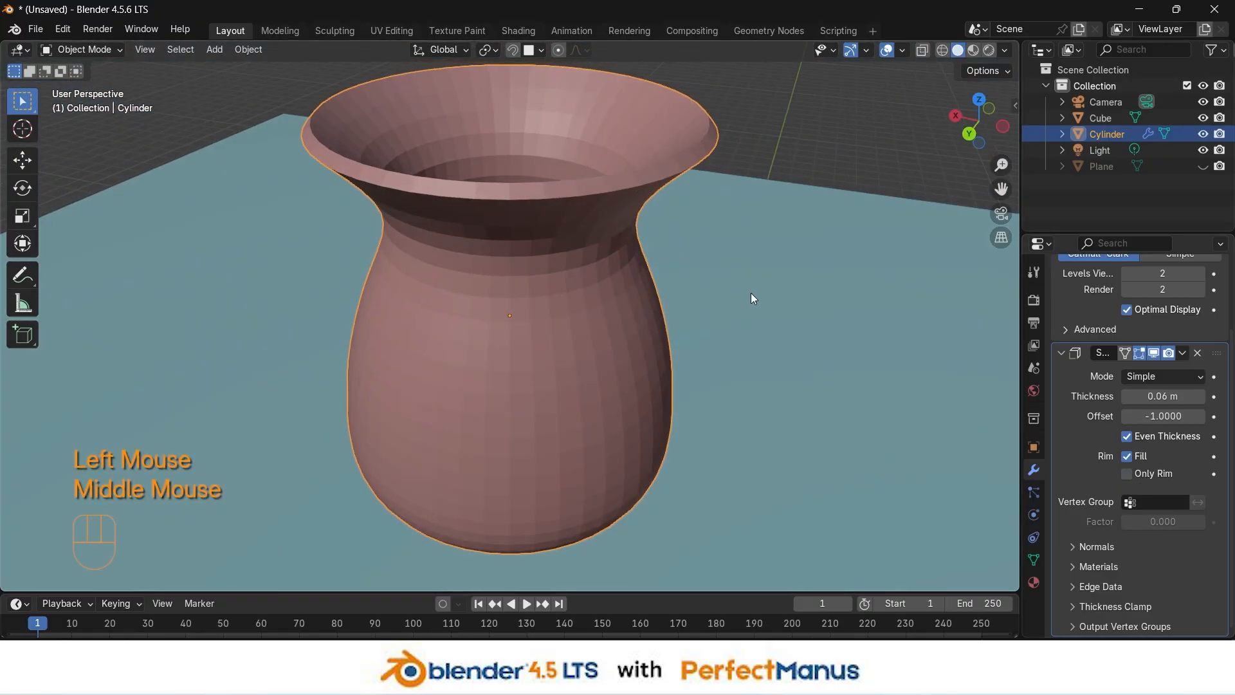
Step: Collapse the Subdivision and Solidify modifier settings and widen the Properties editor to show the modifier names
scroll(766, 296, down, 3)
scroll(1179, 430, up, 6)
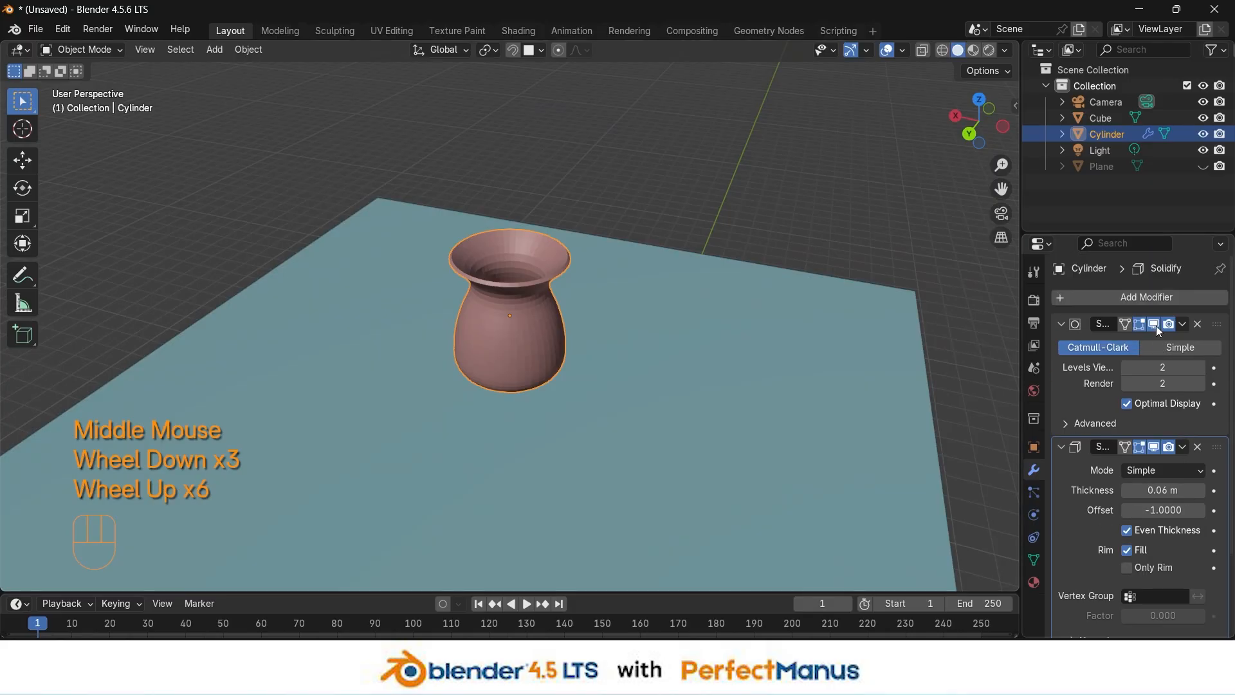
click(1062, 324)
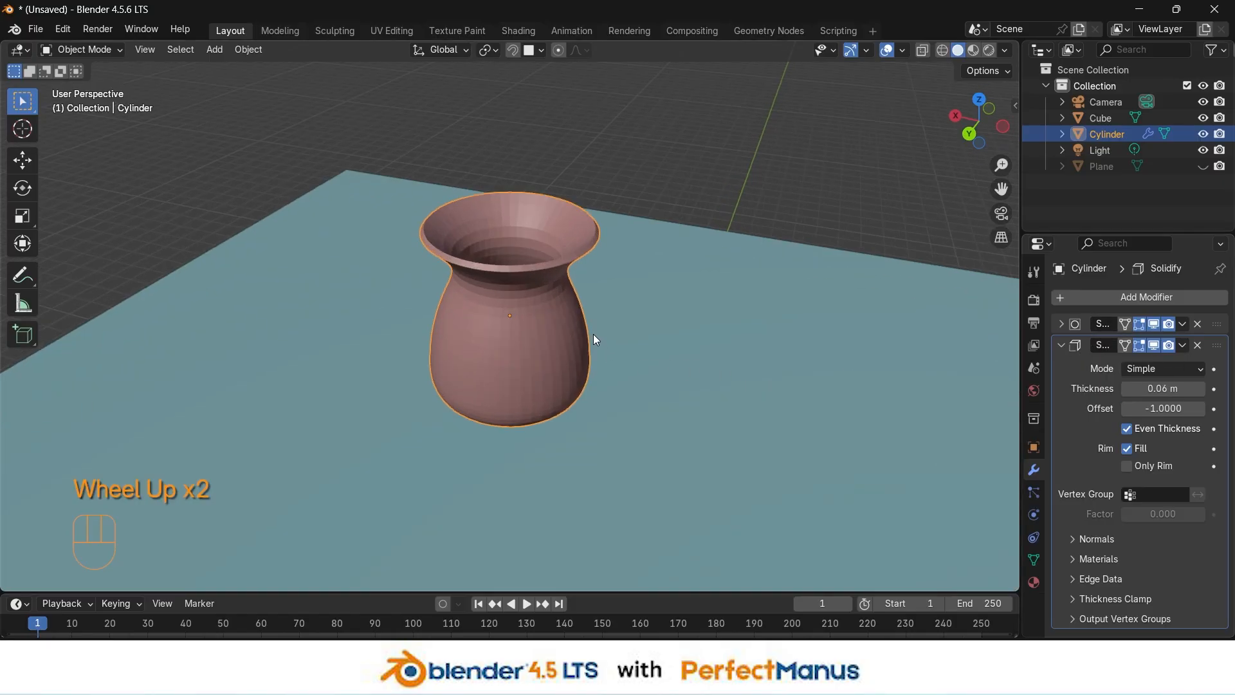
scroll(593, 338, up, 3)
click(1220, 352)
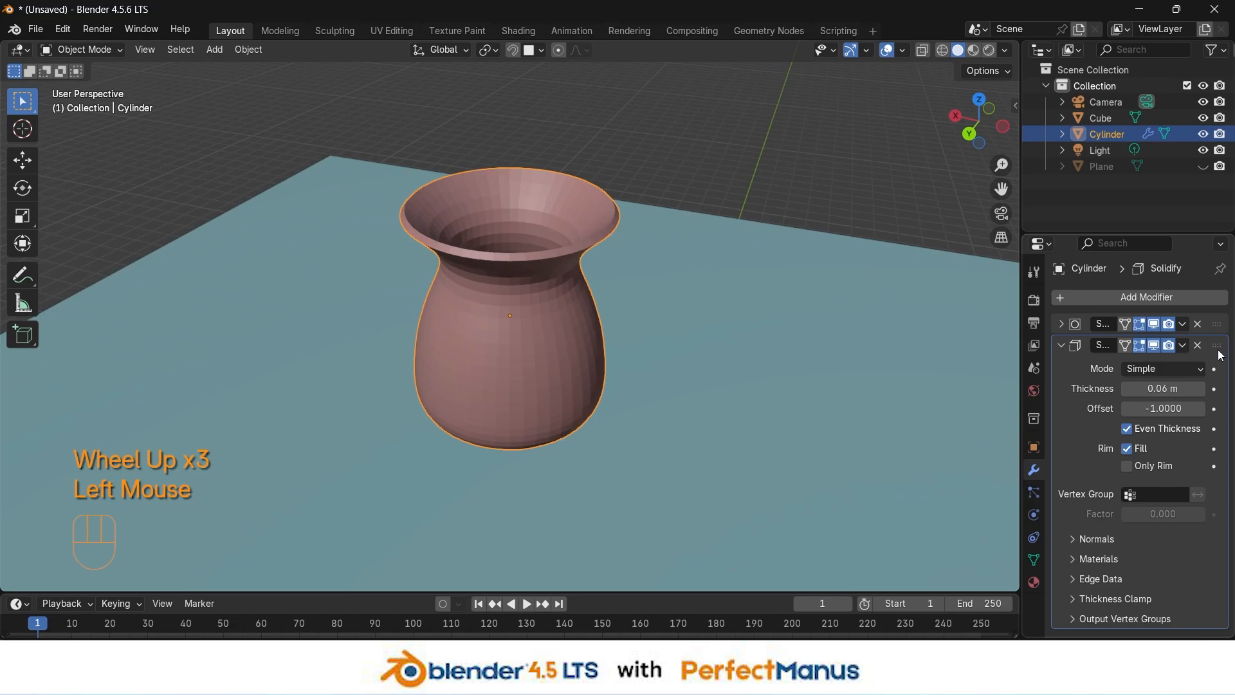
click(1078, 346)
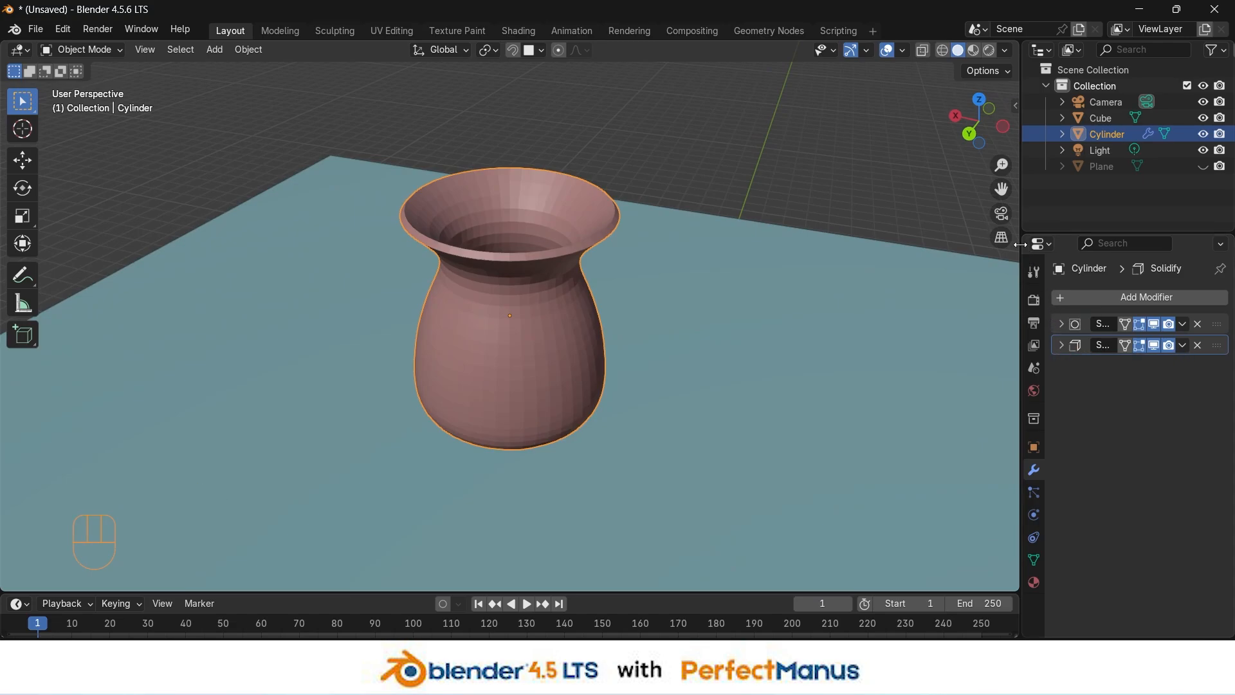
drag(1027, 249, 942, 262)
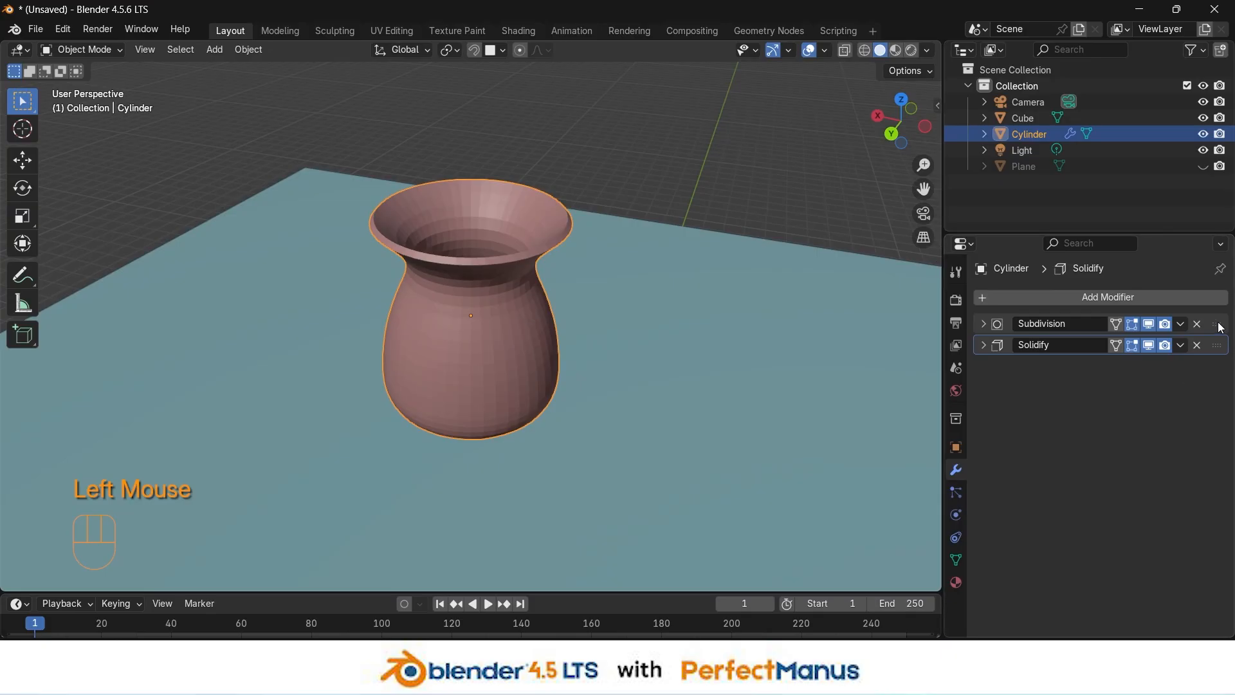
Step: Try placing the Subdivision modifier below Solidify, inspect the vase rim, and restore the original modifier order
drag(1219, 323, 1224, 366)
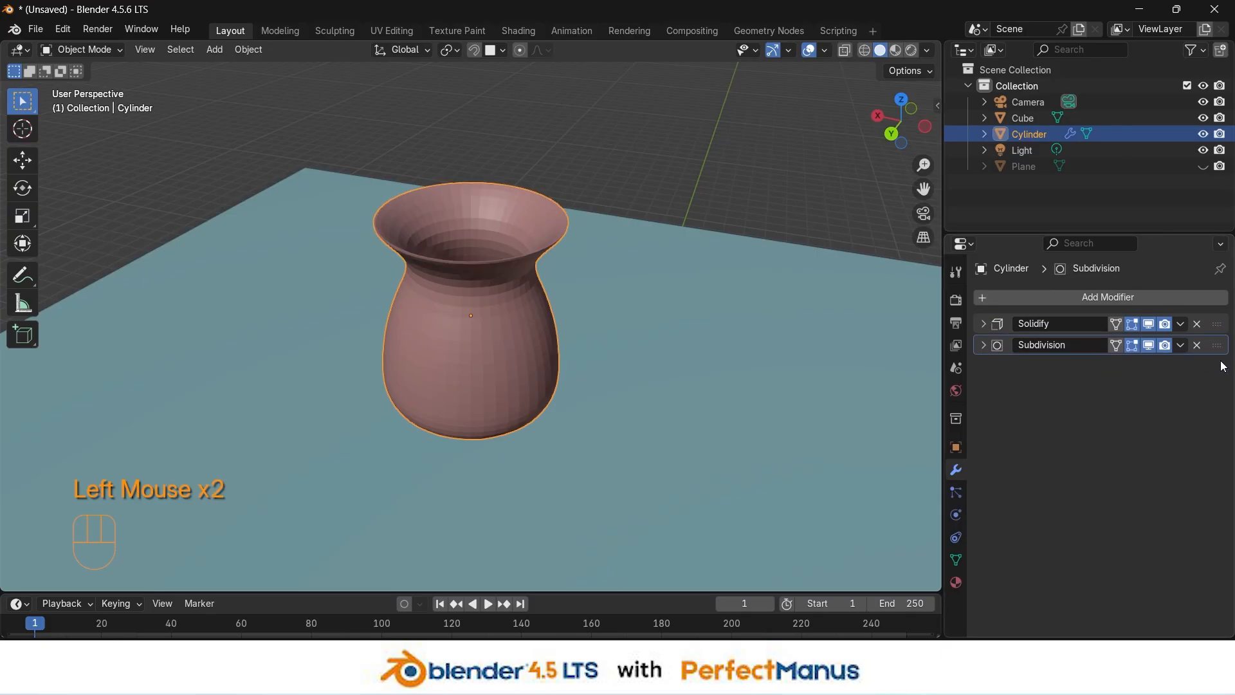
scroll(526, 267, up, 4)
middle_drag(641, 260, 687, 299)
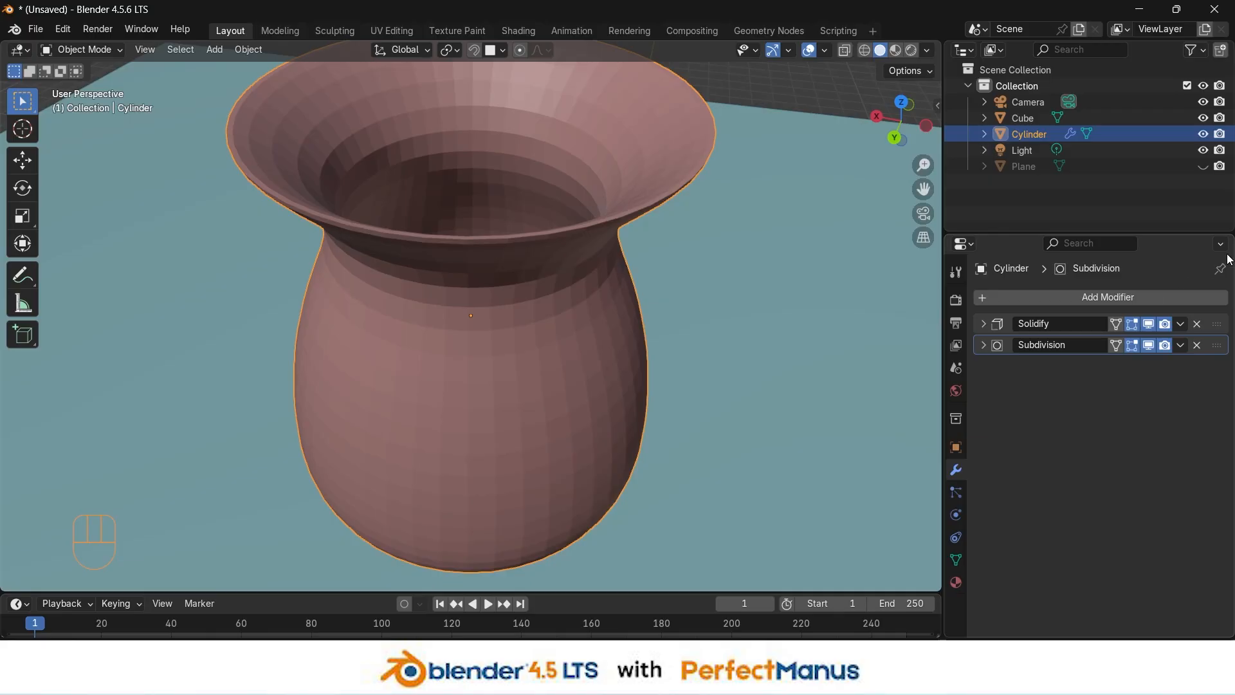
drag(1217, 349, 1222, 323)
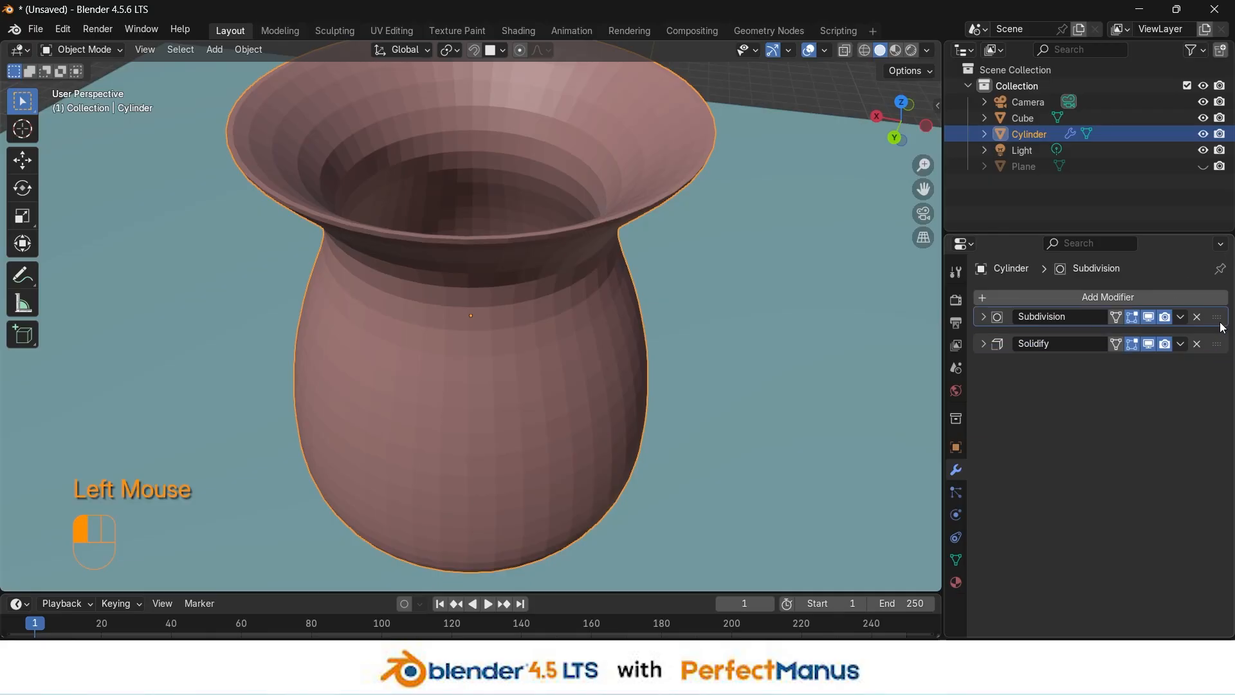
scroll(625, 309, down, 2)
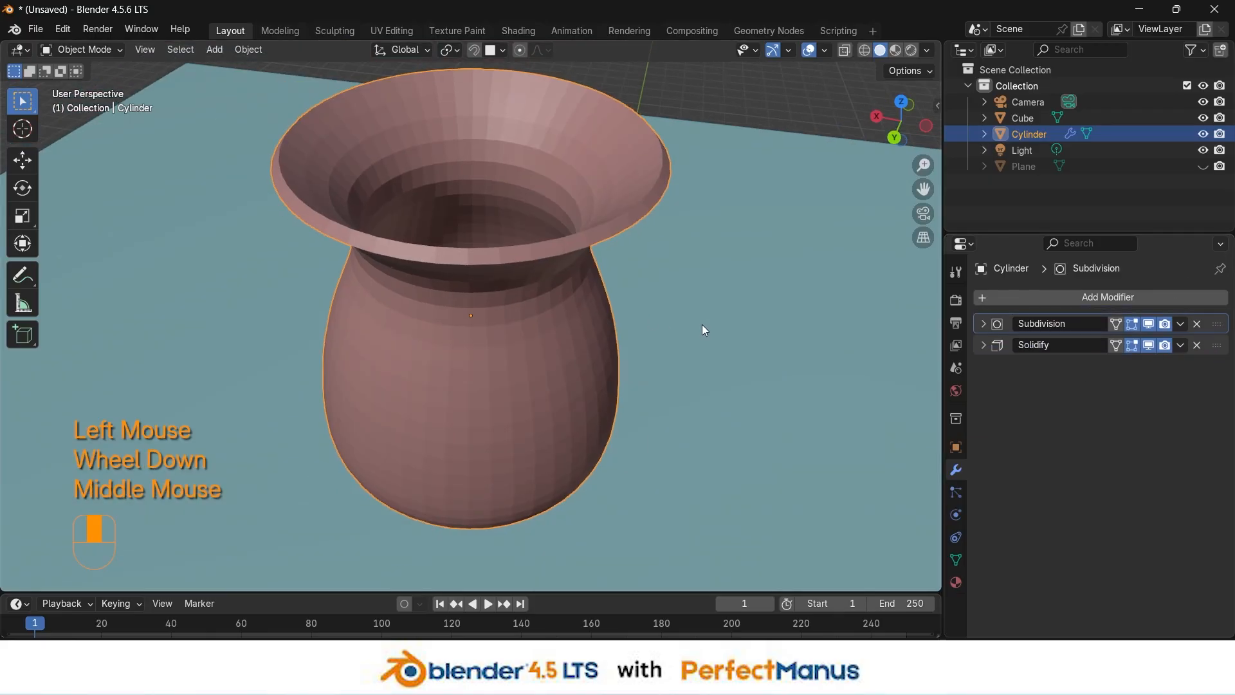
middle_drag(701, 324, 682, 287)
scroll(682, 287, down, 5)
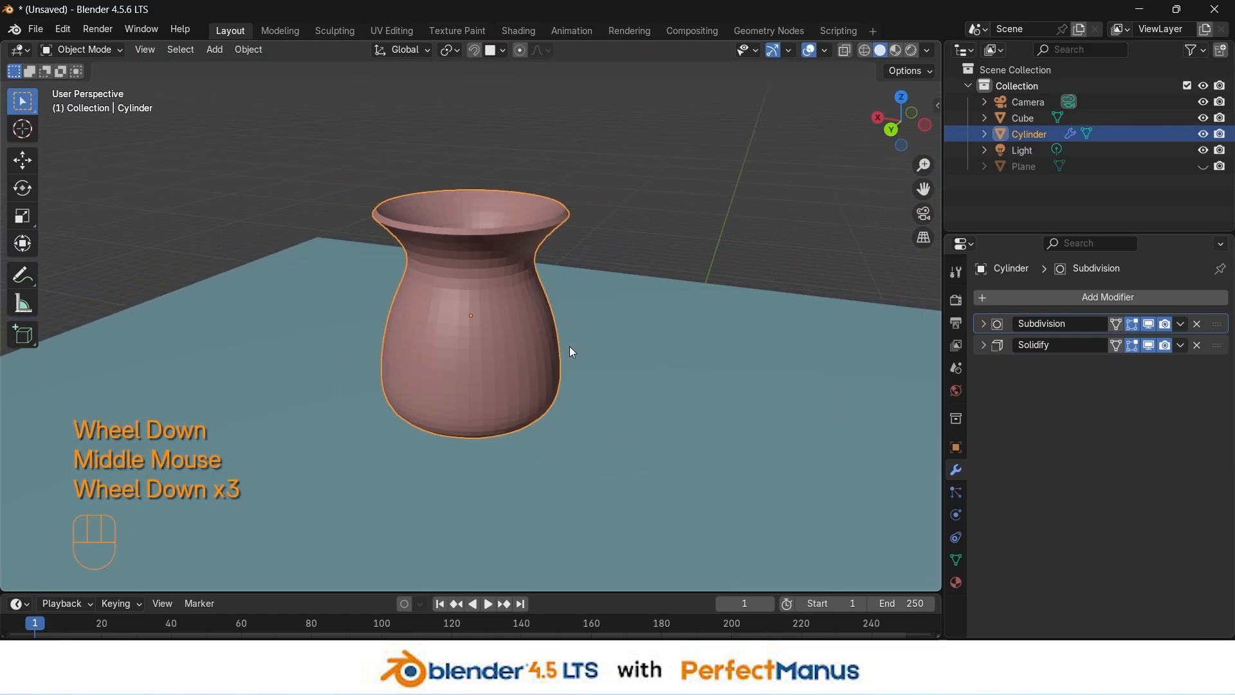
scroll(499, 303, down, 3)
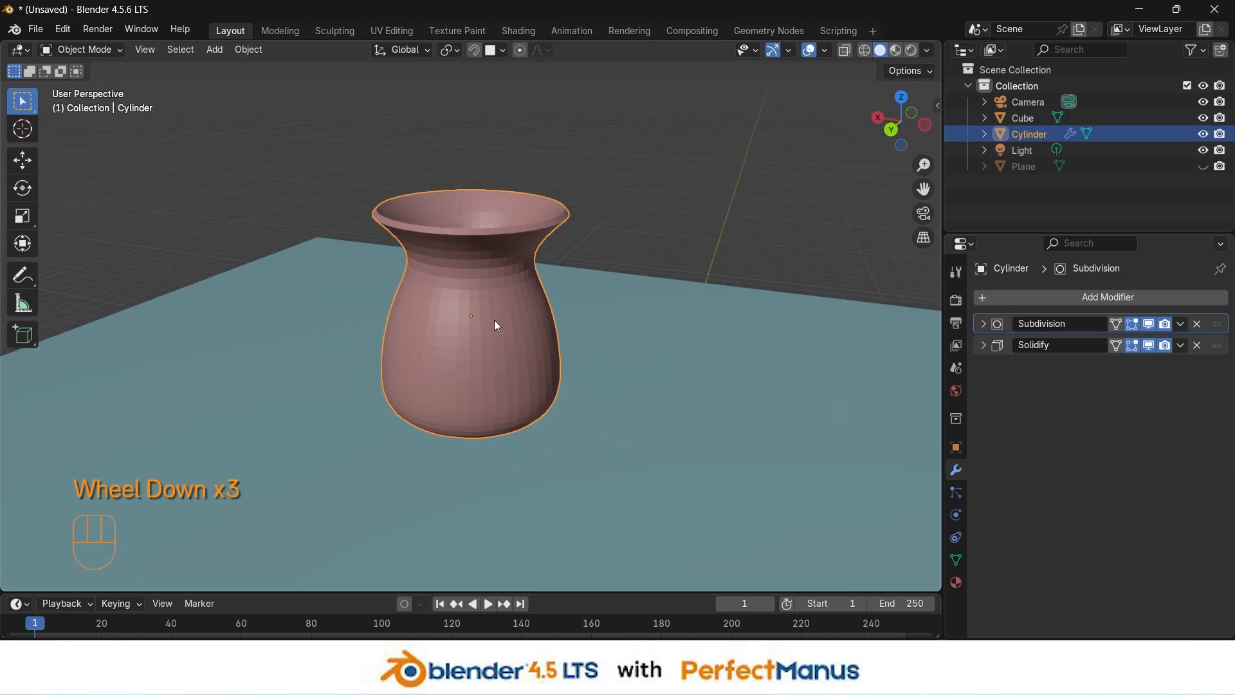
Step: Apply smooth shading to the vase with both modifiers active
right_click(498, 325)
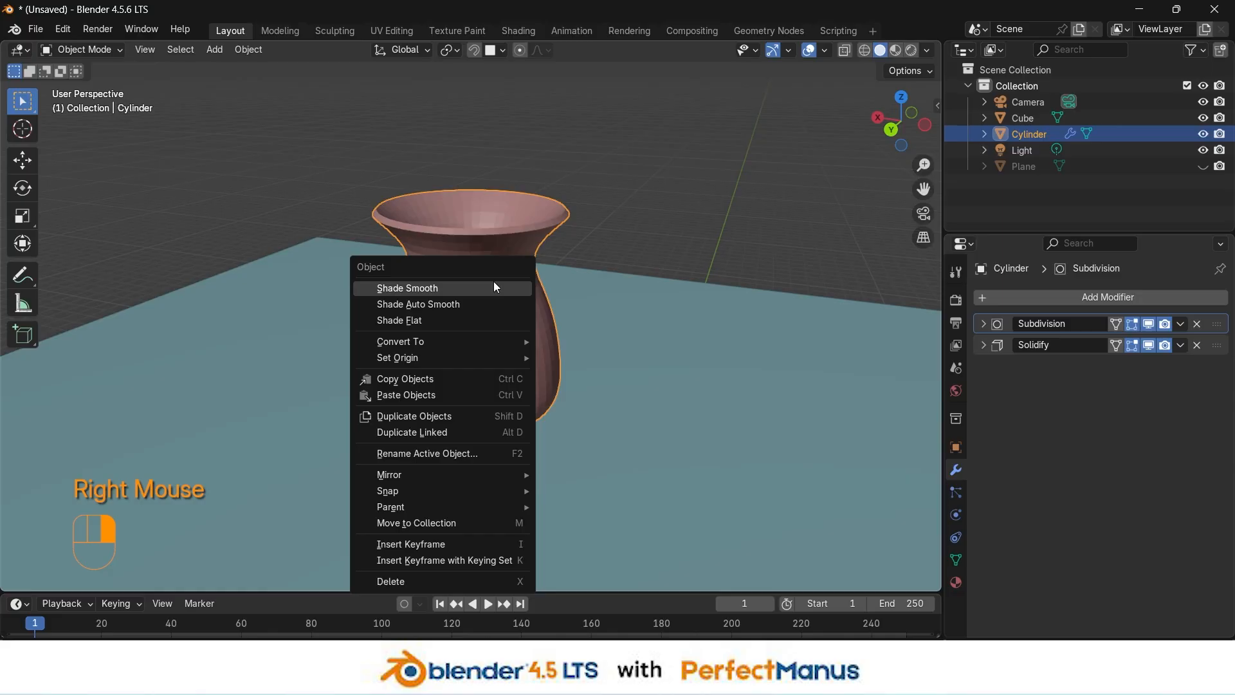
click(496, 290)
mouse_move(637, 288)
middle_down()
mouse_move(630, 328)
mouse_move(637, 290)
middle_up()
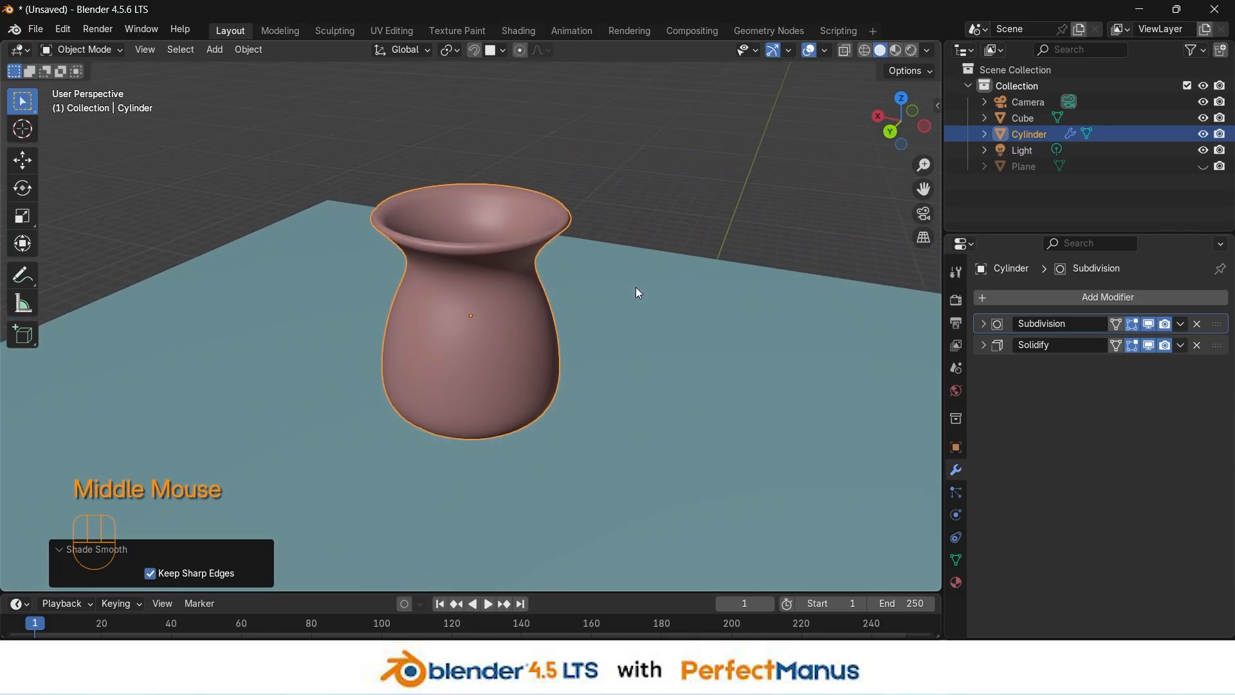
Step: Disable the Solidify and Subdivision modifiers in the viewport and shade the vase flat
click(1149, 344)
click(1149, 325)
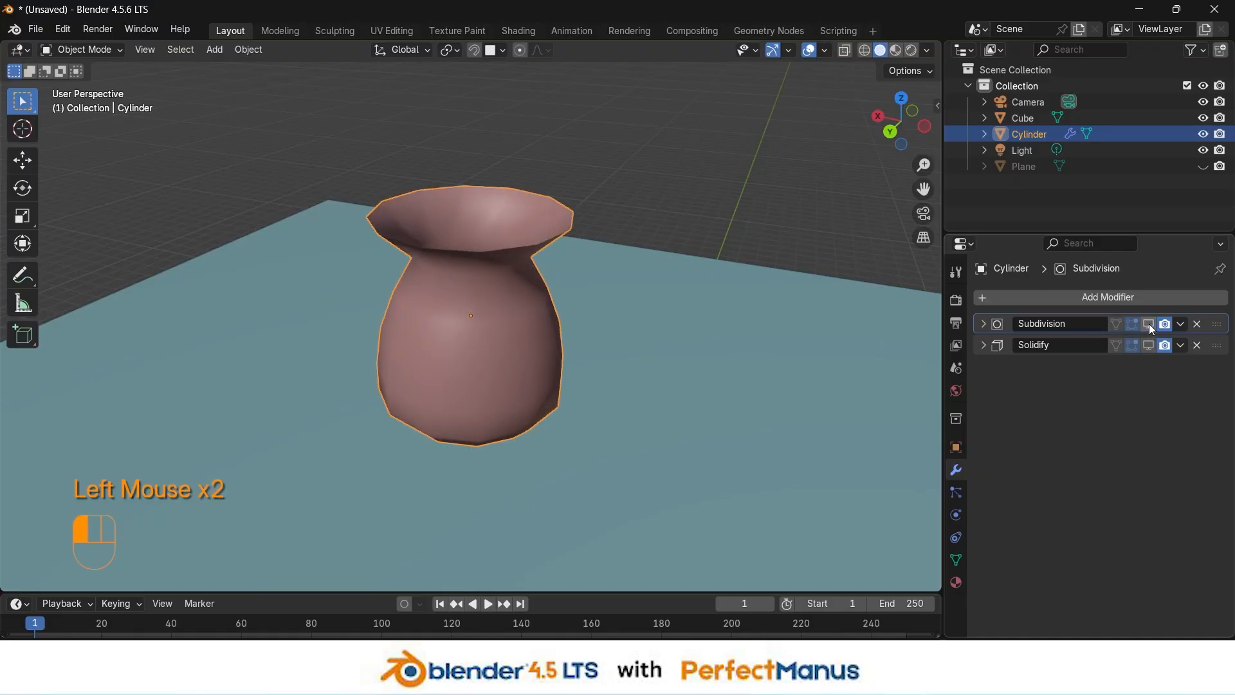
right_click(381, 366)
click(349, 376)
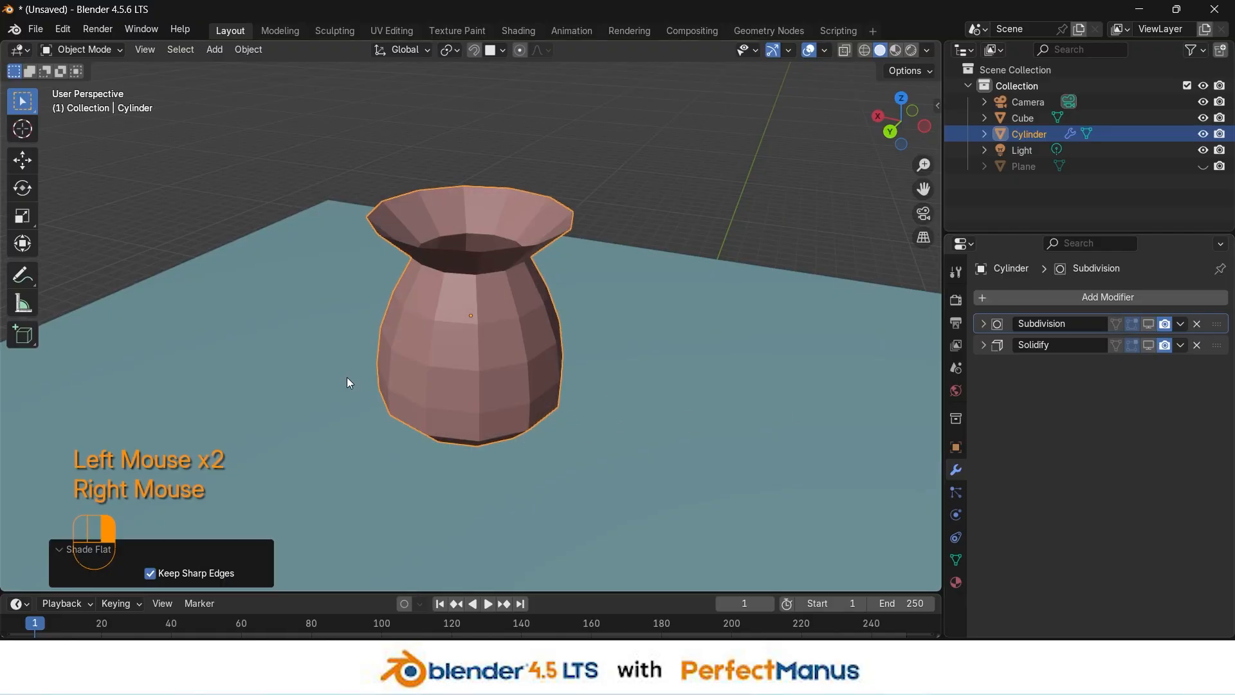
middle_drag(635, 410, 614, 384)
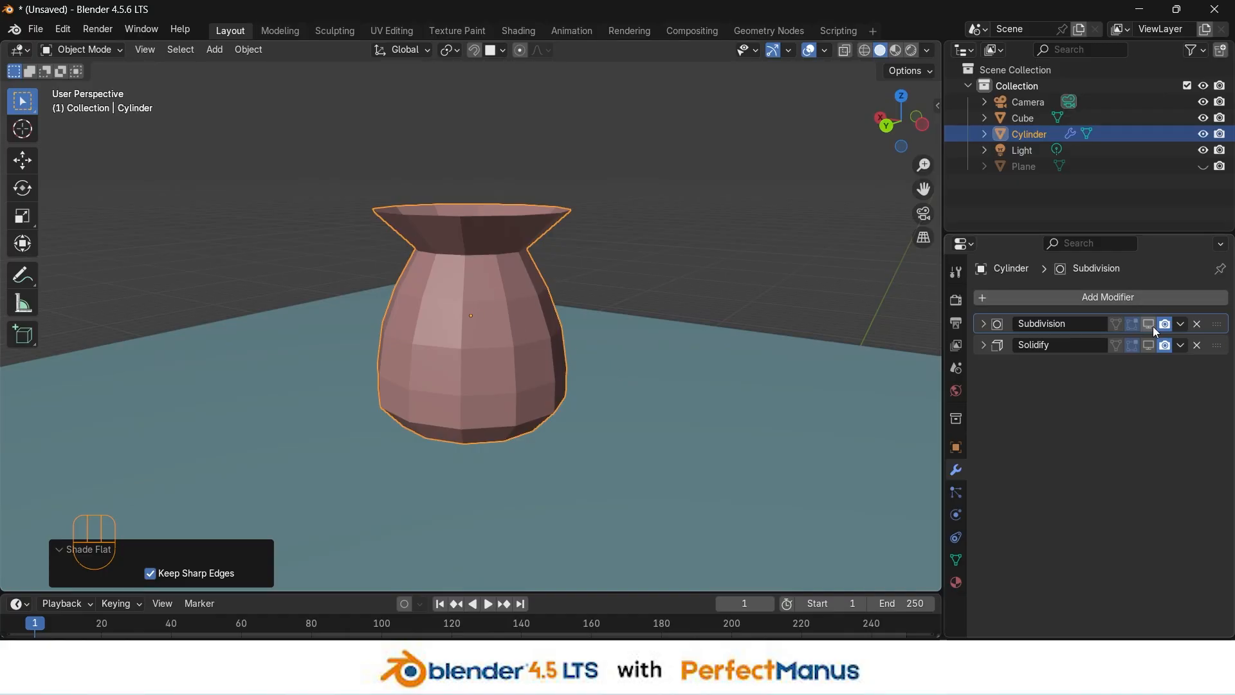
Step: Add a Bevel modifier to the vase below Solidify and compare its effect with the base mesh in Edit Mode
click(1124, 297)
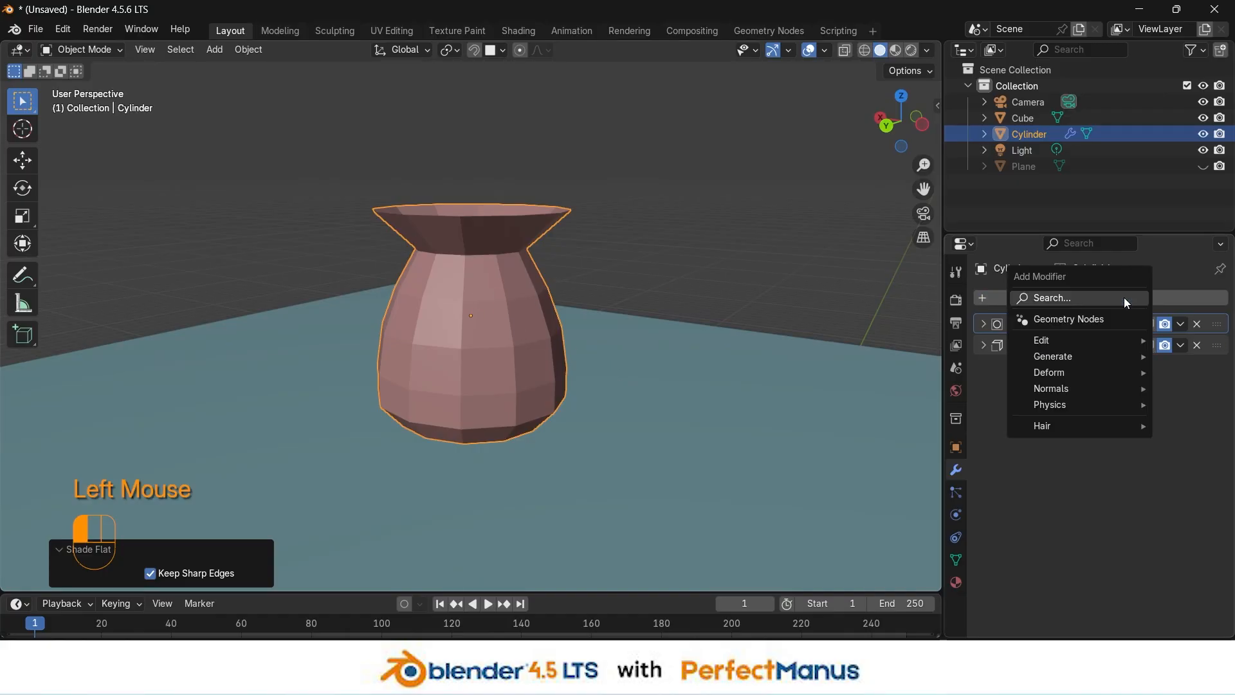
click(1124, 297)
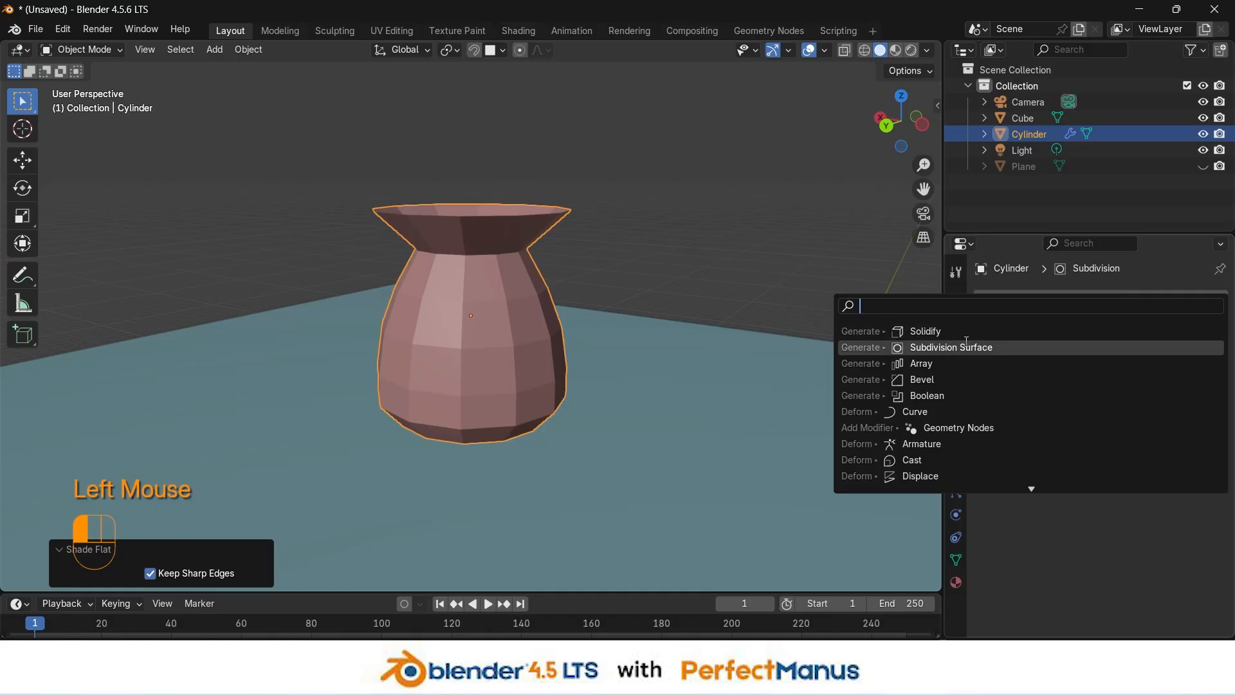
click(942, 380)
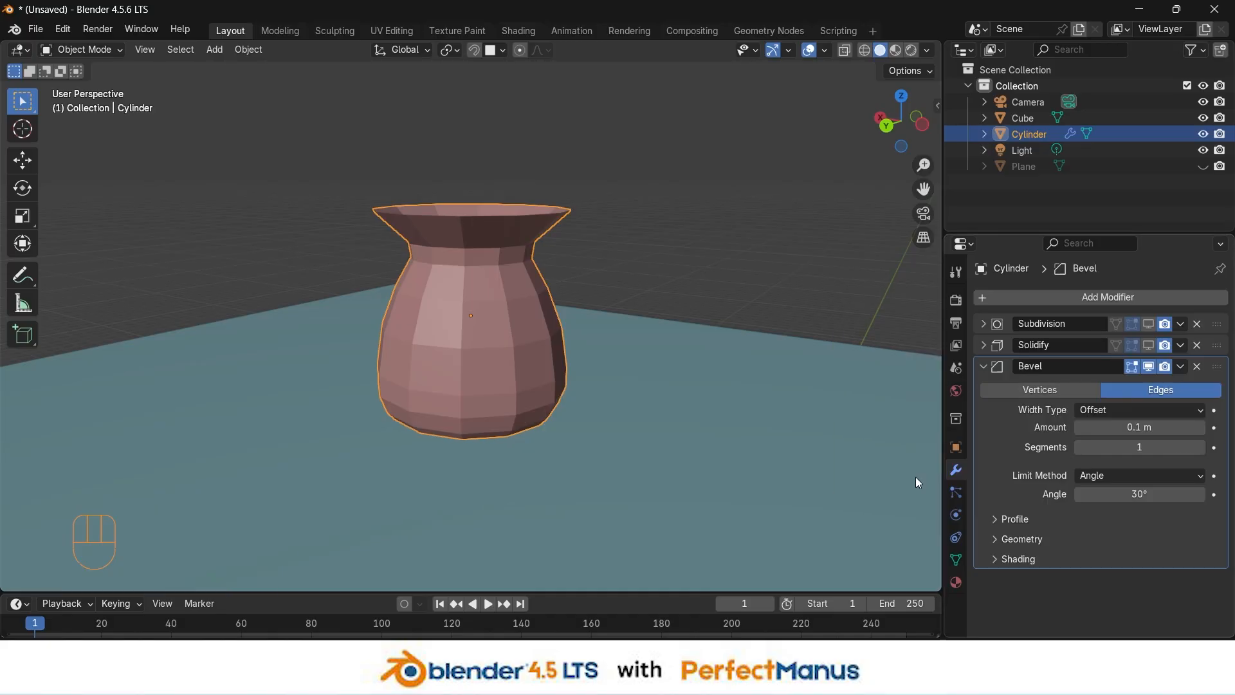
key(Tab)
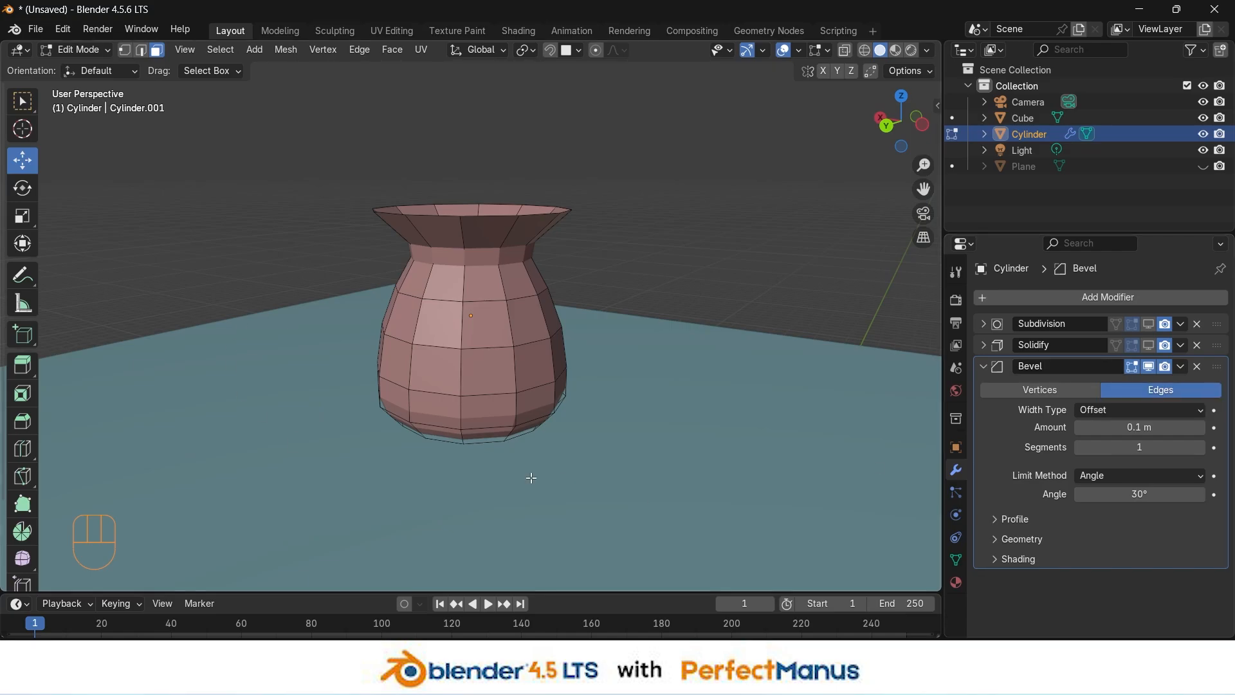
key(Tab)
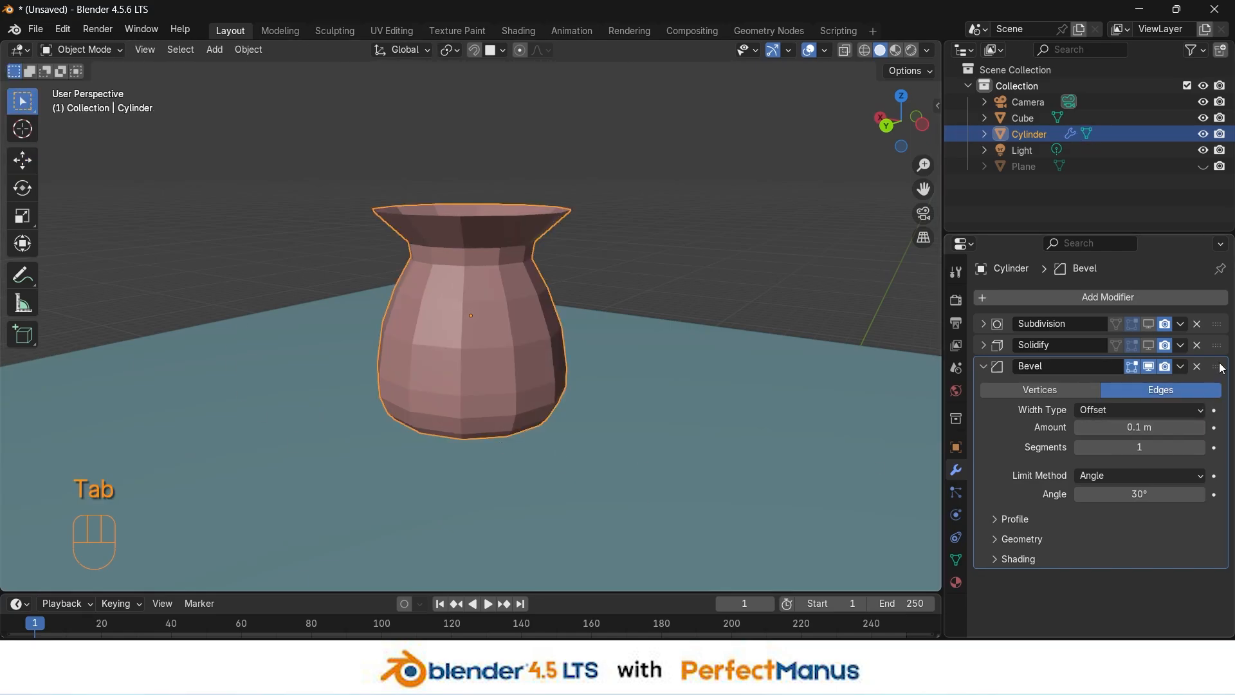
drag(1216, 366, 1203, 422)
middle_drag(572, 351, 593, 391)
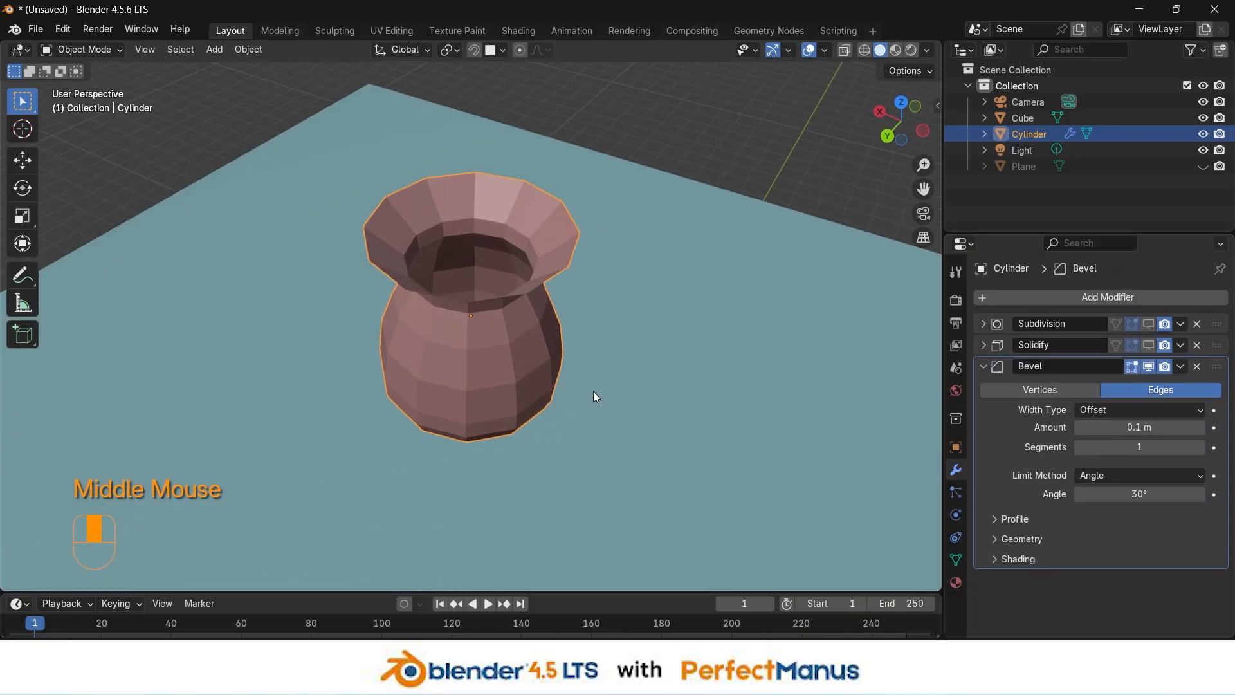
Step: Move the vase's Bevel modifier above Subdivision and Solidify, and re-enable both of those modifiers in the viewport
scroll(549, 239, down, 1)
scroll(566, 235, up, 6)
scroll(600, 234, down, 2)
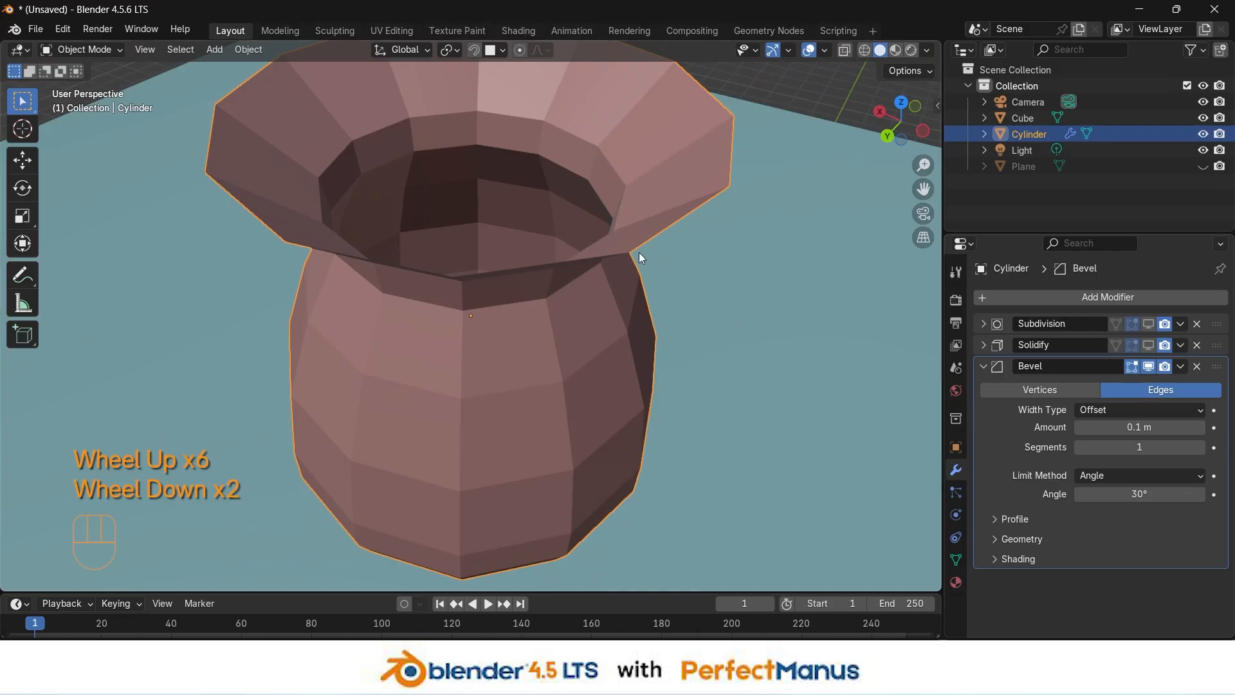
drag(1217, 368, 1222, 251)
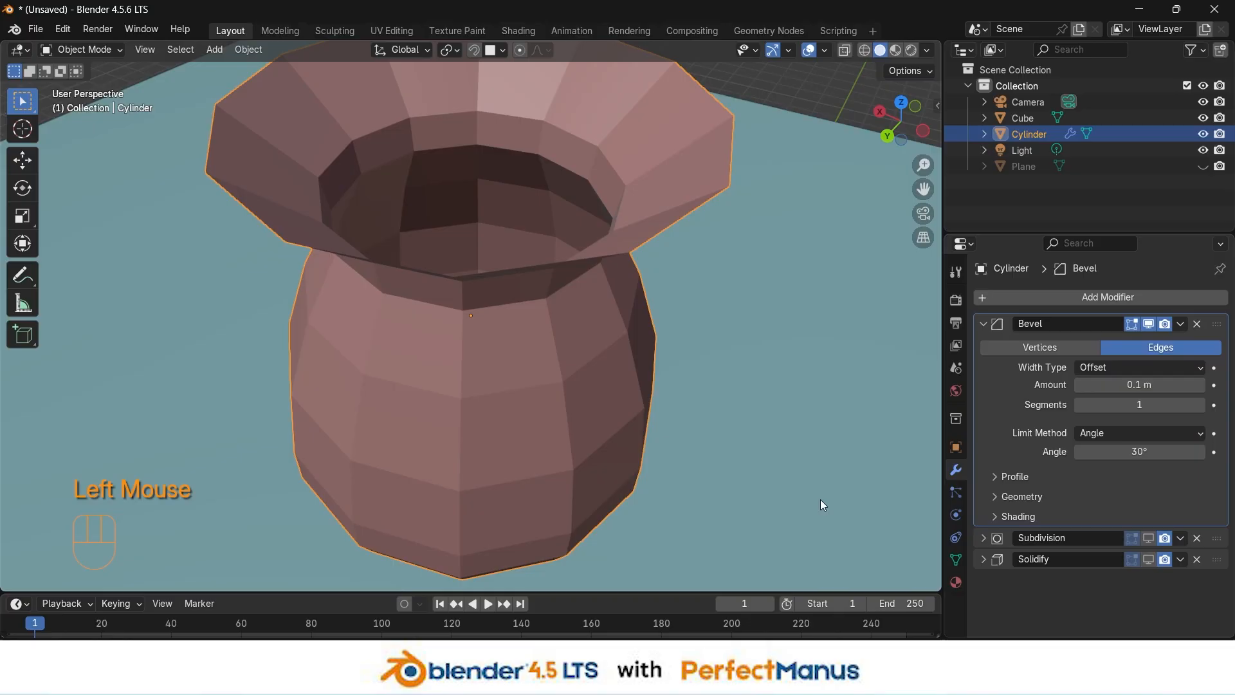
scroll(479, 267, down, 3)
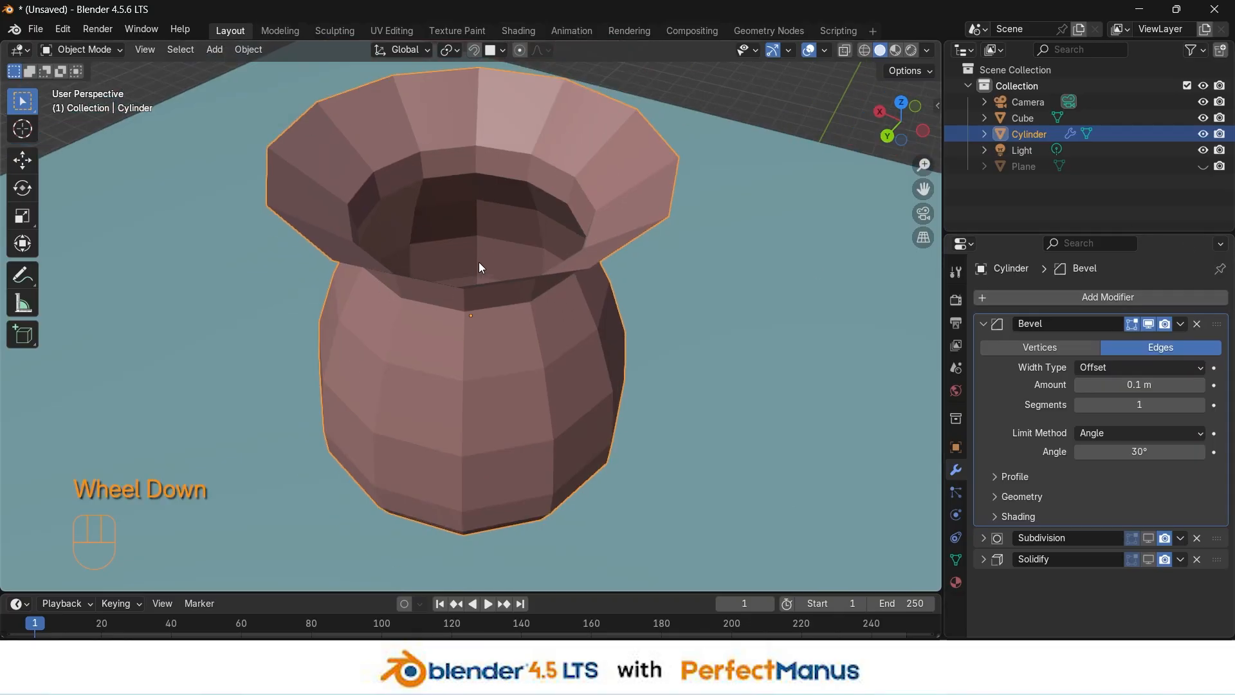
middle_drag(725, 229, 743, 151)
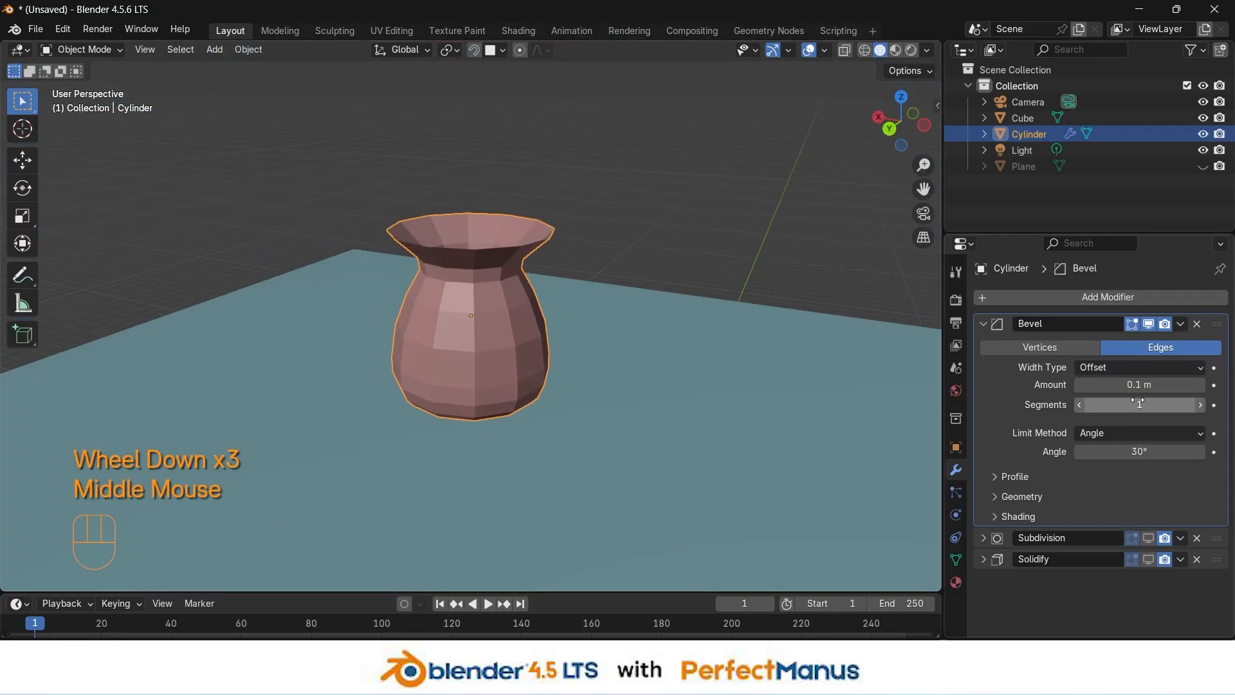
click(1148, 538)
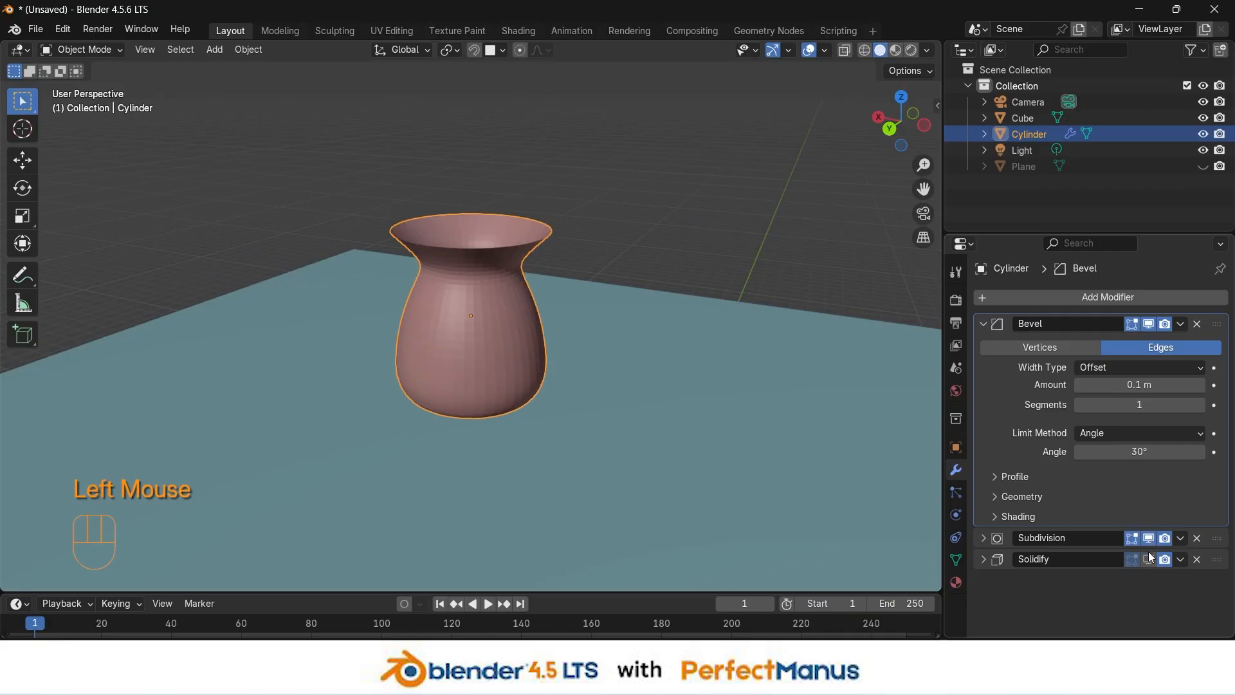
click(1148, 559)
Step: Try the Bevel modifier below Solidify with all modifiers active, and return it to the first place in the stack
drag(1217, 326, 1191, 589)
scroll(485, 287, up, 3)
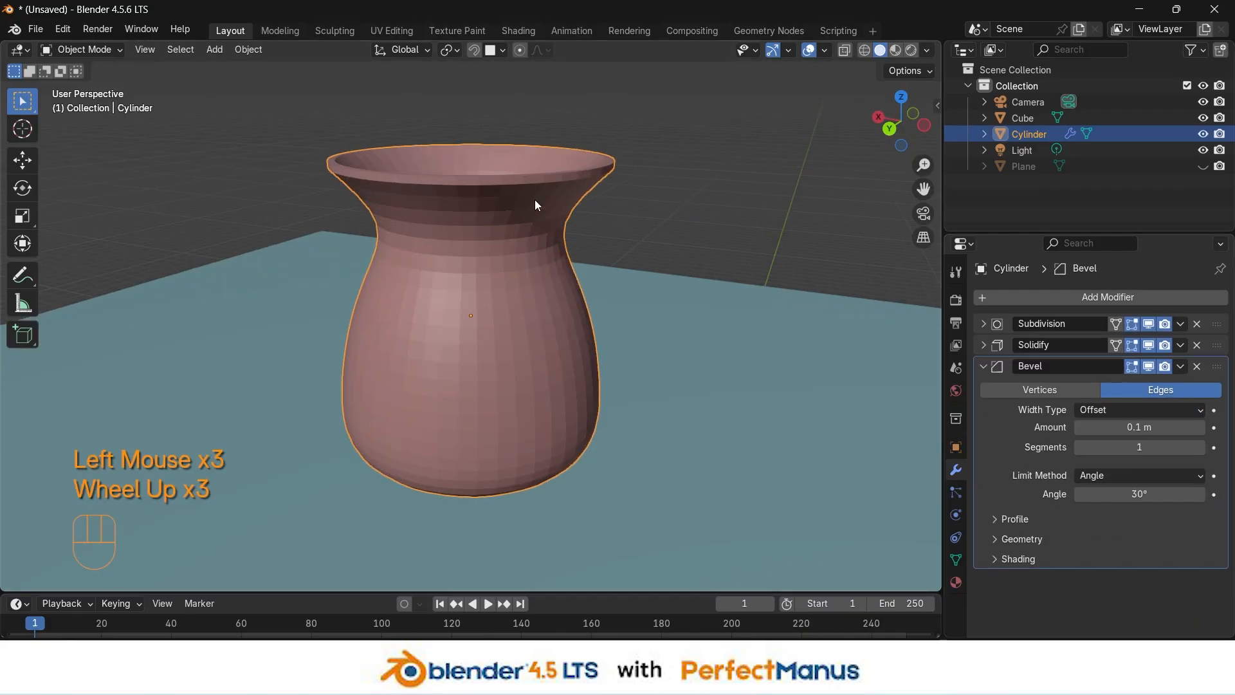
drag(1217, 365, 1170, 299)
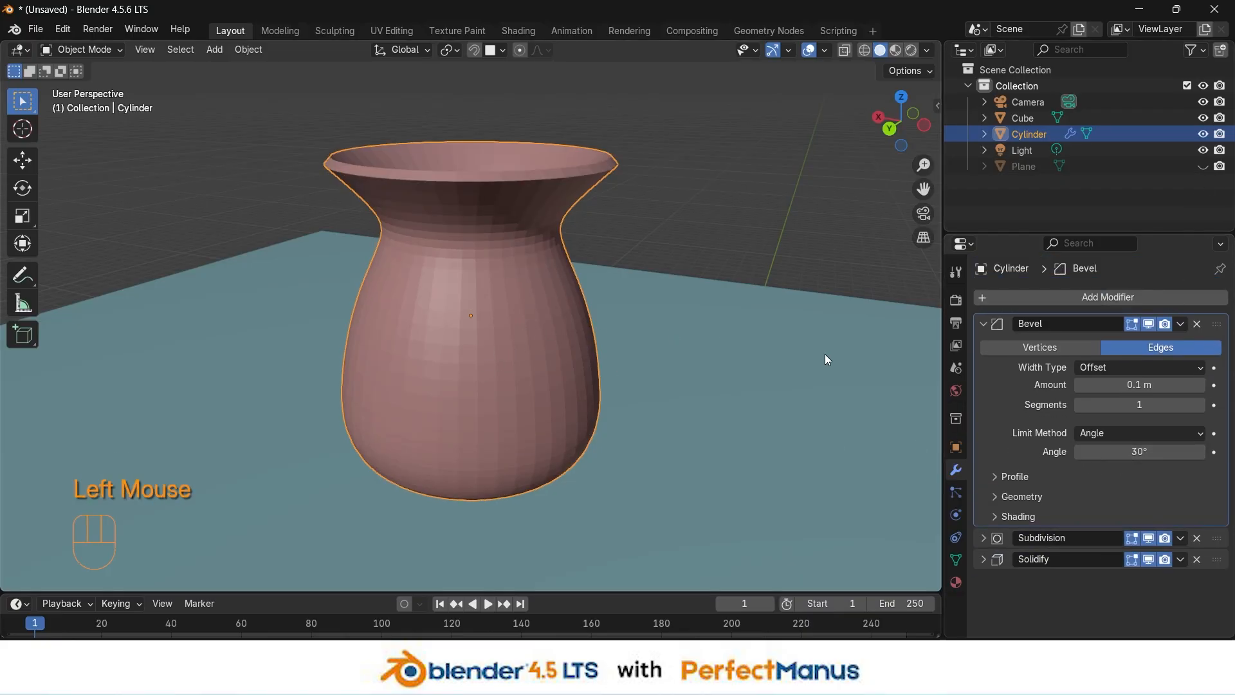
Step: Set the vase's Bevel modifier to 2 segments and reduce its amount to 0.064 m
click(1200, 405)
middle_drag(673, 219, 605, 210)
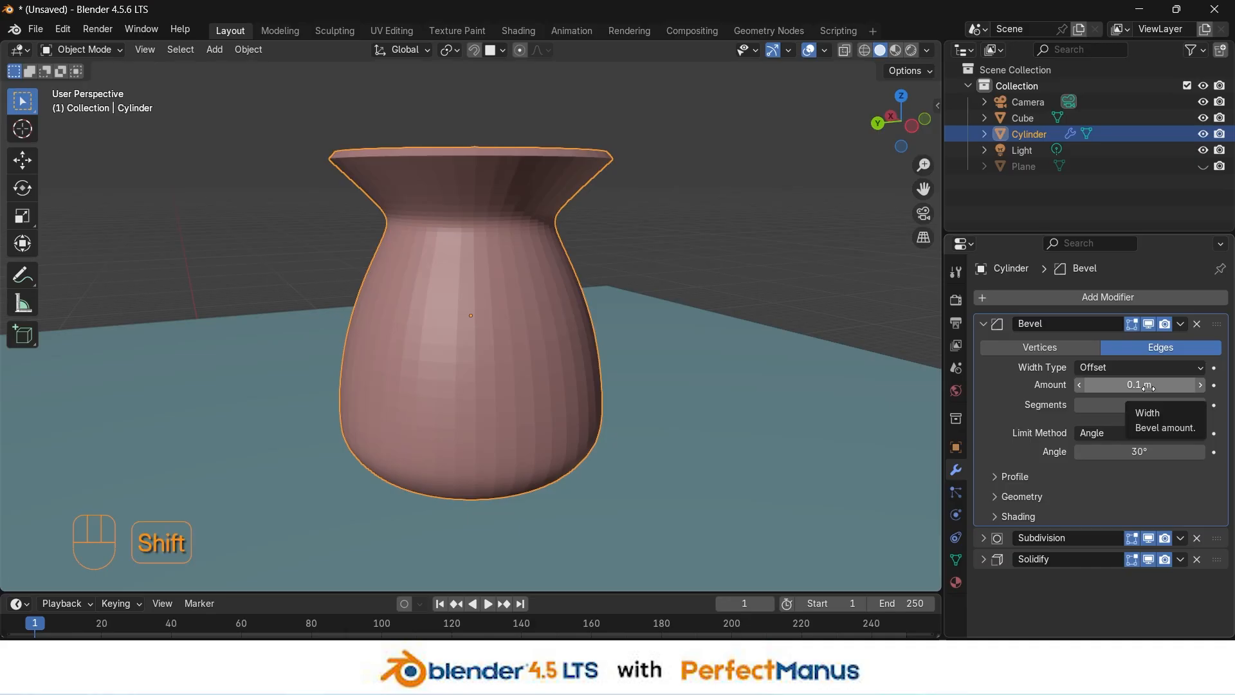
shift+drag(1149, 387, 1101, 387)
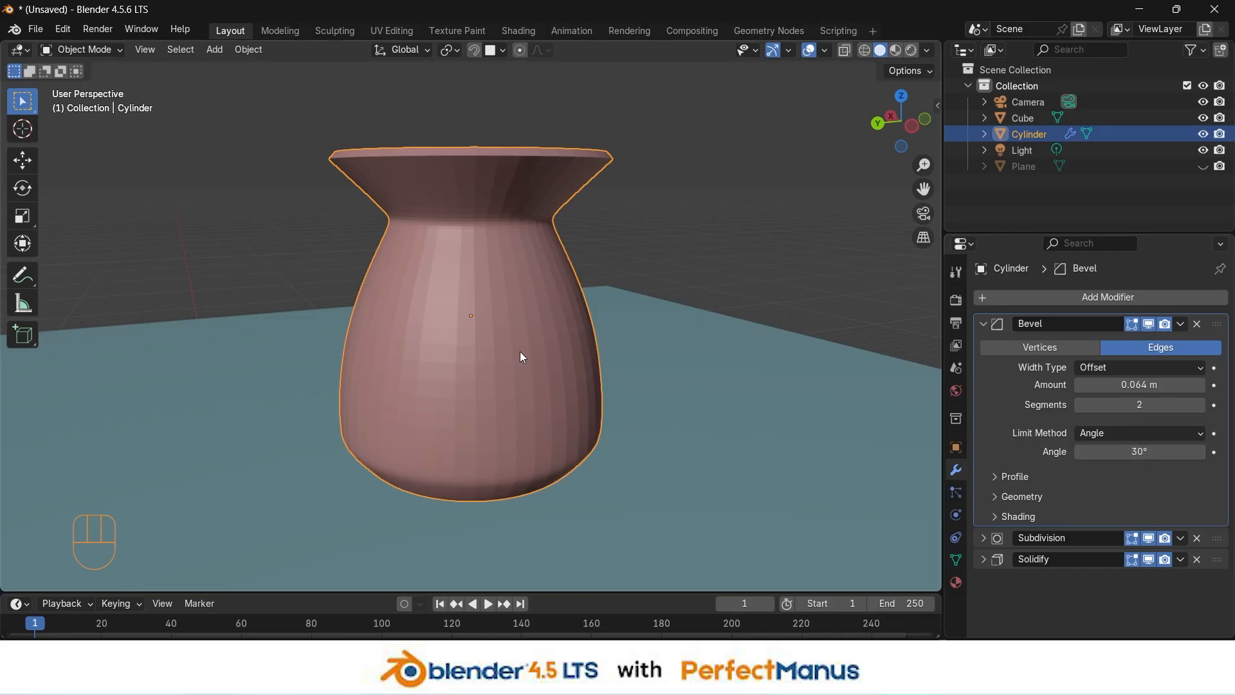
Step: Try a 90° angle limit on the Bevel modifier and restore it to 30°
drag(1152, 459, 1212, 452)
click(1156, 451)
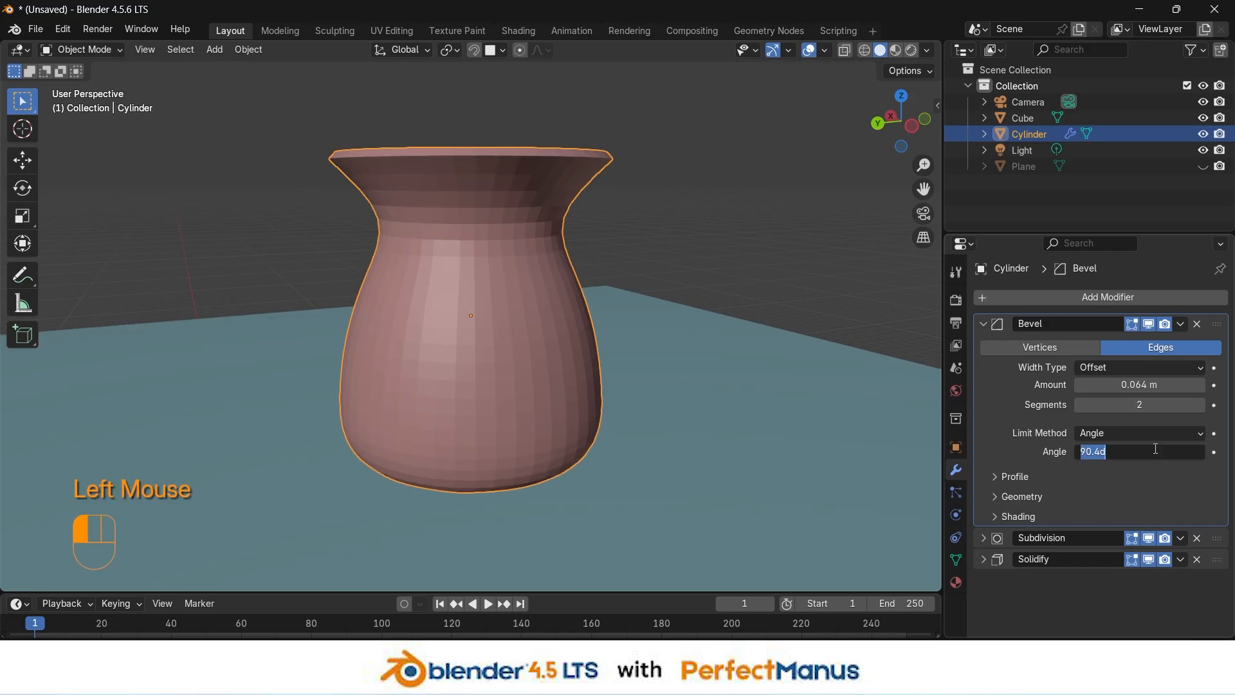
text(90)
key(Return)
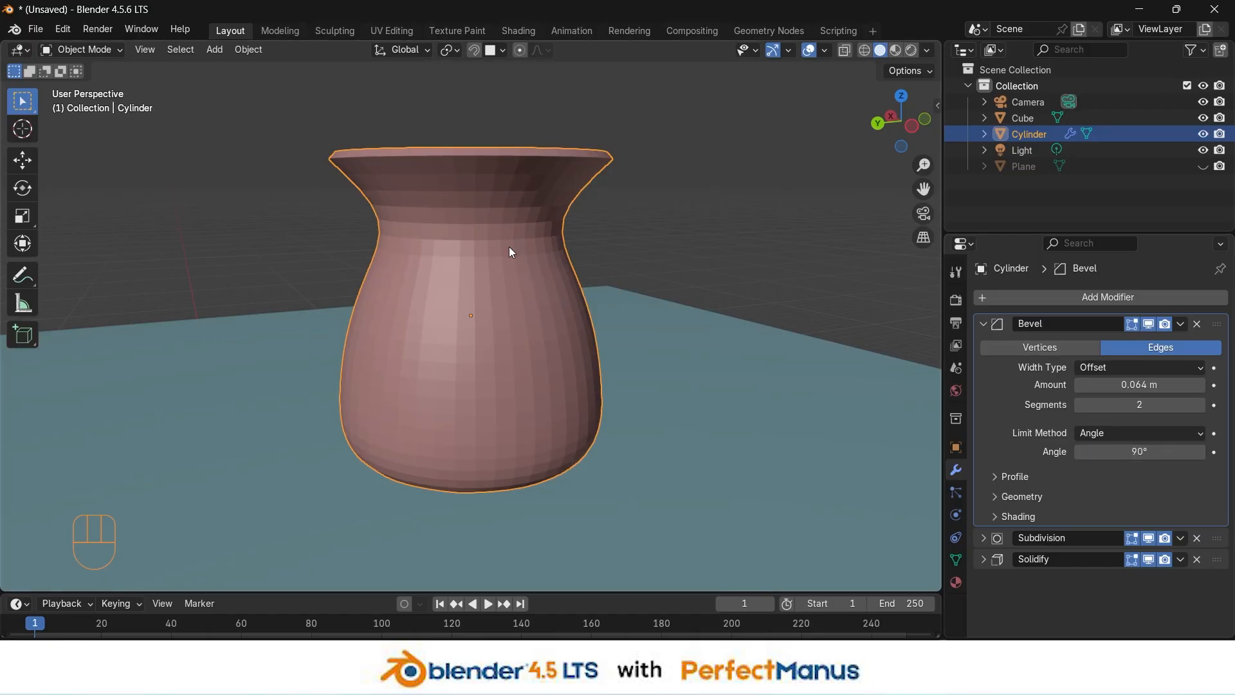
click(1130, 450)
text(30)
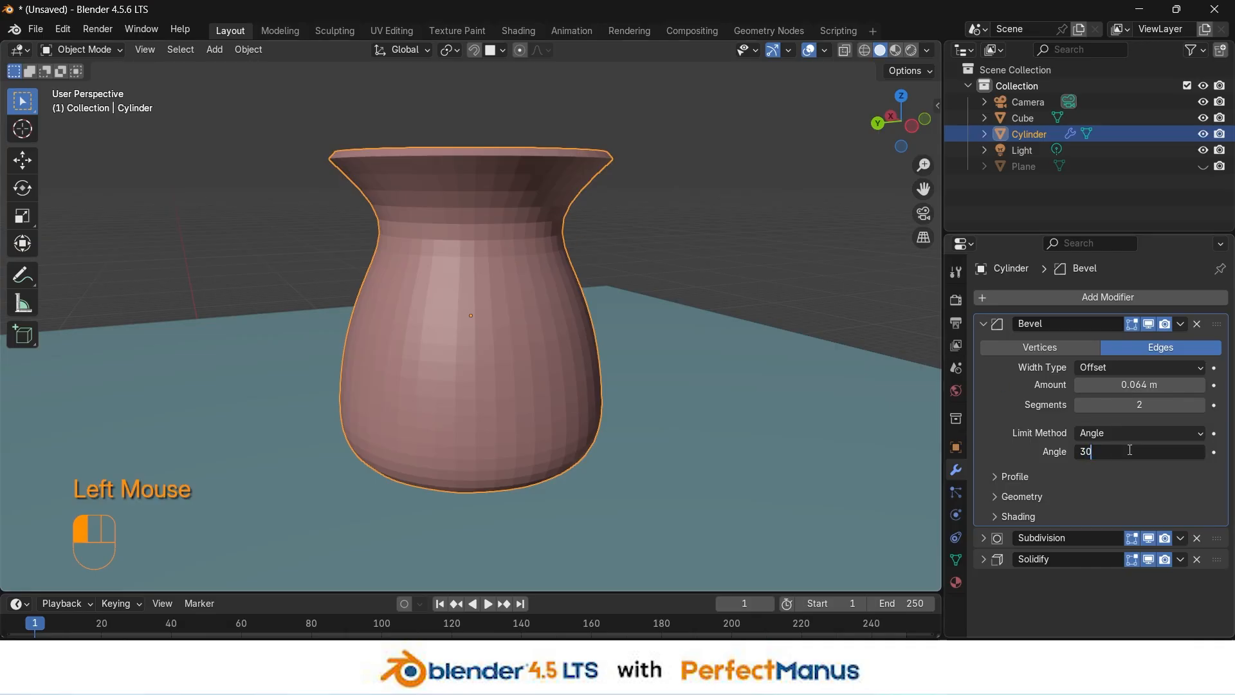
key(Return)
middle_drag(739, 282, 673, 318)
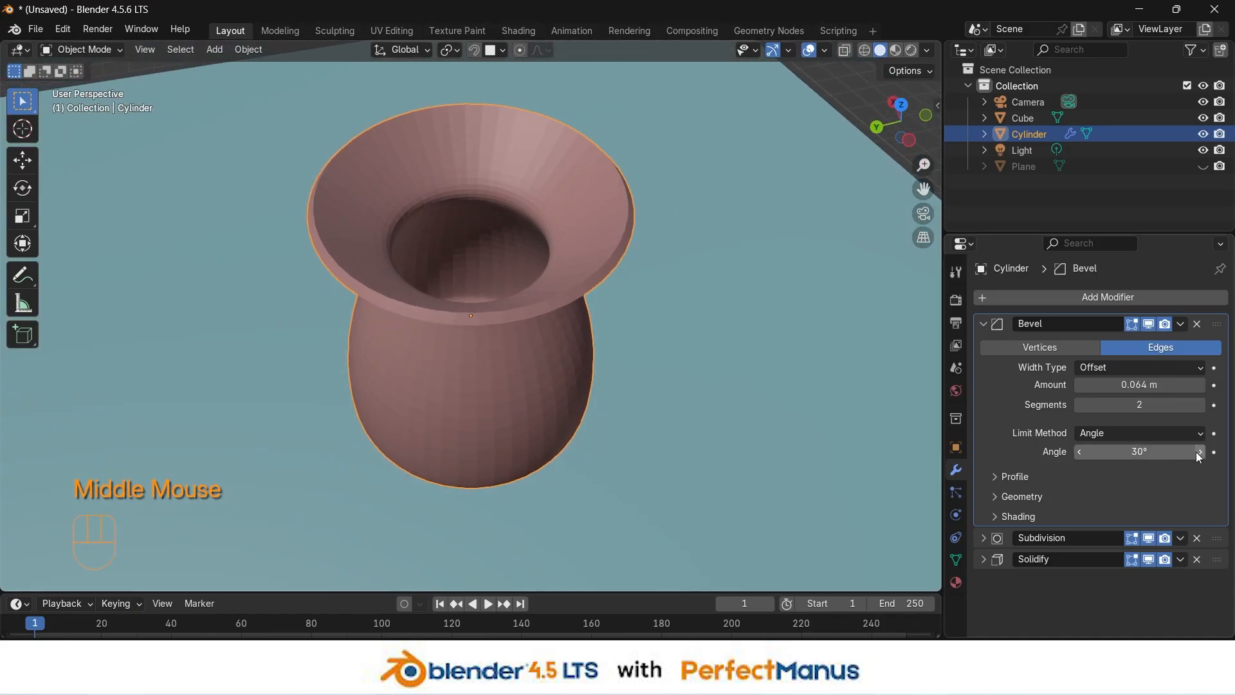
Step: Reorder the vase's modifiers to Solidify, Bevel and Subdivision, and inspect the rim and body from several angles
middle_drag(550, 251, 714, 276)
drag(1216, 538, 1217, 315)
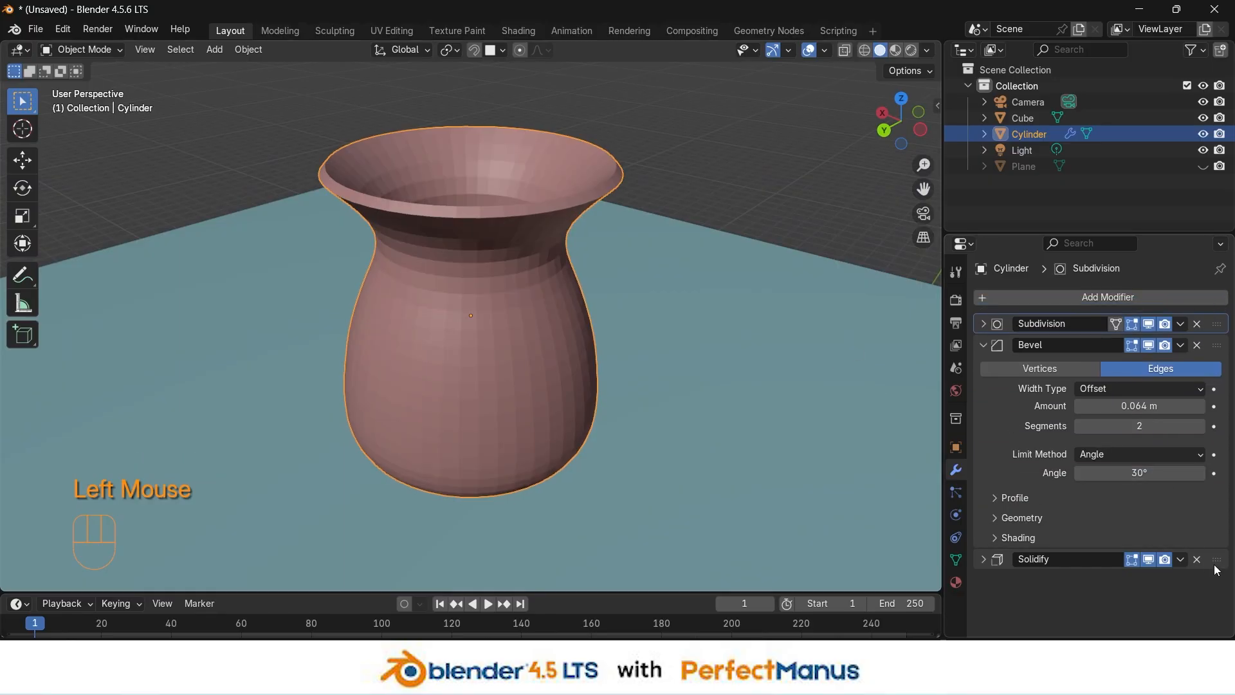
drag(1216, 560, 1203, 580)
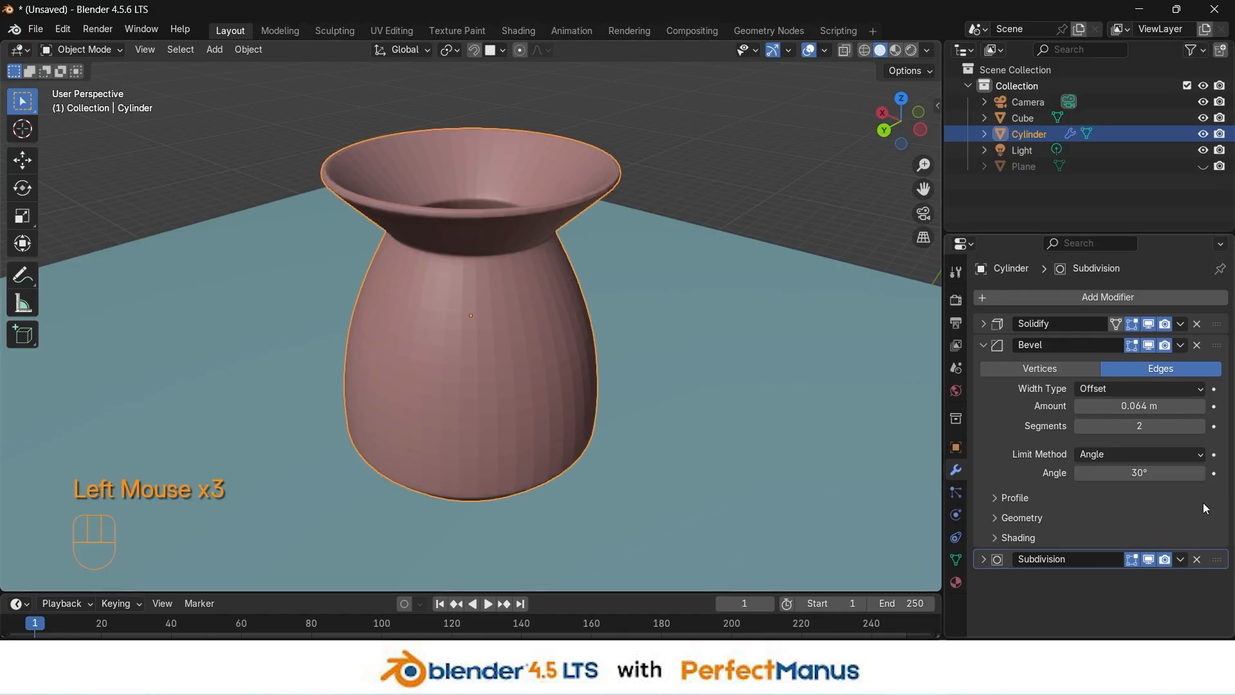
middle_drag(779, 190, 855, 177)
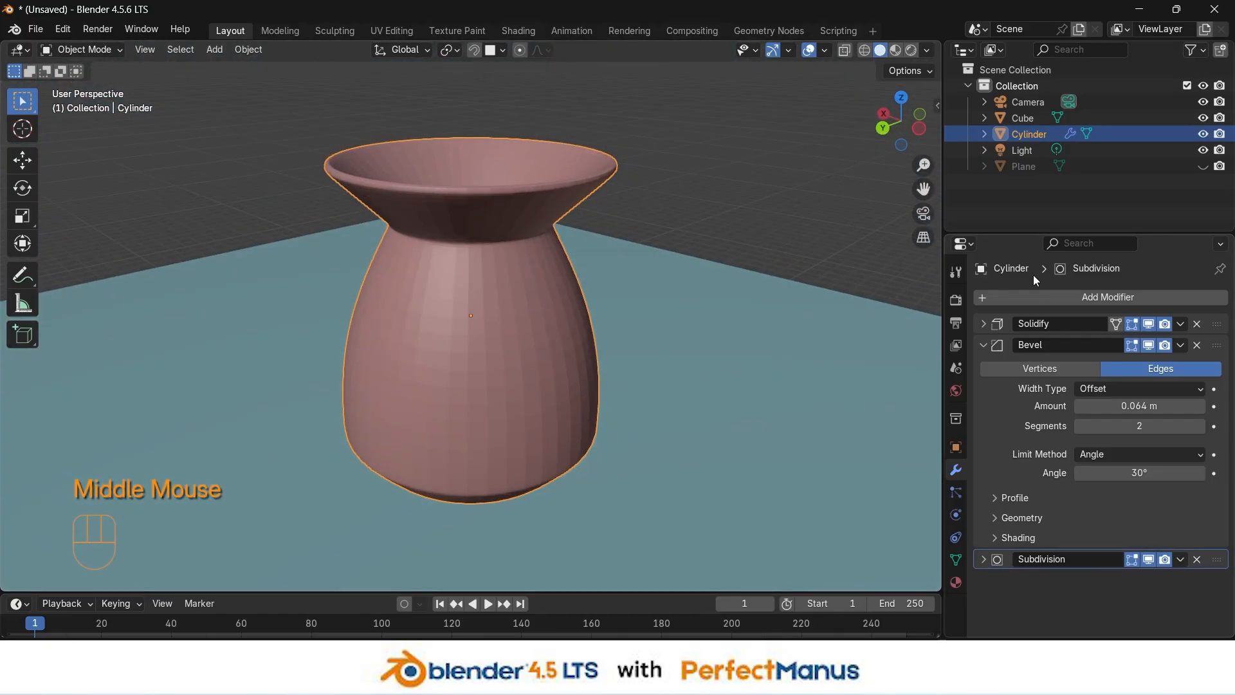
middle_drag(809, 215, 736, 242)
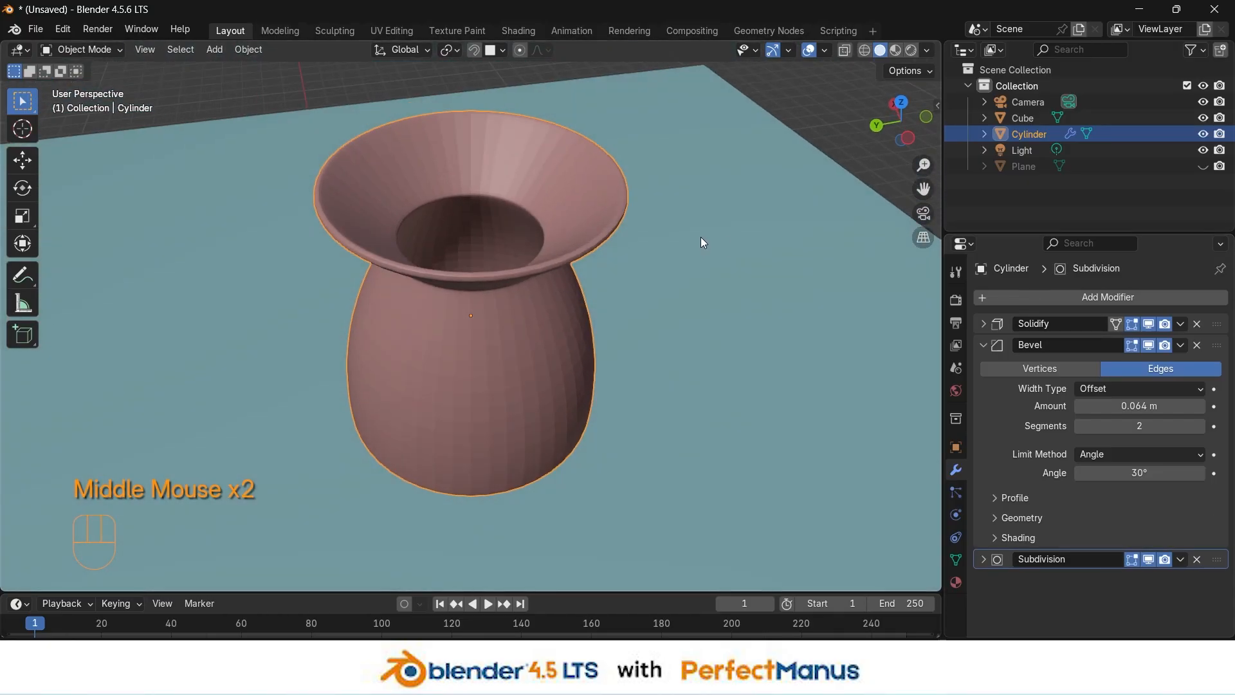
middle_drag(623, 225, 643, 177)
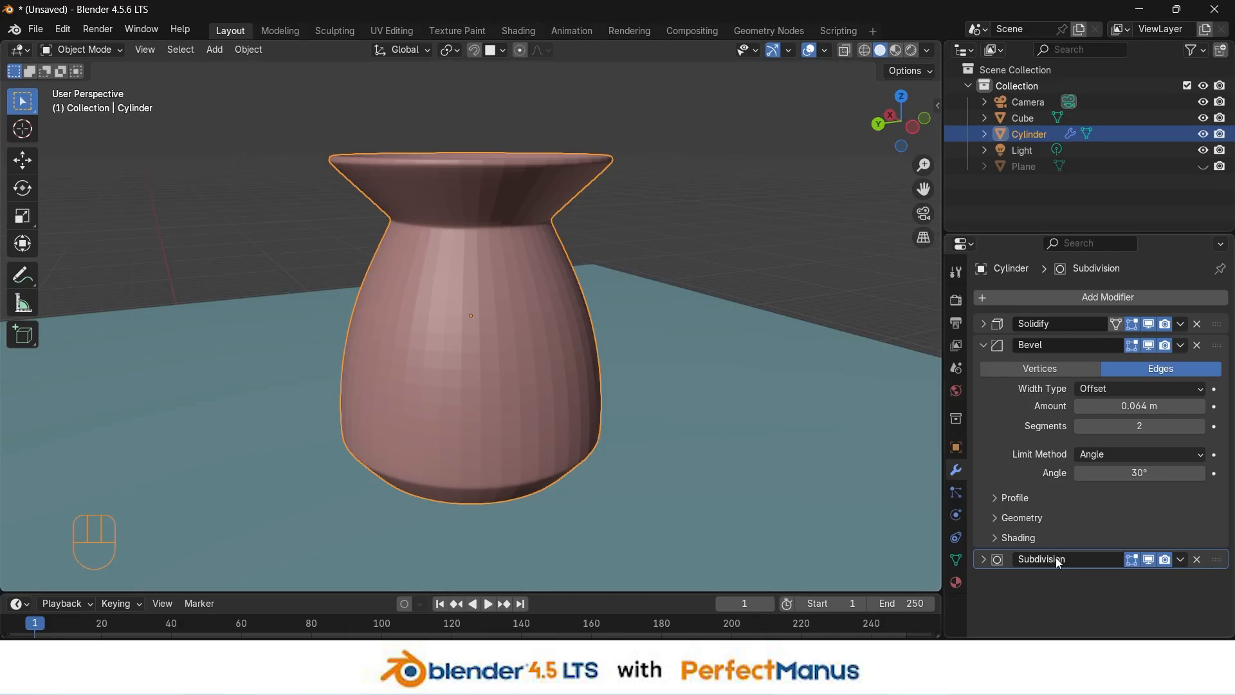
Step: Apply smooth shading to the vase with the Solidify, Bevel and Subdivision modifiers active
middle_drag(575, 173, 607, 248)
right_click(468, 335)
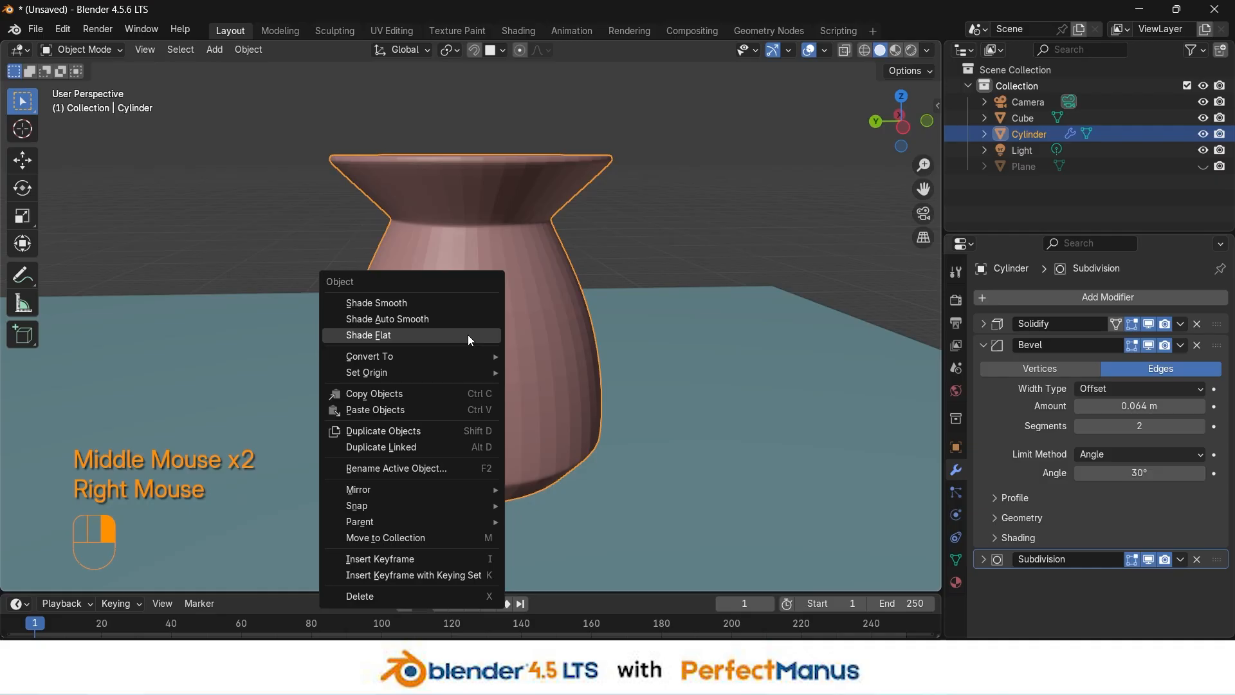
click(451, 302)
middle_drag(451, 303, 862, 375)
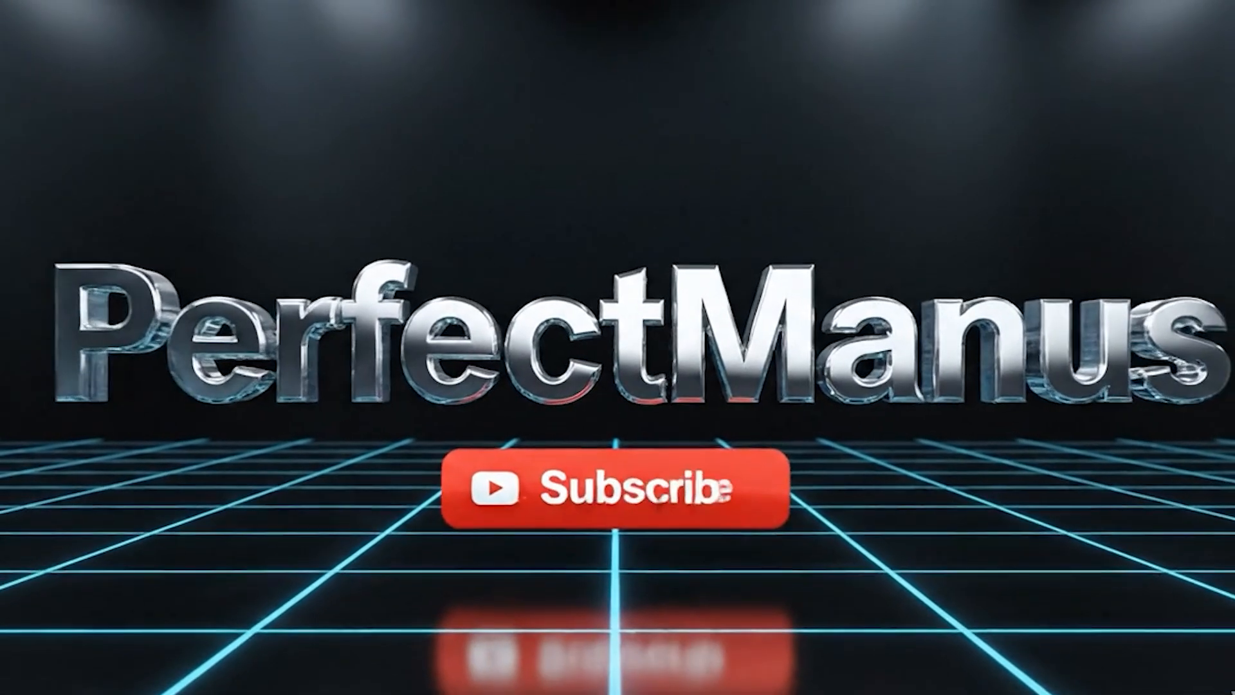